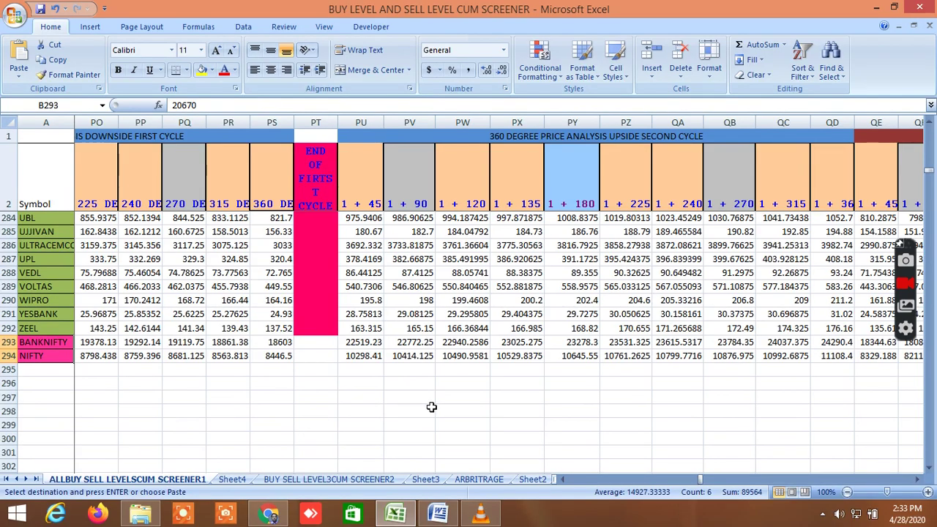
Review the high, low, close and buy/sell target levels for the BANKNIFTY and NIFTY rows at the end of the symbol list.
left_click(431, 407)
left_click_drag(701, 479, 555, 498)
scroll(209, 288, "up", 7)
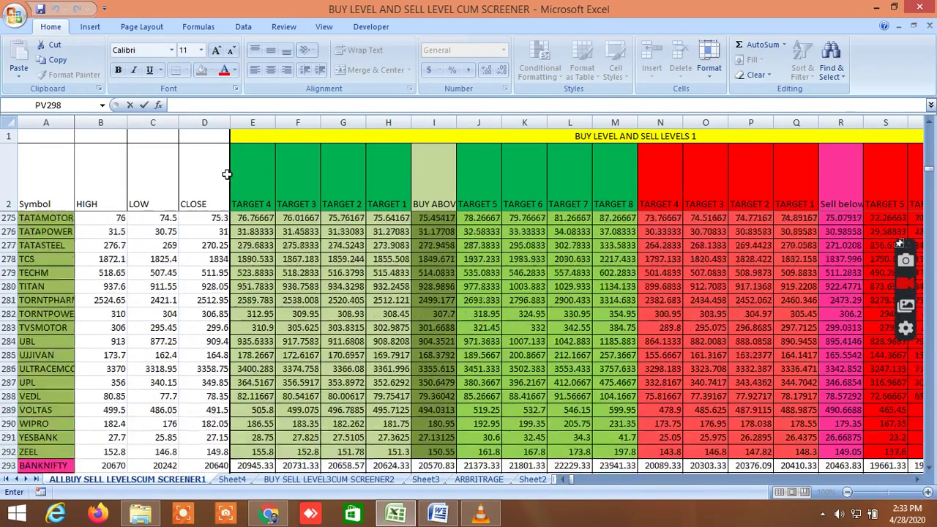
scroll(187, 335, "up", 15)
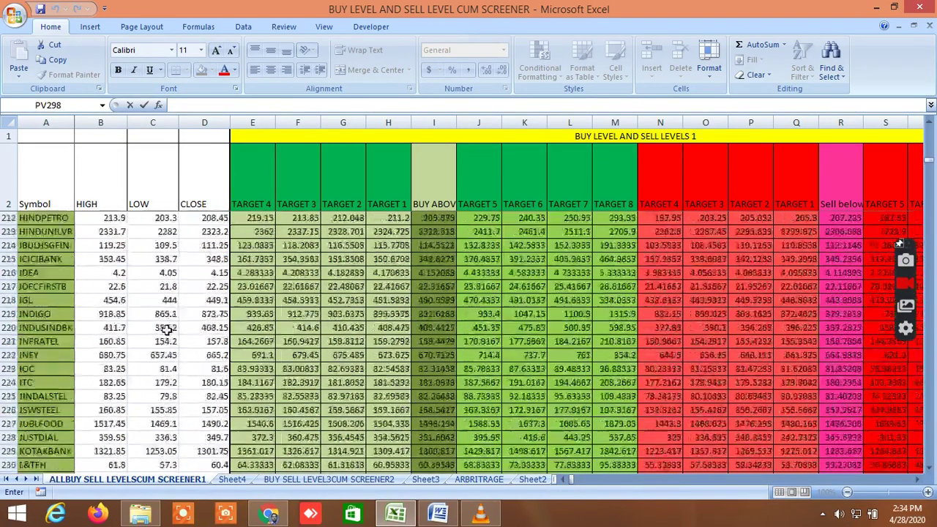
scroll(167, 329, "up", 19)
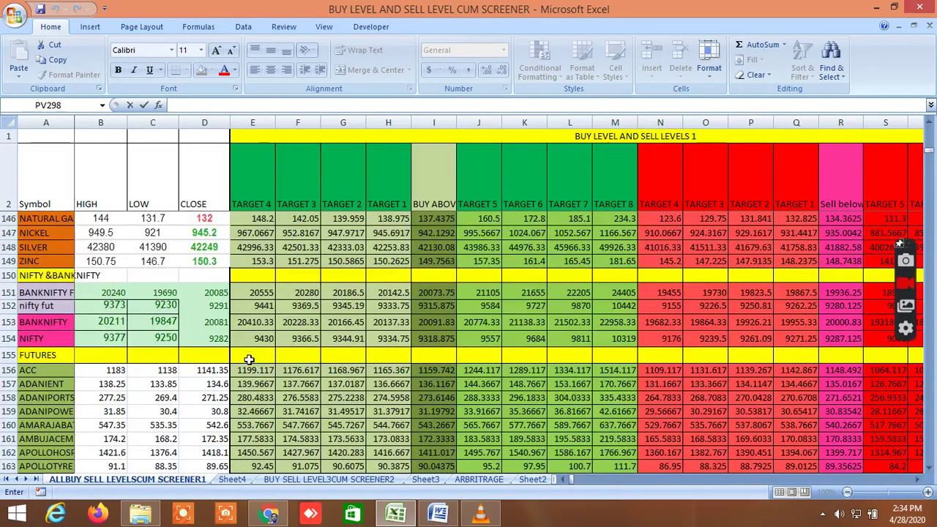
scroll(249, 359, "down", 20)
scroll(344, 417, "down", 20)
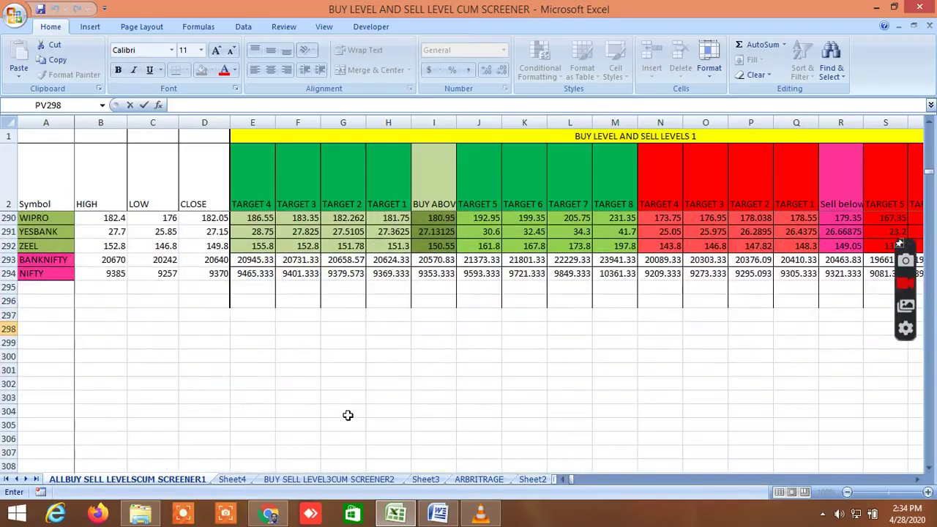
scroll(348, 415, "up", 1)
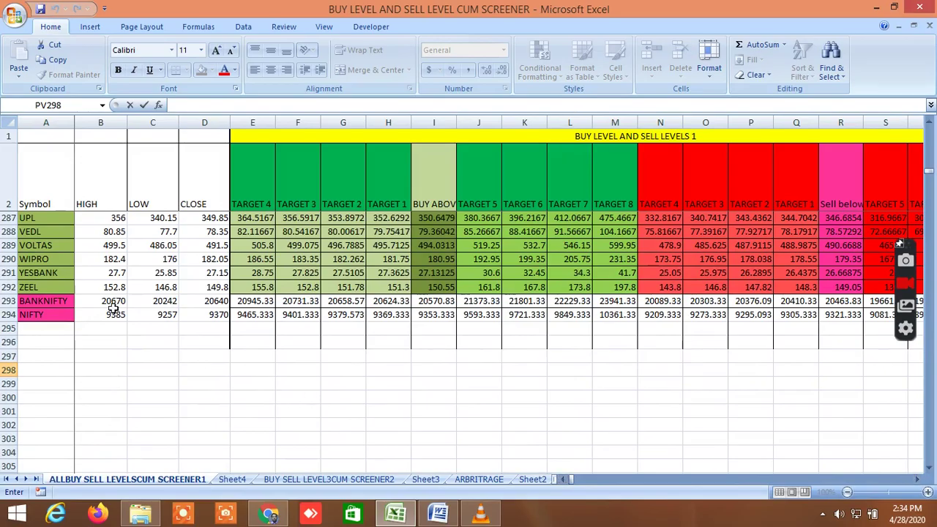
Examine the Murrey's mathematical level calculation for BANKNIFTY and NIFTY and check it against the BANKNIFTY APR FUT chart in Chrome.
left_click(919, 479)
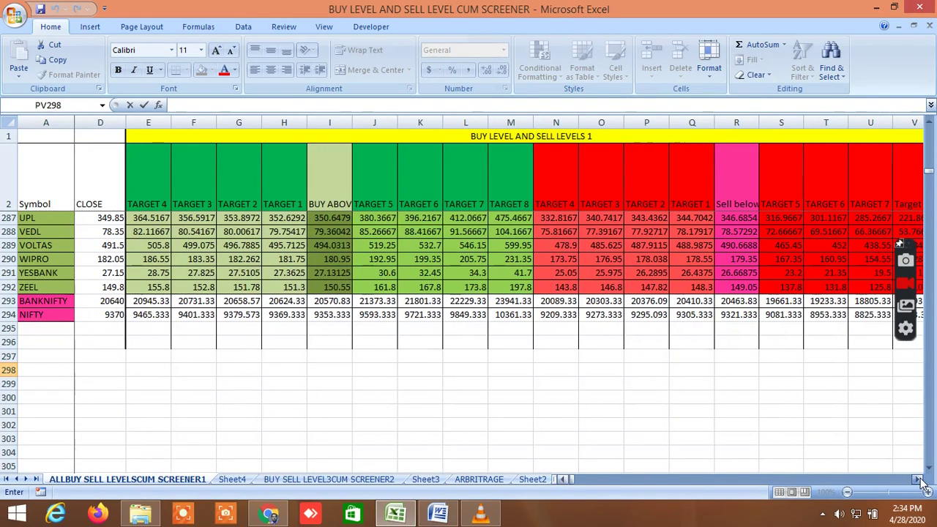
left_click_drag(918, 479, 919, 479)
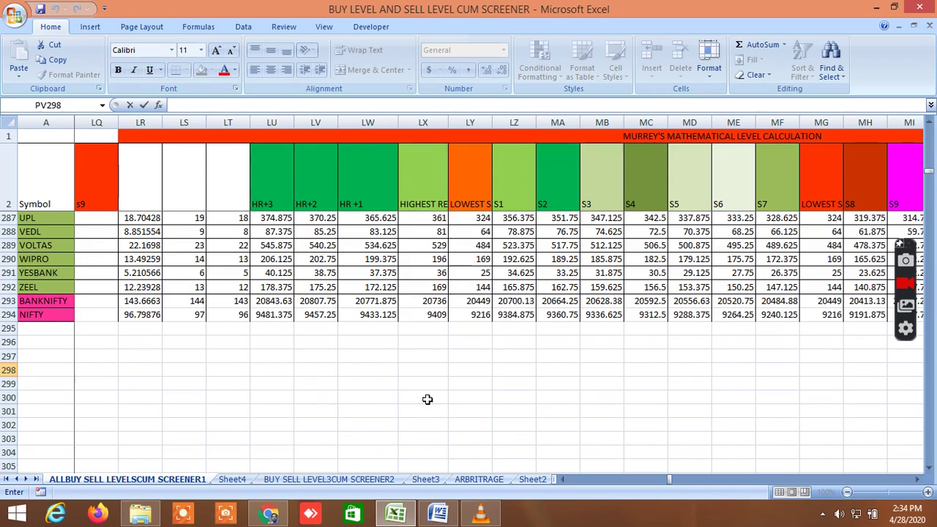
left_click(285, 514)
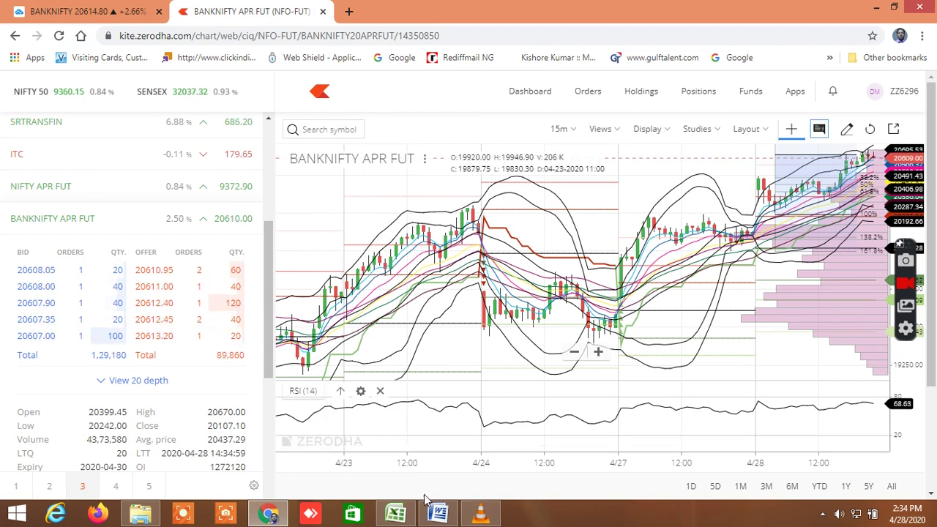
left_click(395, 514)
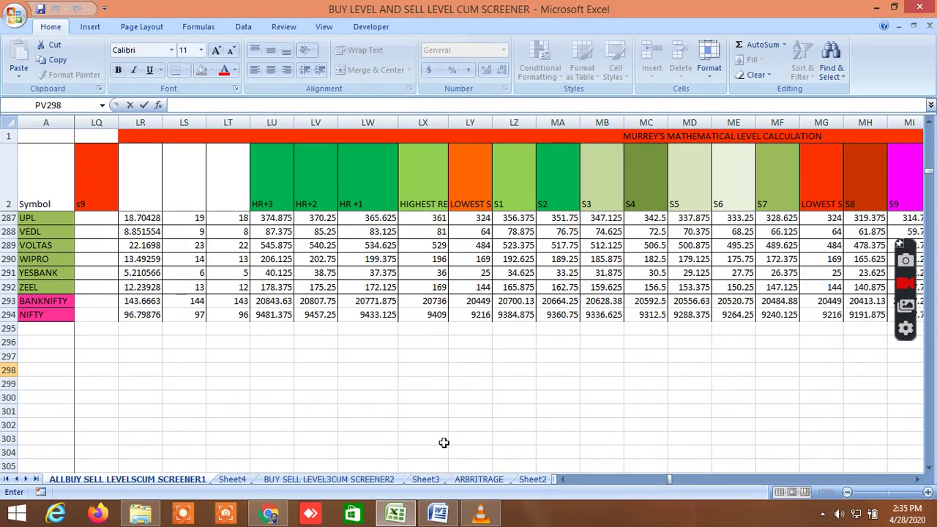
Open the INSIDE THE BAR WITH NR7 sheet and examine the Gann degree levels based on volatility in rows 293 and 294.
left_click(544, 481)
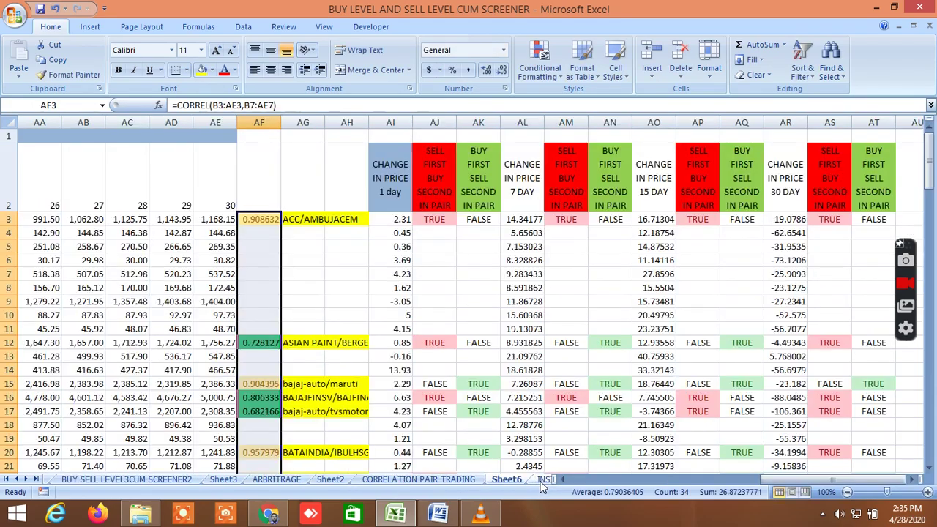
left_click(543, 479)
left_click_drag(575, 480, 817, 511)
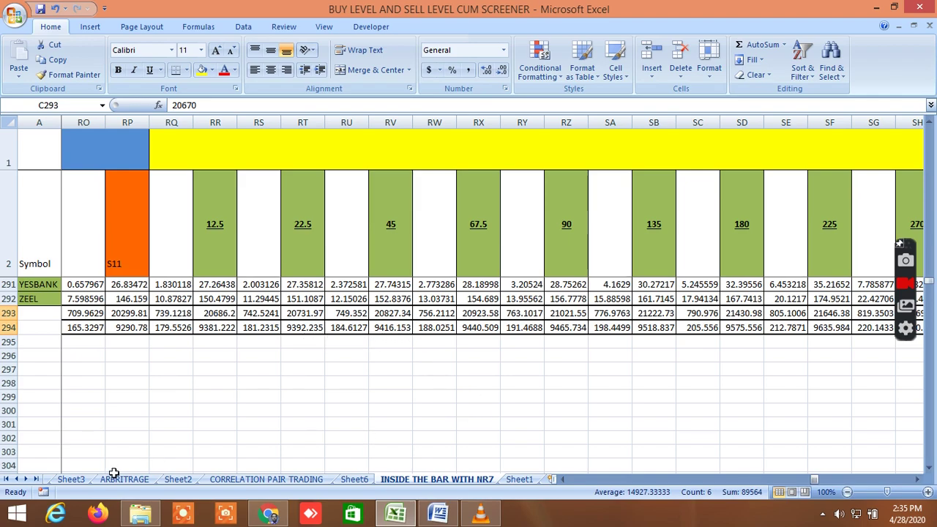
left_click(16, 479)
left_click(17, 479)
left_click(16, 479)
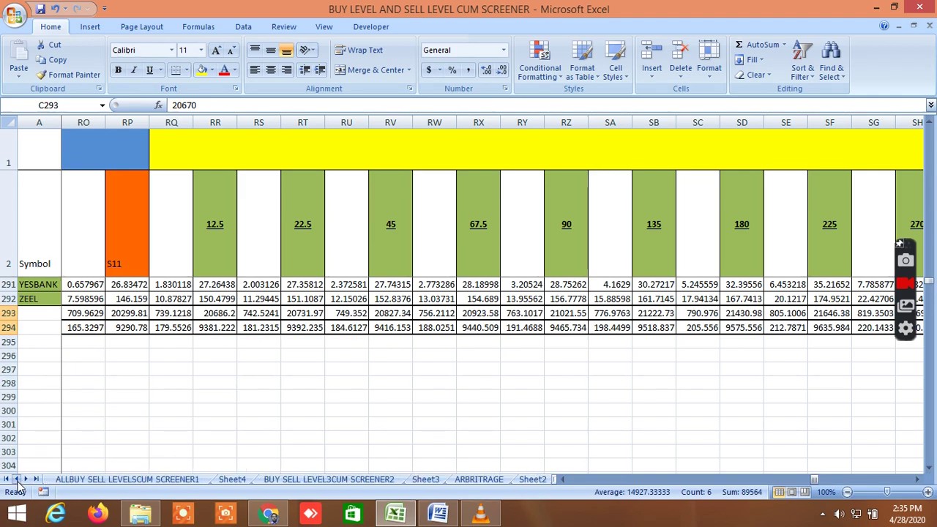
mouse_move(814, 480)
left_mouse_down()
mouse_move(835, 481)
mouse_move(820, 489)
left_mouse_up()
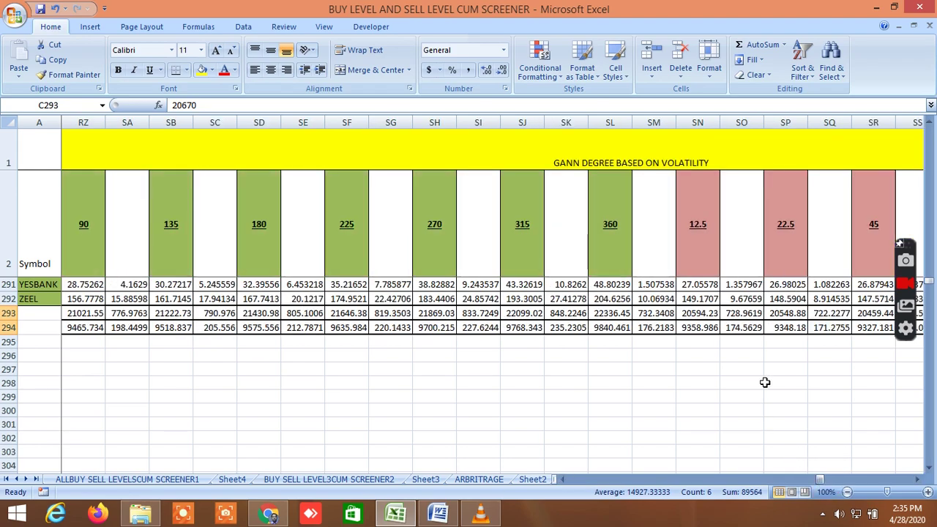
scroll(828, 427, "right", 4)
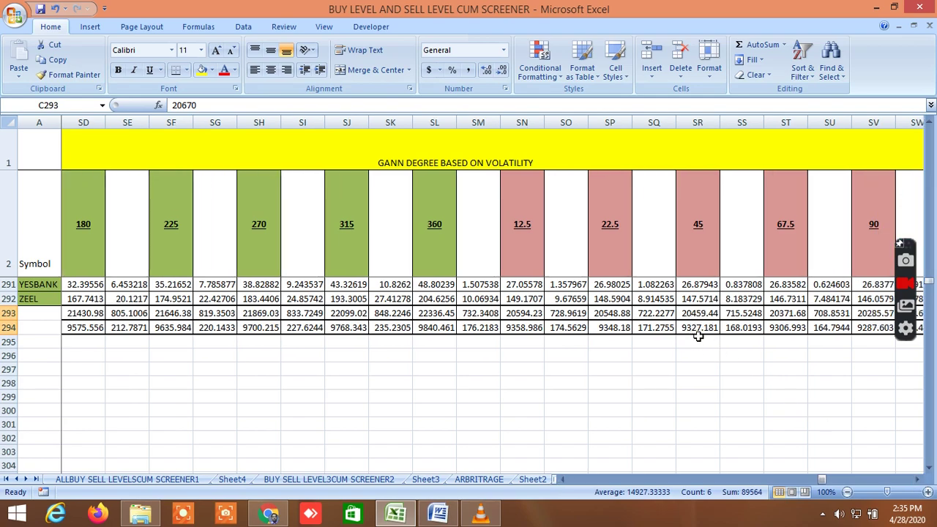
Return to the ALLBUY SELL LEVELSCUM SCREENER1 sheet and compare its Murrey levels for BANKNIFTY with the live futures chart in Chrome.
left_click(85, 480)
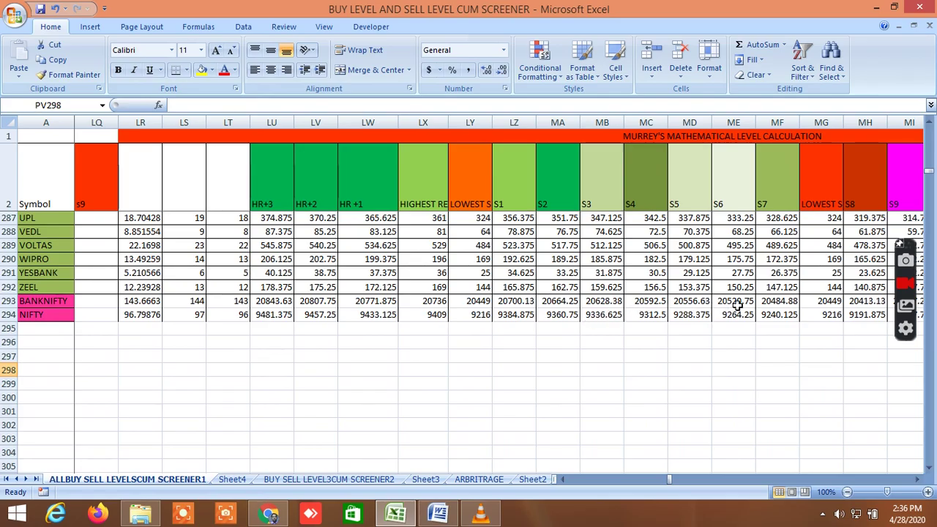
left_click(281, 514)
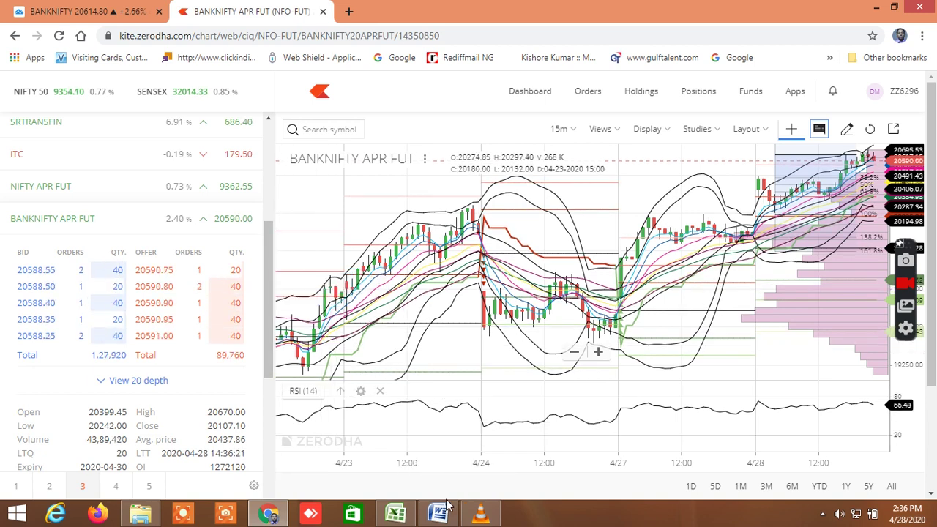
left_click(409, 515)
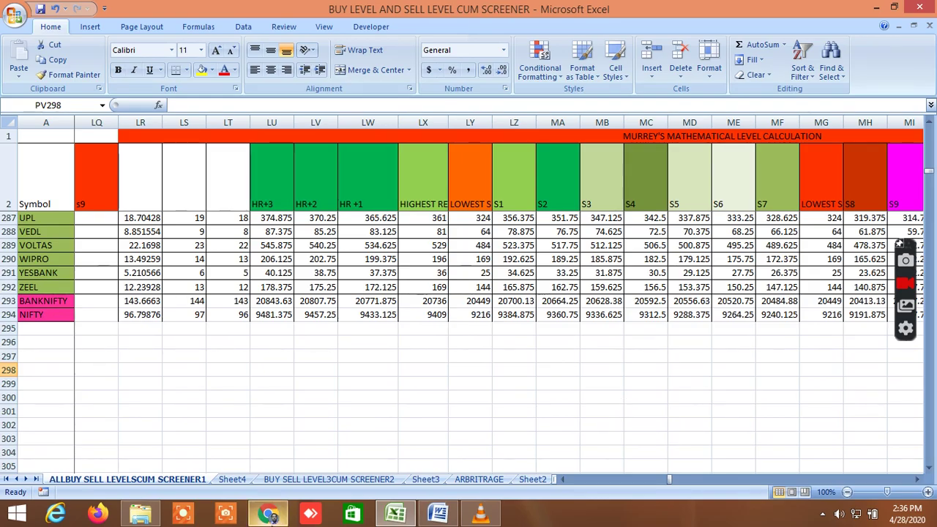
left_click(287, 516)
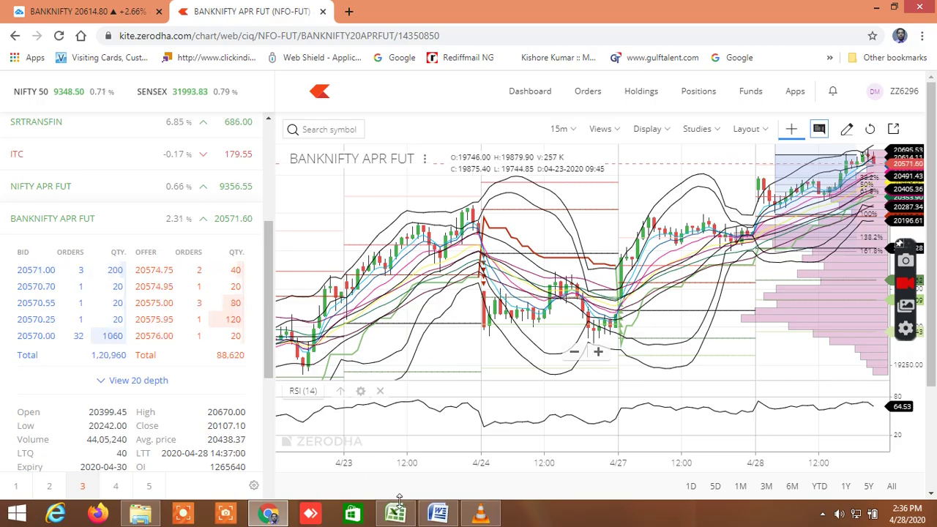
mouse_move(407, 516)
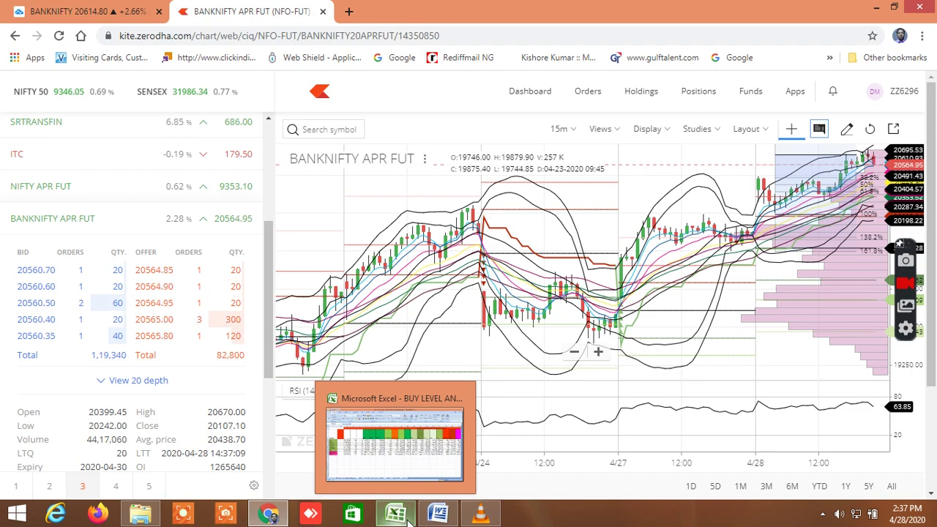
left_click(409, 520)
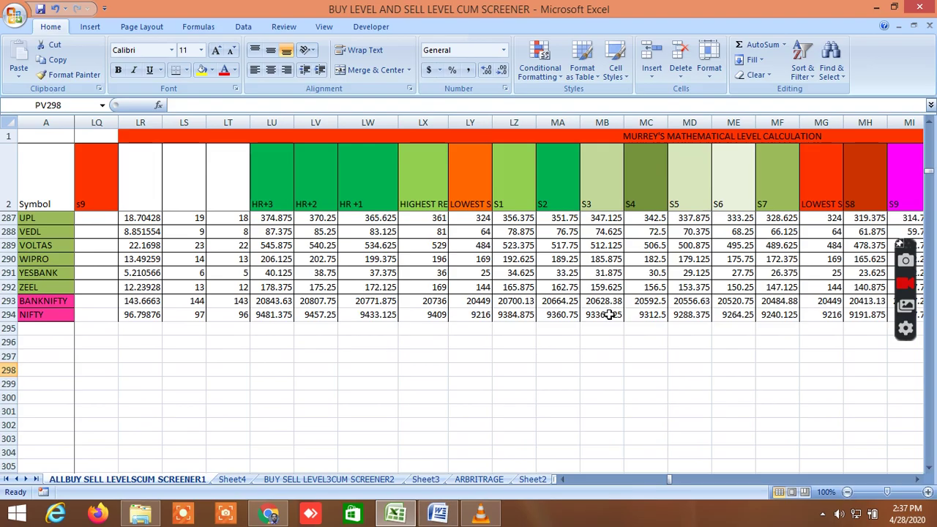
left_click(279, 514)
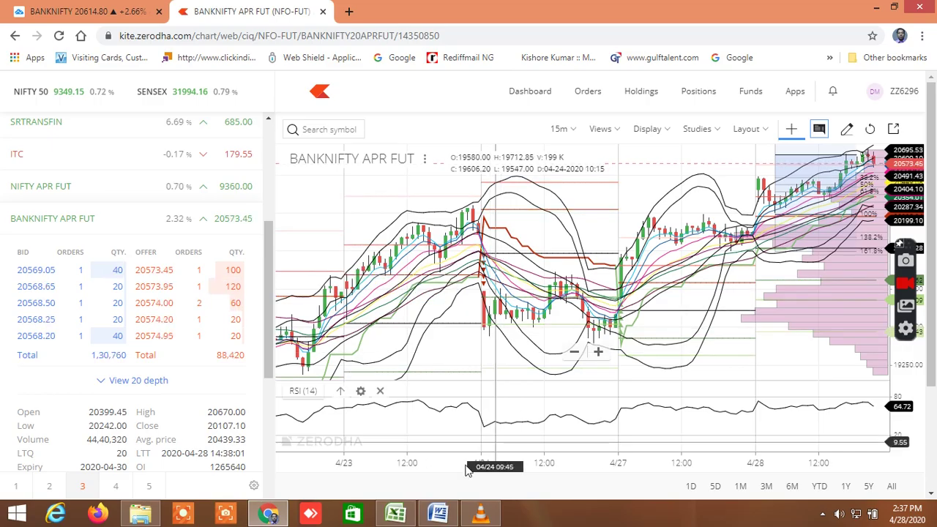
left_click(400, 505)
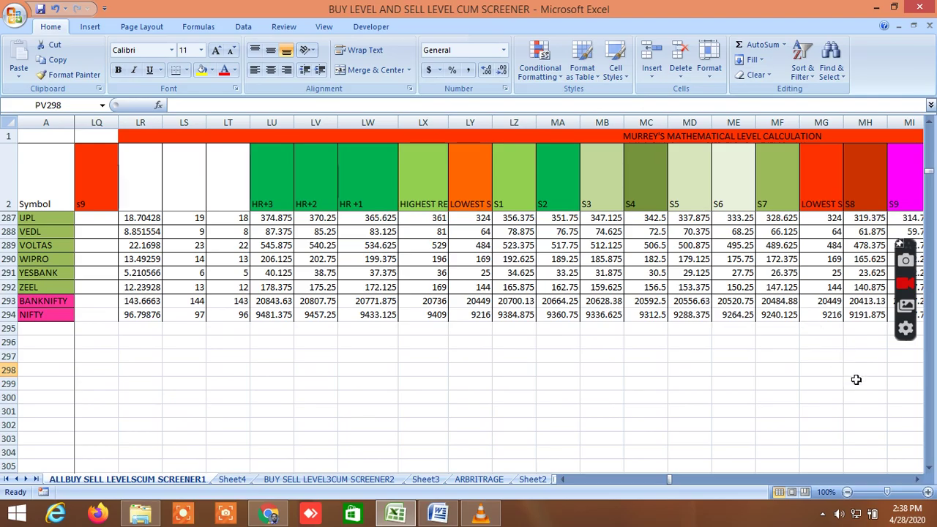
Examine the lower Murrey support levels up to S12 and check the BANKNIFTY levels against the futures price in Chrome.
left_click(918, 481)
left_click(918, 480)
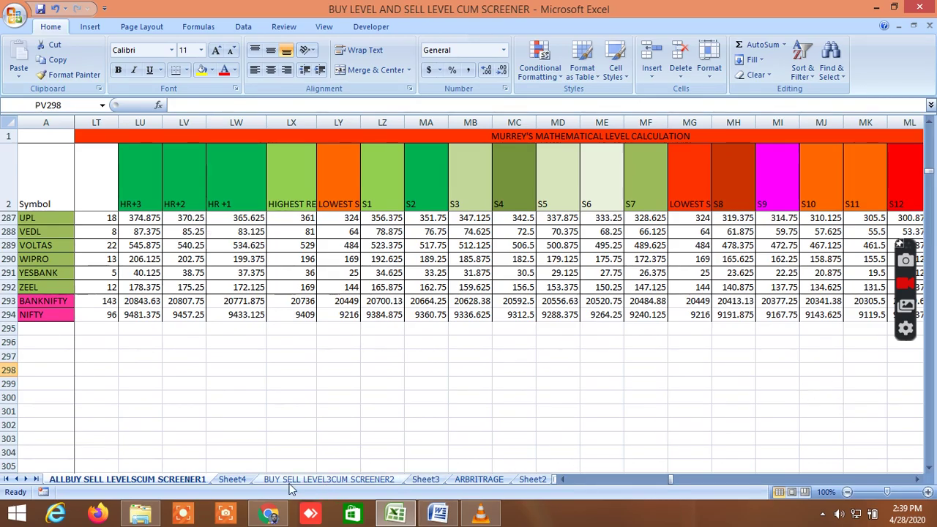
left_click(271, 512)
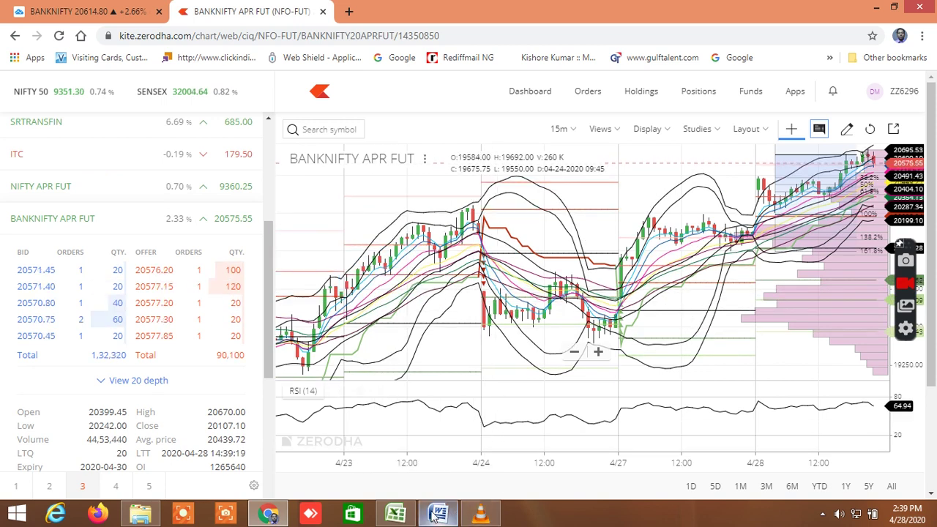
left_click(406, 512)
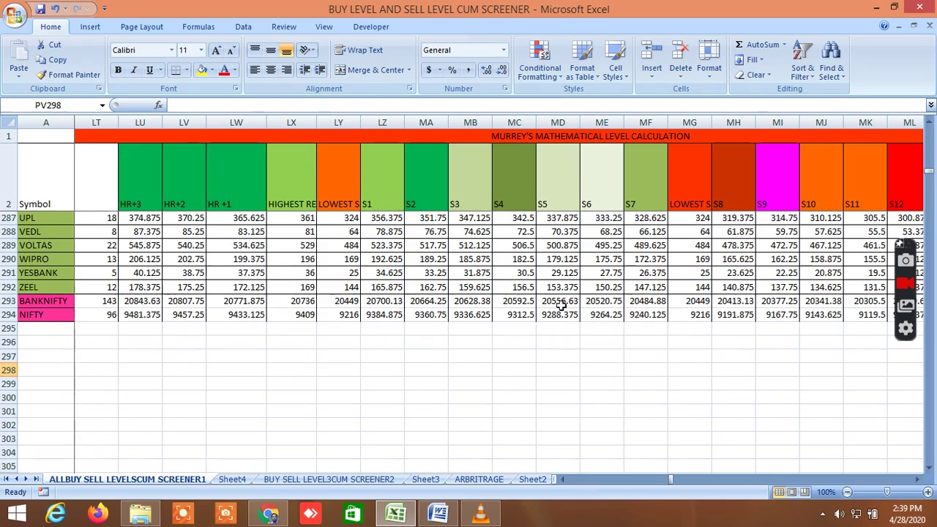
Set the BANKNIFTY APR FUT chart in Chrome to a 5-minute interval and bring up the NIFTY BANK chart on TradingView.
left_click(284, 512)
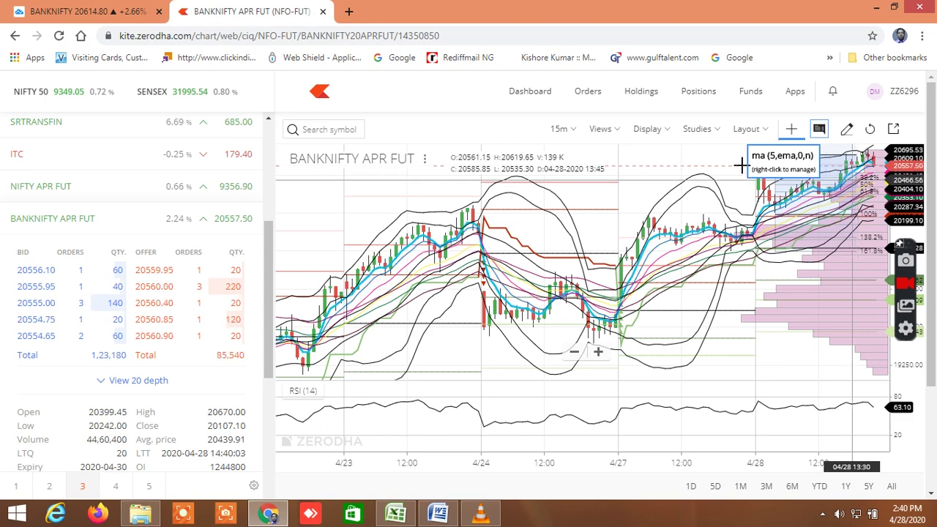
left_click(571, 133)
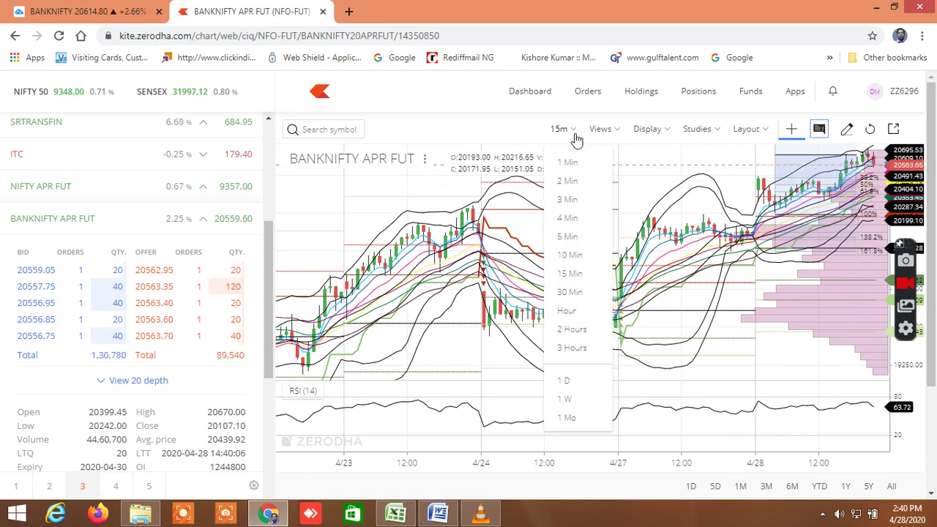
left_click(567, 236)
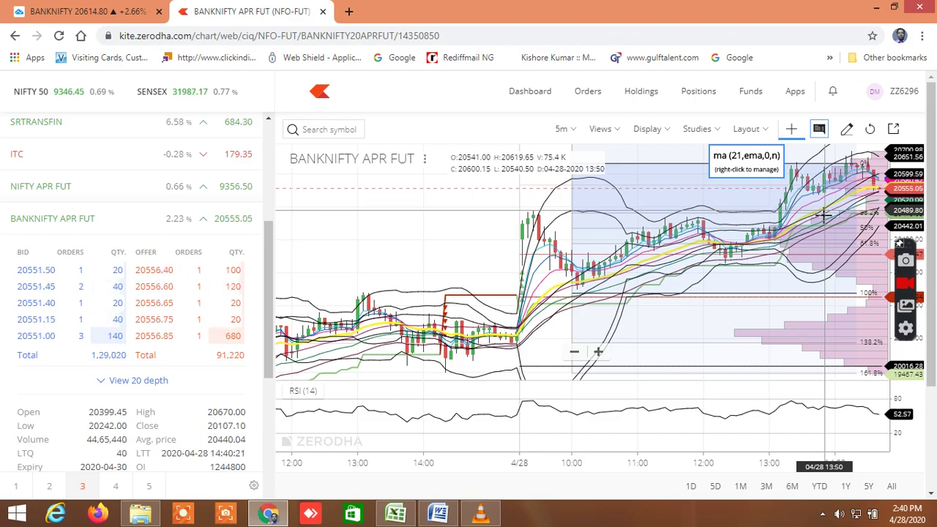
left_click(89, 13)
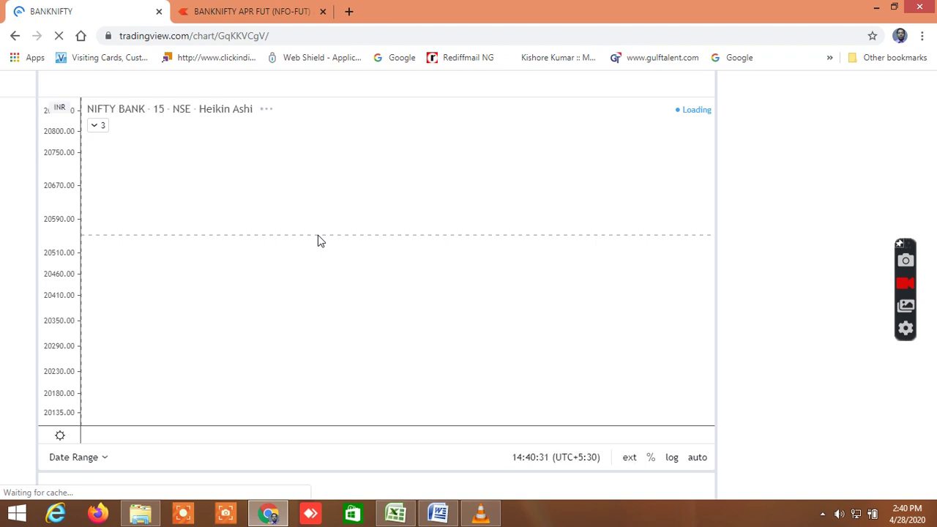
Switch to the ONLINE WEBINAR ON STOCK MARKET TRAINING document in Word and review the topics the training will cover.
left_click(437, 515)
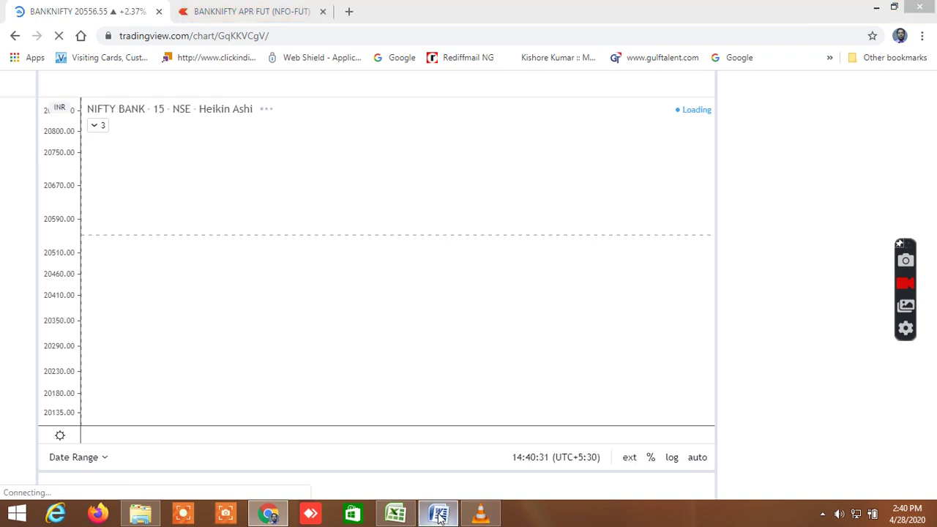
scroll(399, 353, "down", 5)
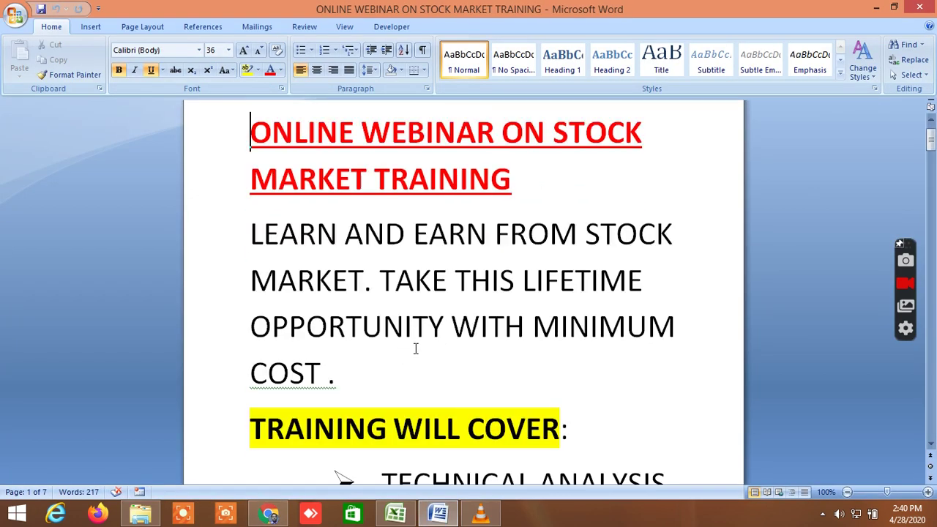
scroll(416, 351, "down", 5)
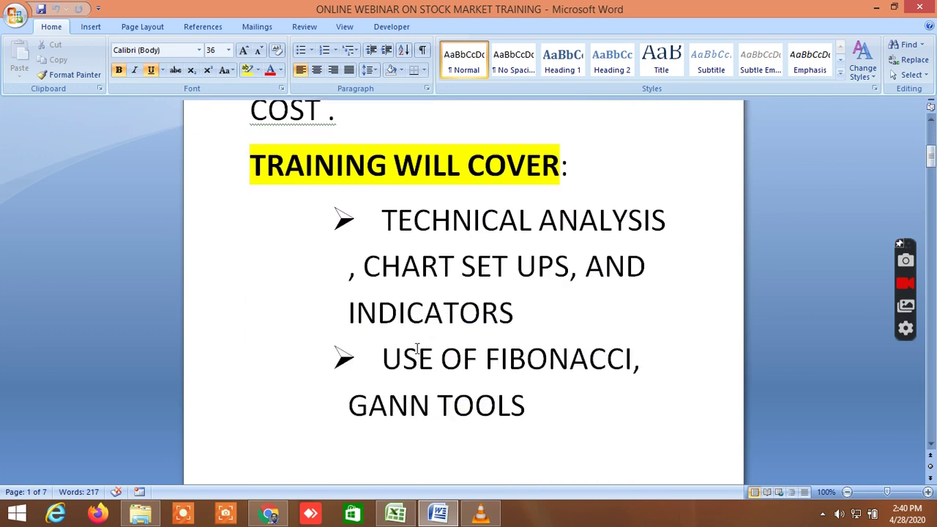
scroll(417, 350, "down", 8)
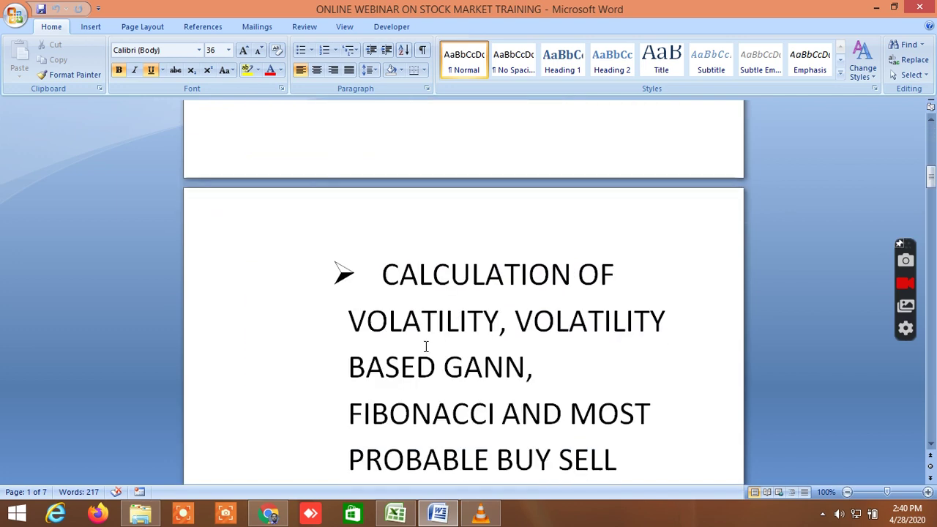
scroll(426, 347, "down", 3)
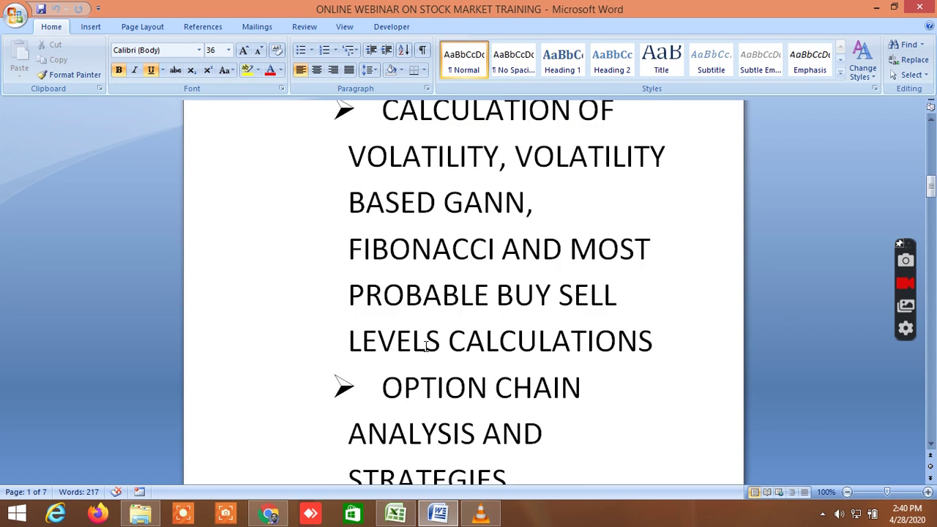
scroll(427, 345, "down", 2)
scroll(427, 346, "down", 6)
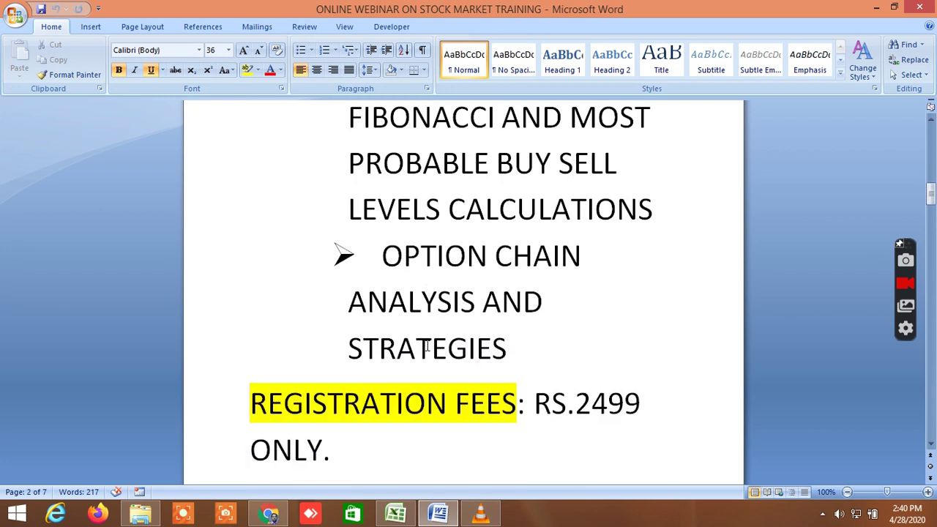
Review the registration fees and the registration and payment website in the webinar document.
scroll(427, 346, "down", 5)
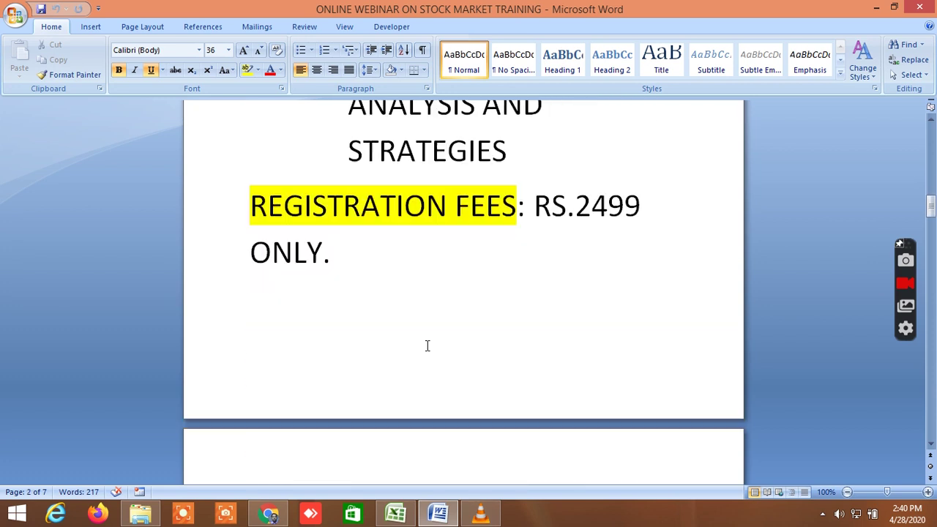
scroll(428, 346, "down", 8)
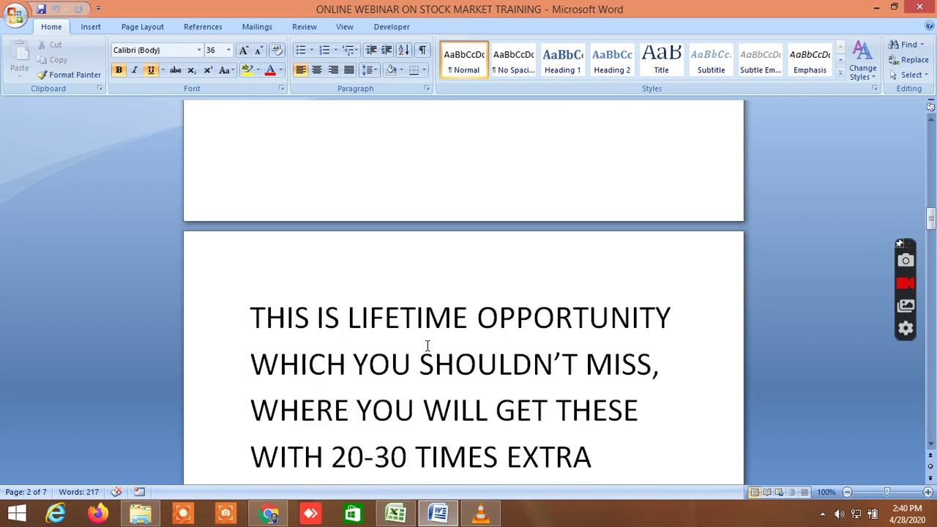
scroll(428, 345, "down", 3)
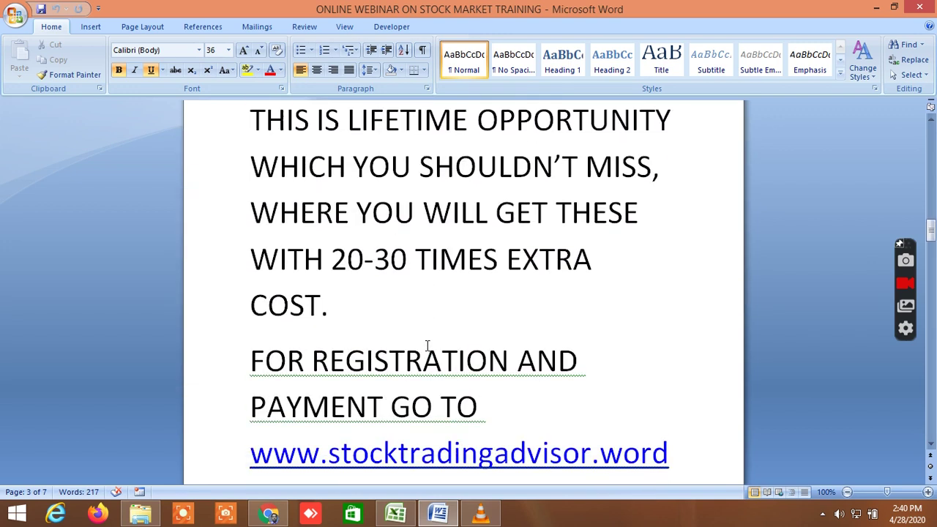
scroll(427, 345, "up", 1)
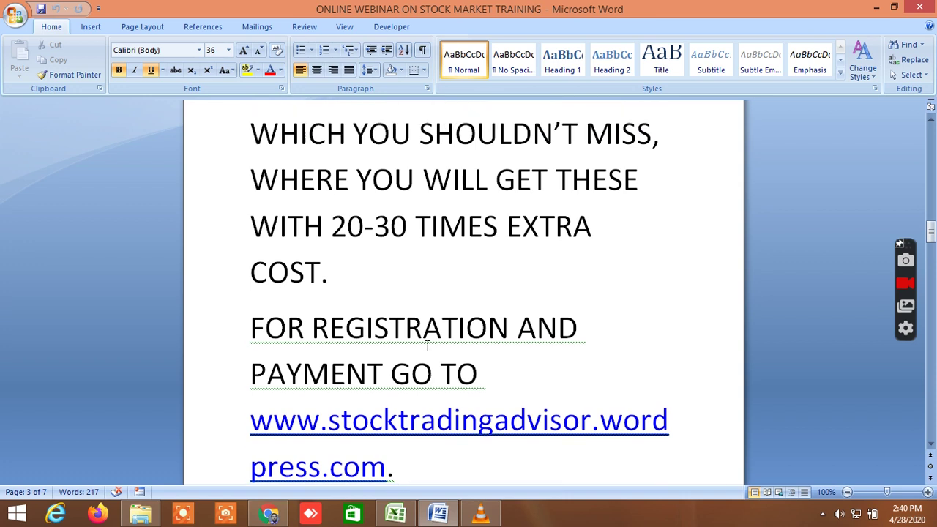
scroll(315, 479, "down", 1)
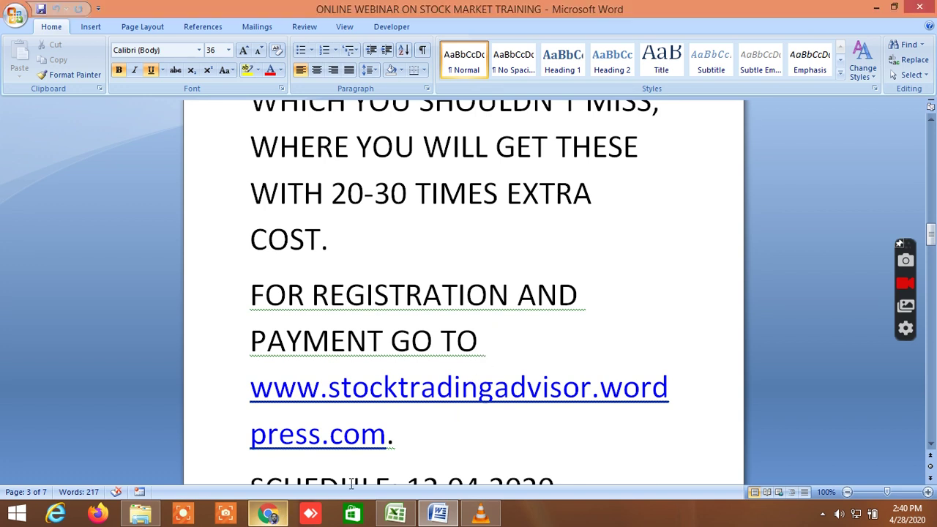
Return to the NIFTY BANK chart on TradingView in Chrome and set its interval to 5 minutes.
left_click(283, 511)
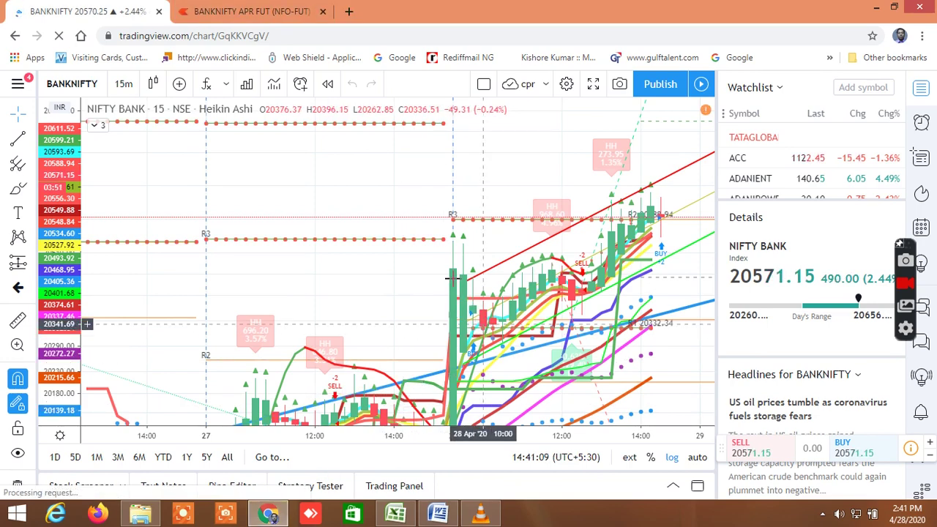
left_click(605, 264)
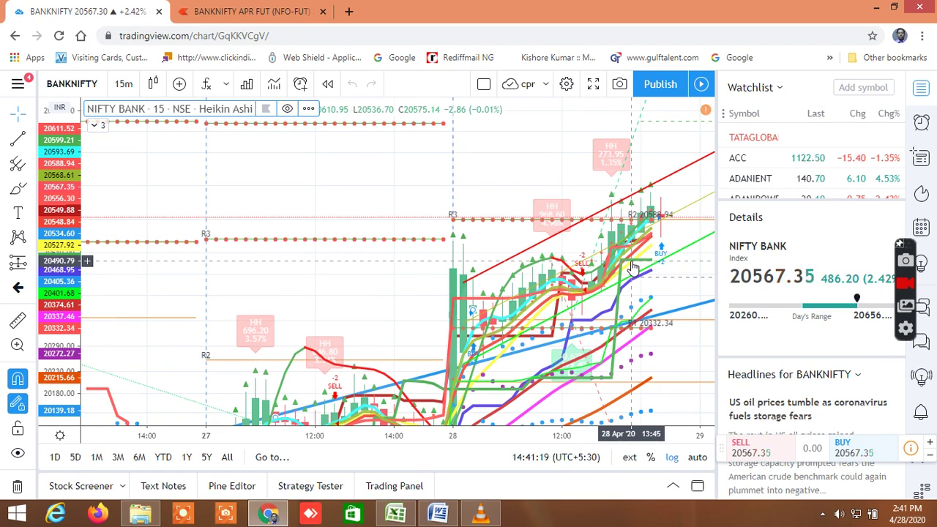
left_click(124, 85)
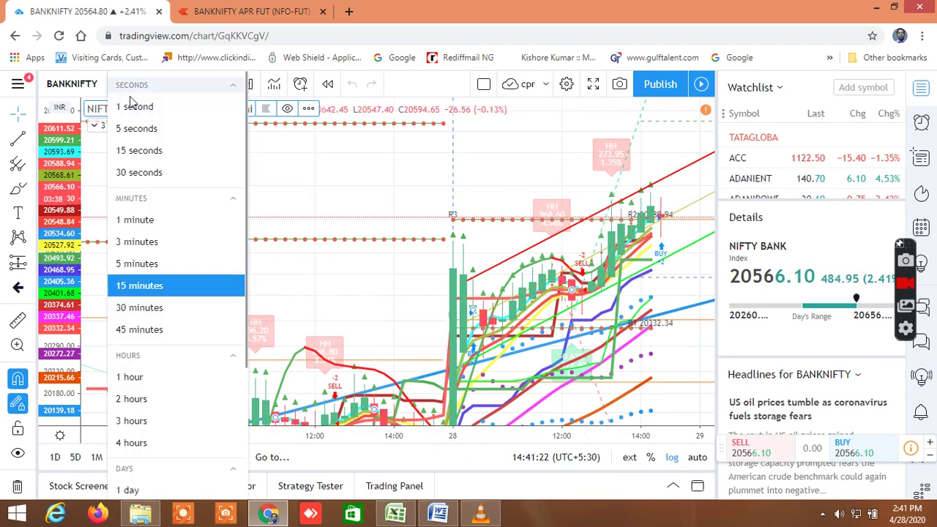
left_click(137, 265)
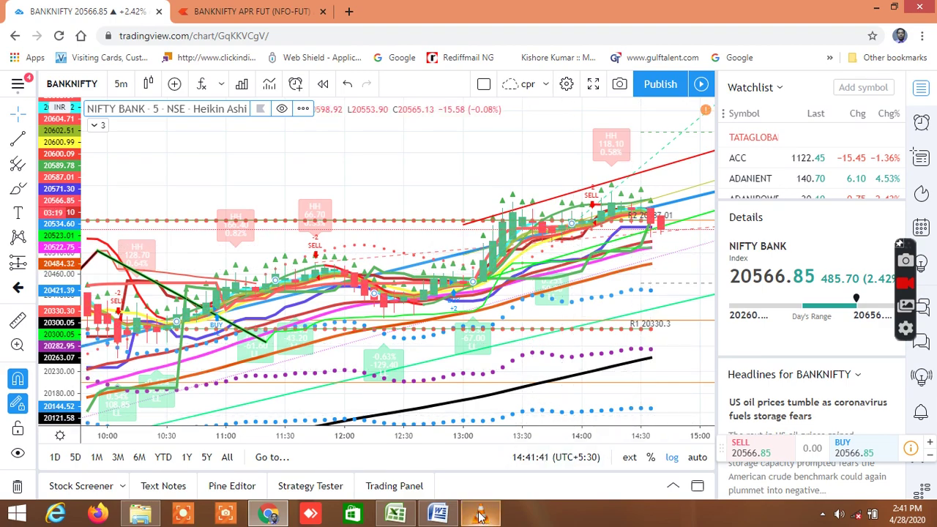
Switch to VLC media player and play video.mp4 from the playlist.
mouse_move(483, 516)
left_click(482, 511)
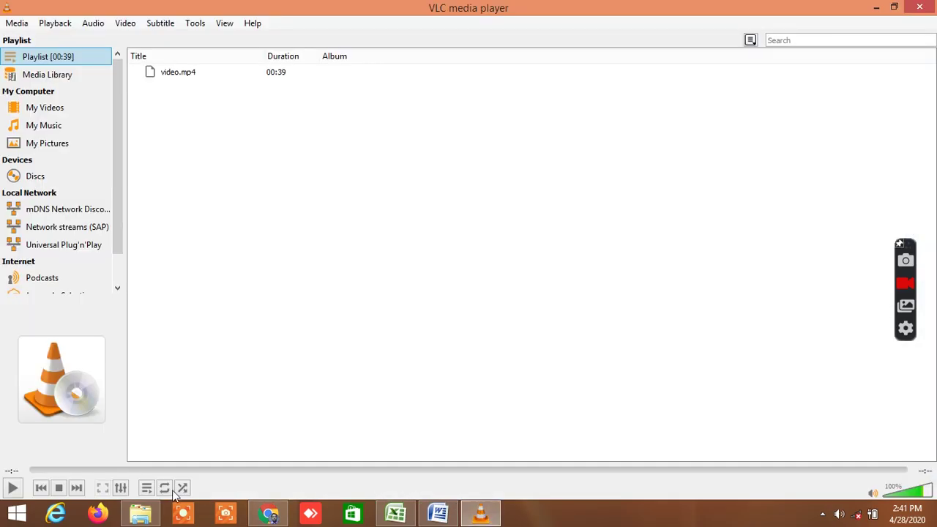
left_click(12, 487)
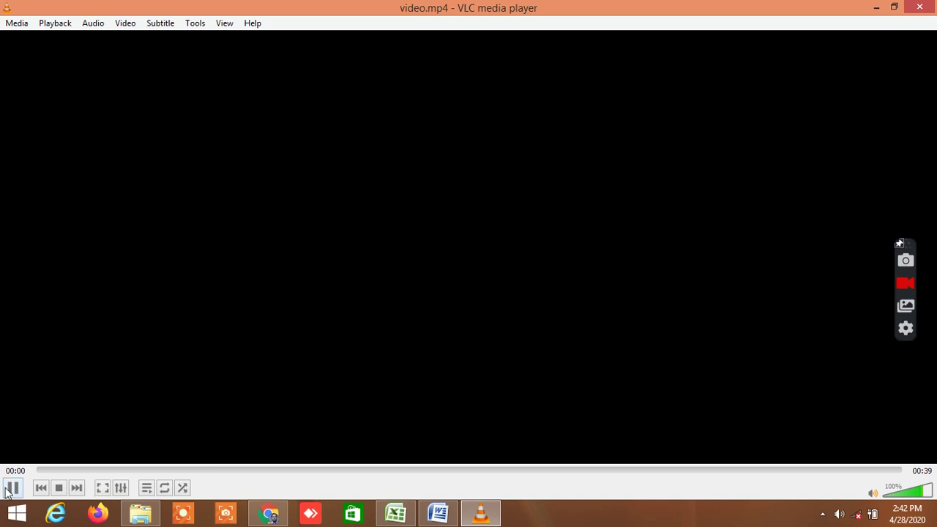
left_click(11, 492)
left_click(12, 492)
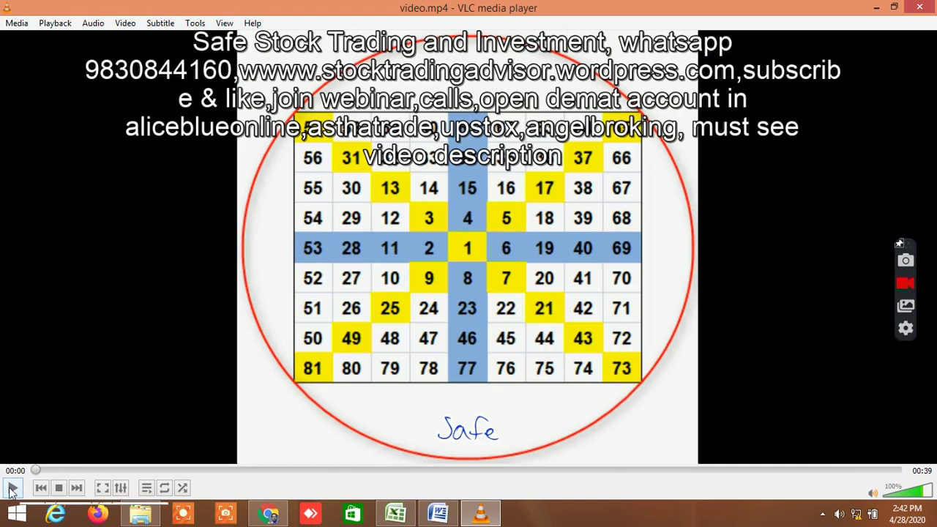
left_click(13, 488)
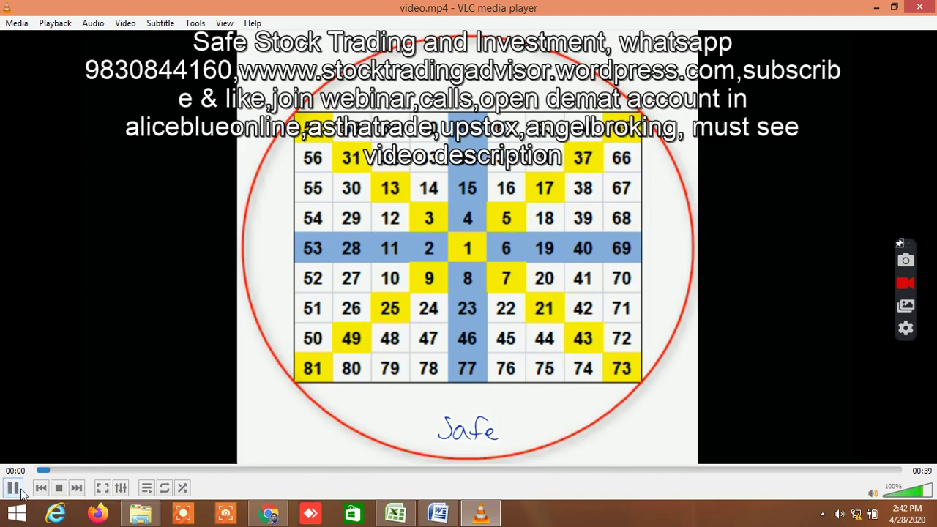
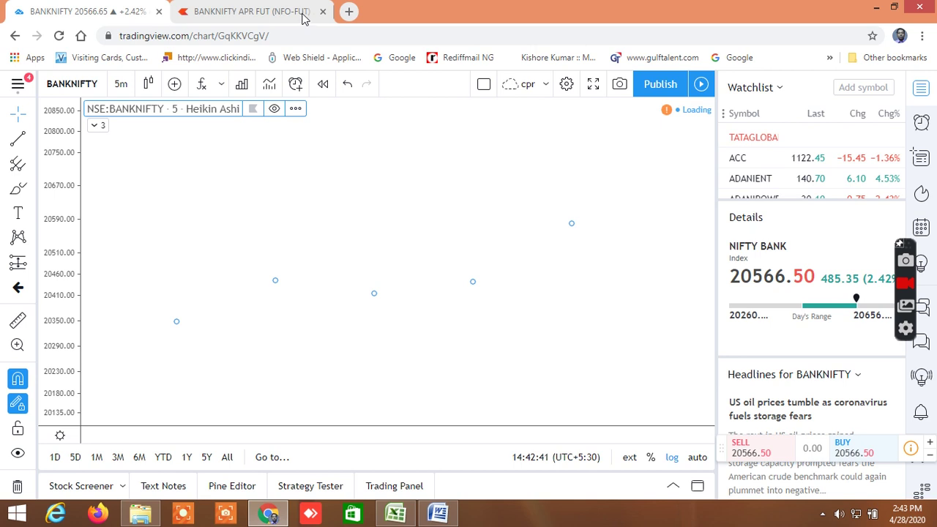
Bring up the BANKNIFTY APR FUT chart on Kite in Chrome and examine its price and market depth.
left_click(301, 16)
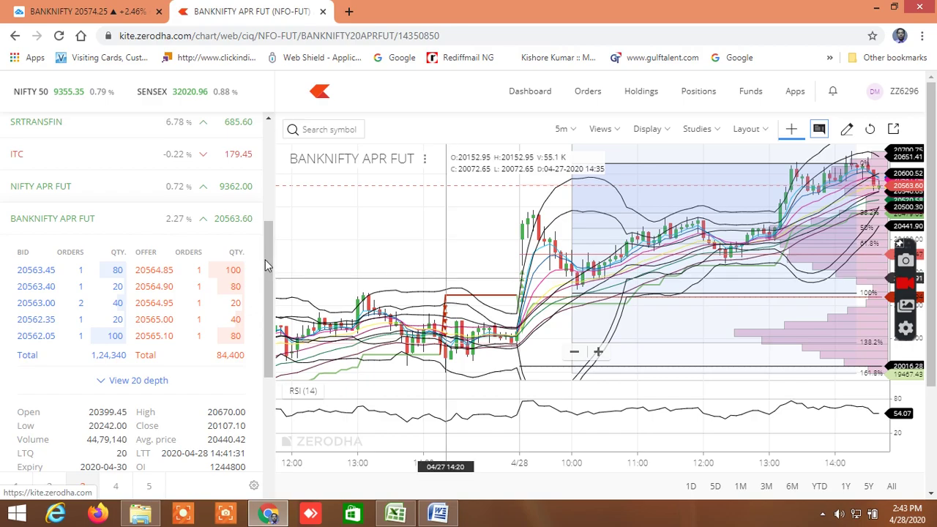
scroll(265, 259, "down", 1)
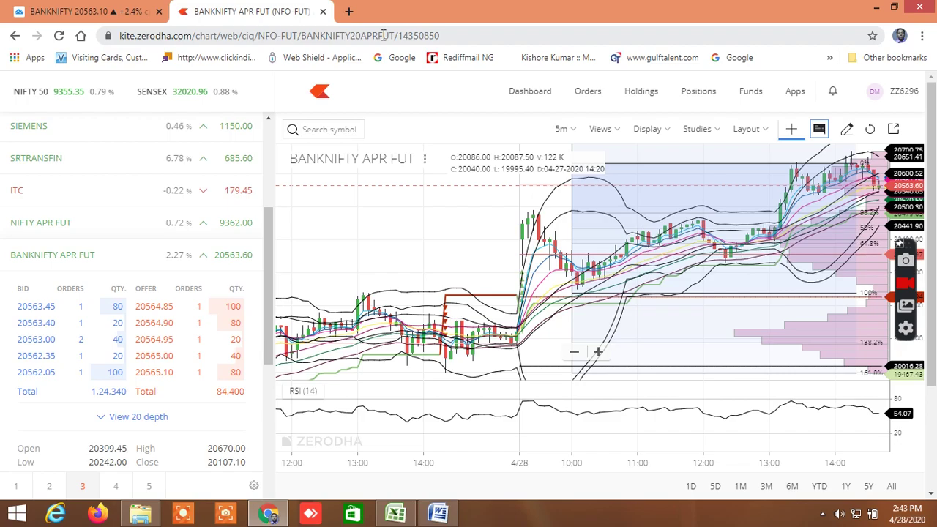
left_click(421, 36)
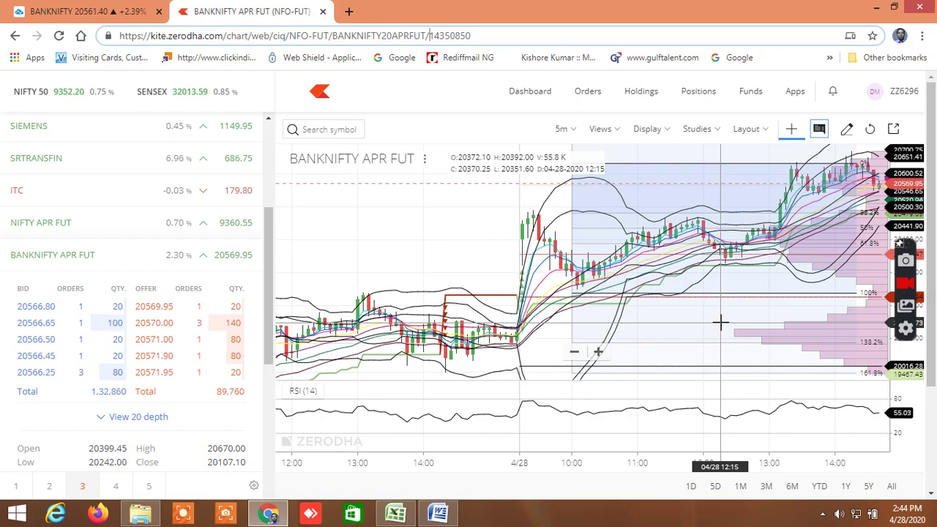
Check the BANKNIFTY Murrey levels in the Excel screener against the live BANKNIFTY APR FUT chart in Chrome.
left_click(400, 517)
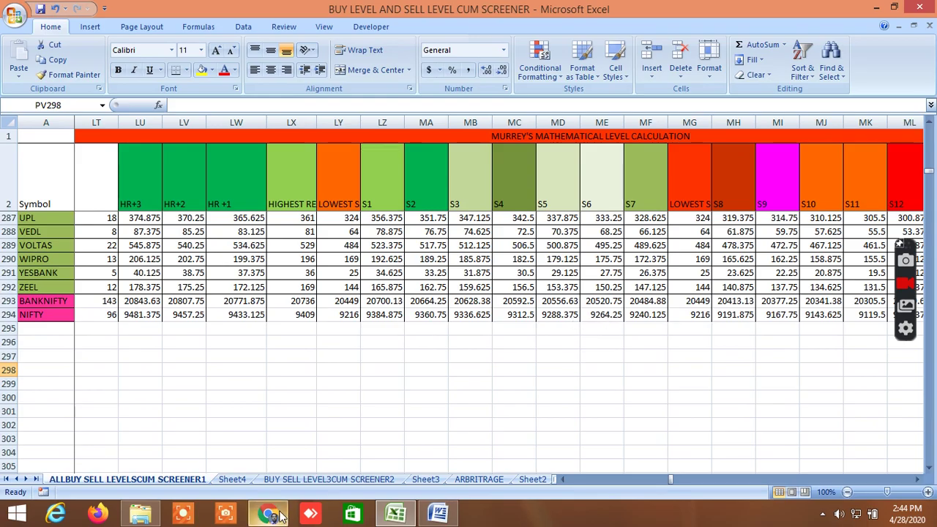
mouse_move(282, 517)
left_click(319, 472)
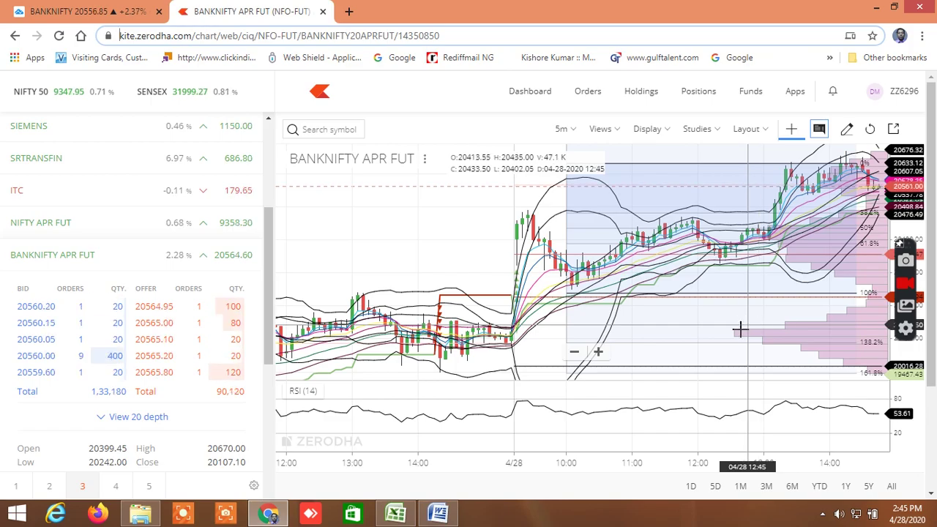
Open the INSIDE THE BAR WITH NR7 sheet in Excel and examine the volatility-based Gann degree levels in rows 293 and 294.
left_click(407, 512)
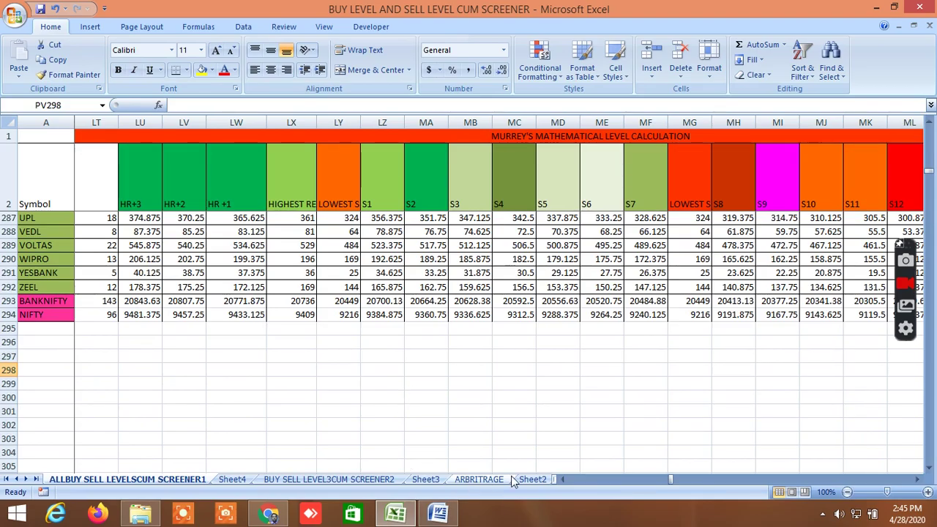
left_click(538, 479)
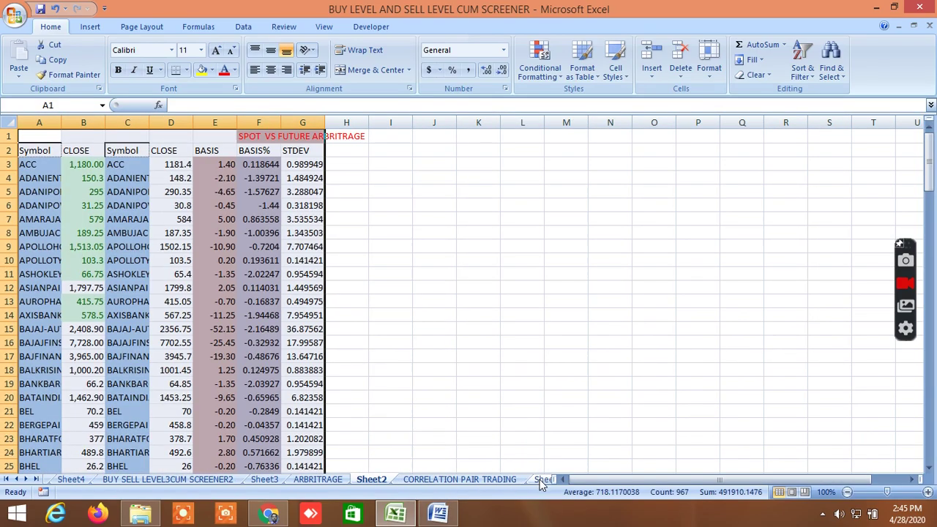
left_click(538, 478)
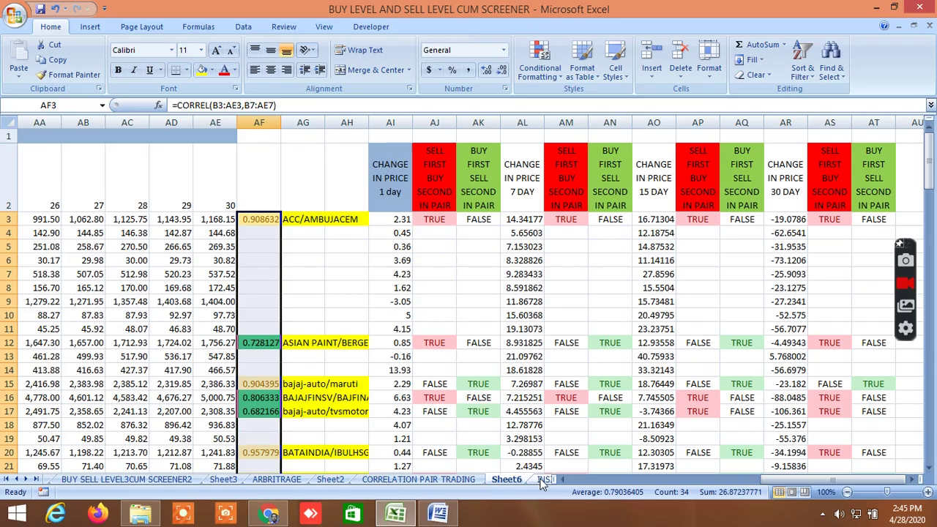
left_click(543, 480)
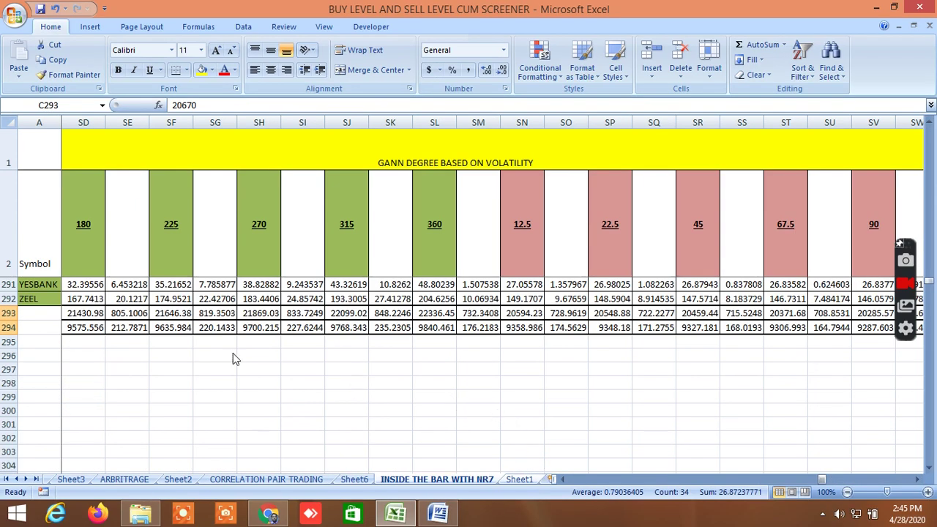
left_click_drag(822, 479, 817, 489)
left_click(825, 492)
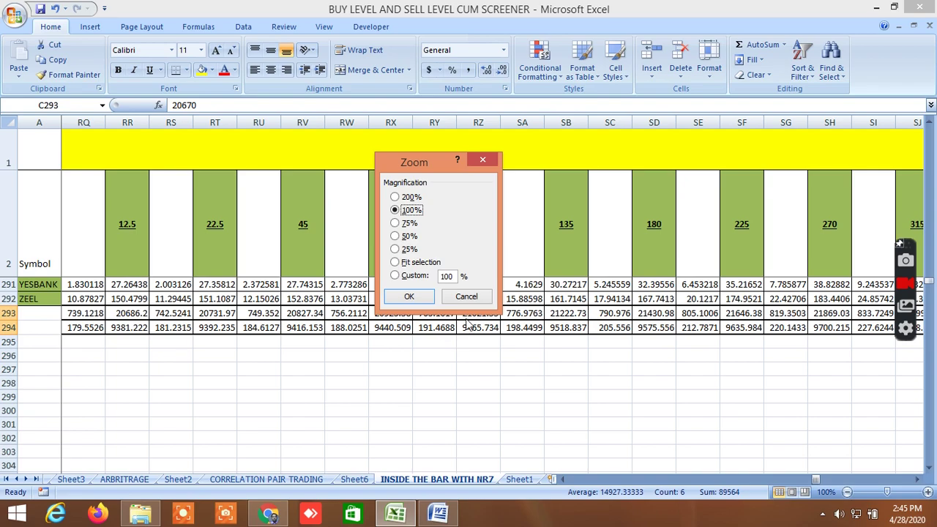
left_click(466, 296)
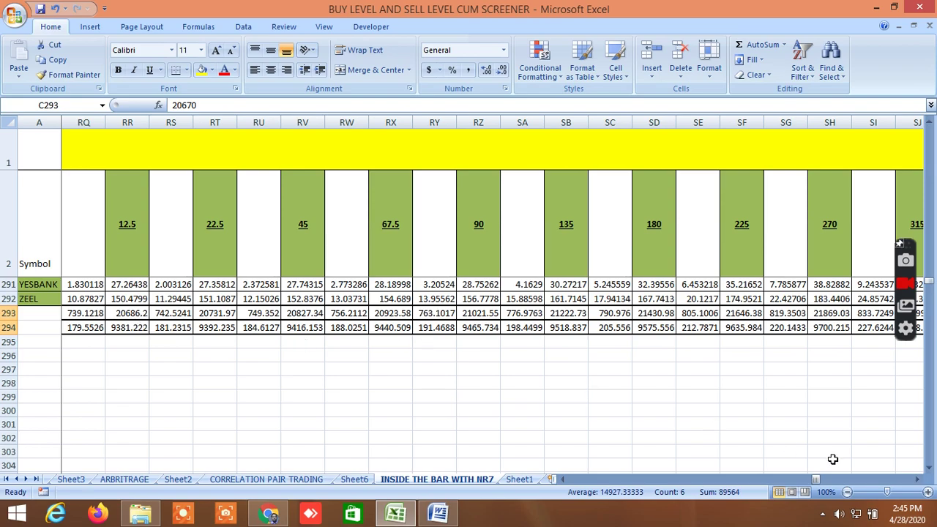
left_click_drag(918, 482, 902, 477)
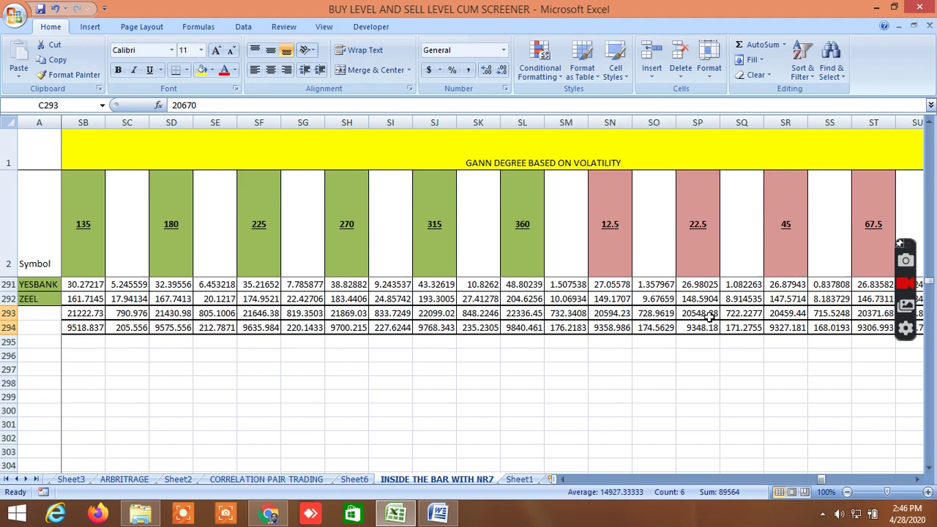
Switch to the BANKNIFTY APR FUT chart in Chrome and examine its price history and pivot points back to 4/24.
left_click(285, 514)
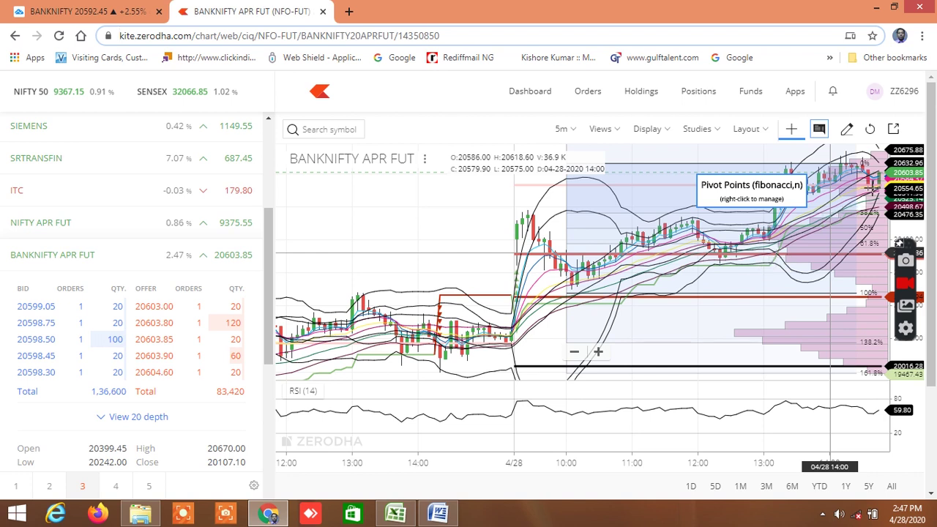
scroll(829, 254, "down", 5)
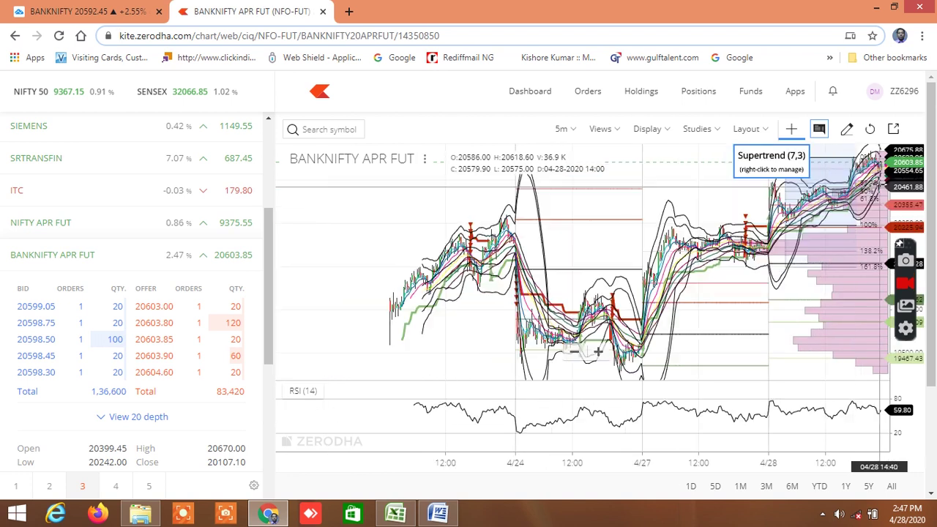
scroll(853, 231, "down", 2)
scroll(838, 251, "down", 2)
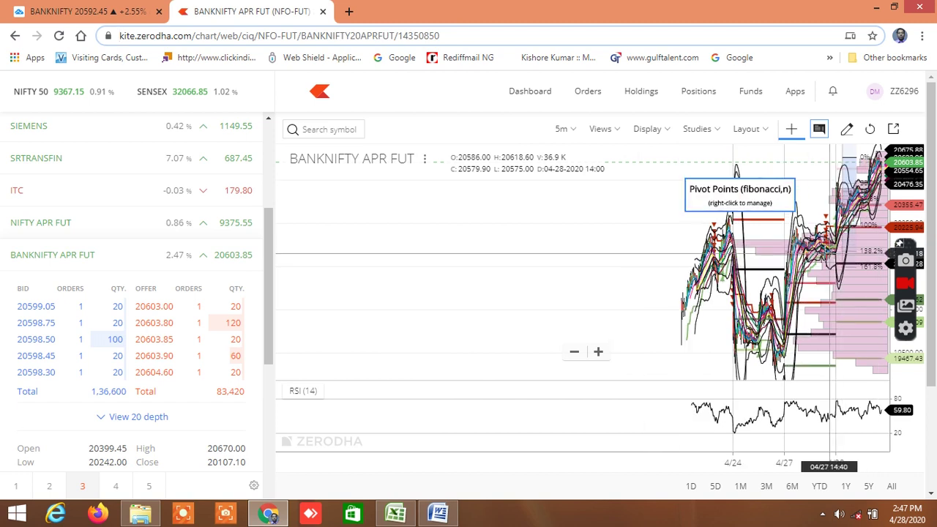
Examine the BANKNIFTY APR FUT price action on the Kite chart, from the 4/24 history down to the latest 4/28 candles.
scroll(831, 253, "up", 2)
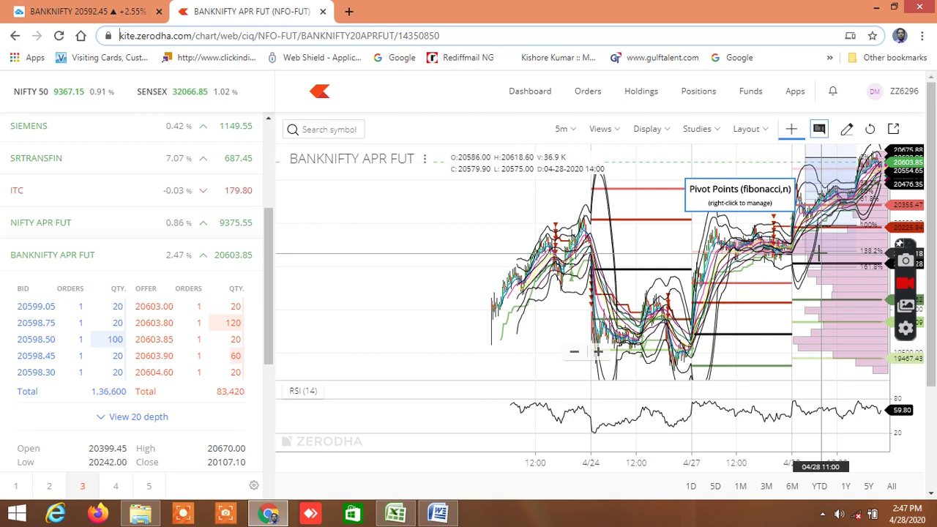
scroll(821, 252, "up", 3)
scroll(821, 252, "down", 5)
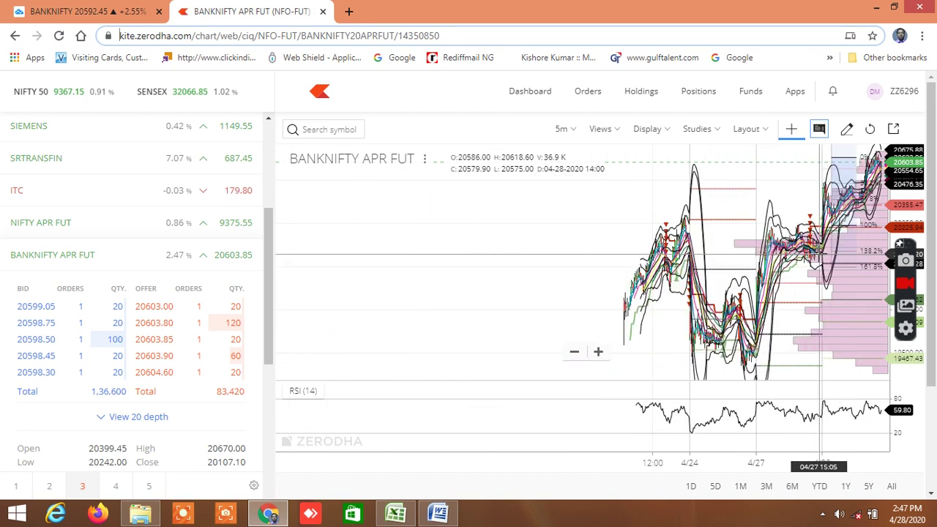
scroll(821, 253, "down", 2)
scroll(819, 253, "up", 3)
scroll(813, 254, "down", 3)
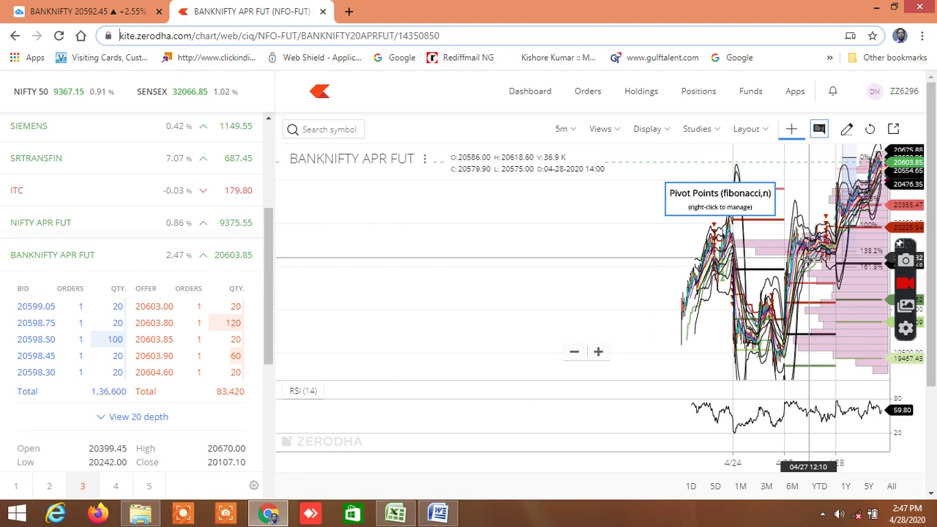
scroll(809, 258, "up", 3)
scroll(809, 258, "up", 3)
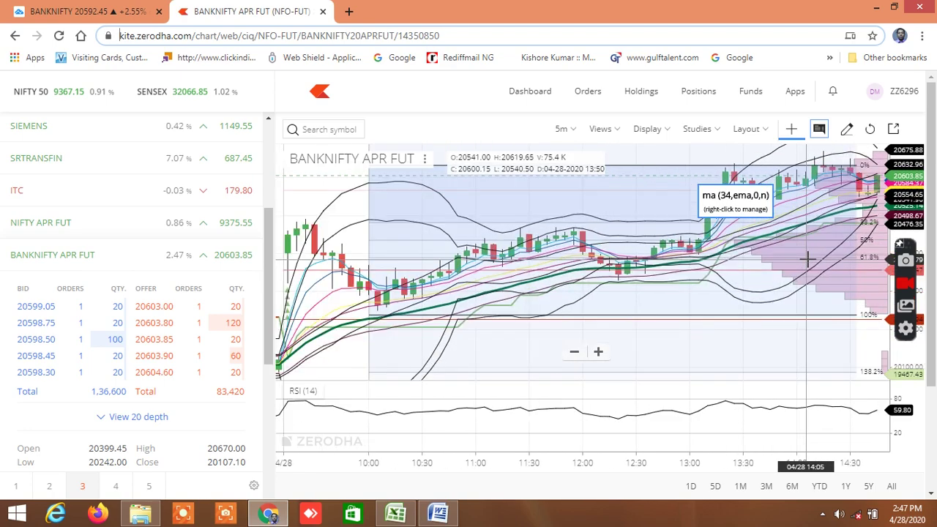
scroll(808, 257, "up", 3)
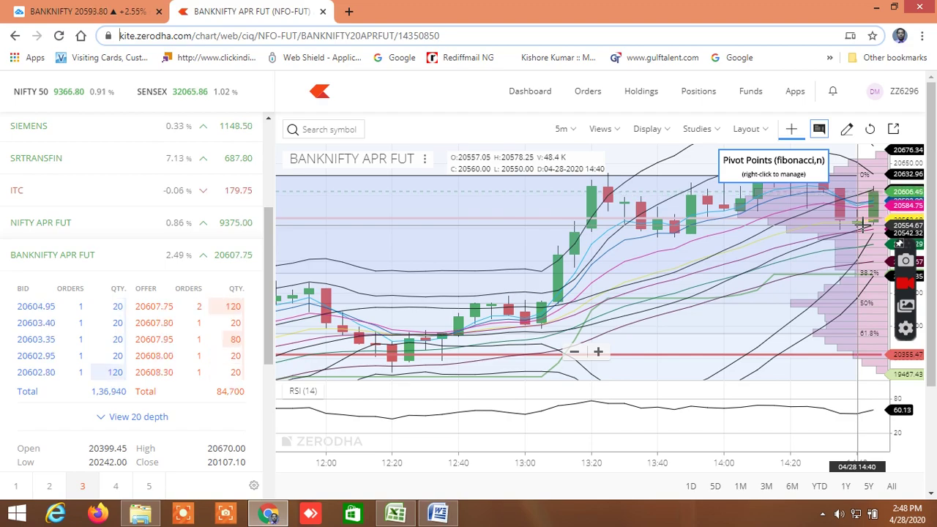
Switch to the TradingView BANKNIFTY chart and examine the latest 5-minute Heikin Ashi candles with their signals and pivot levels.
left_click(90, 12)
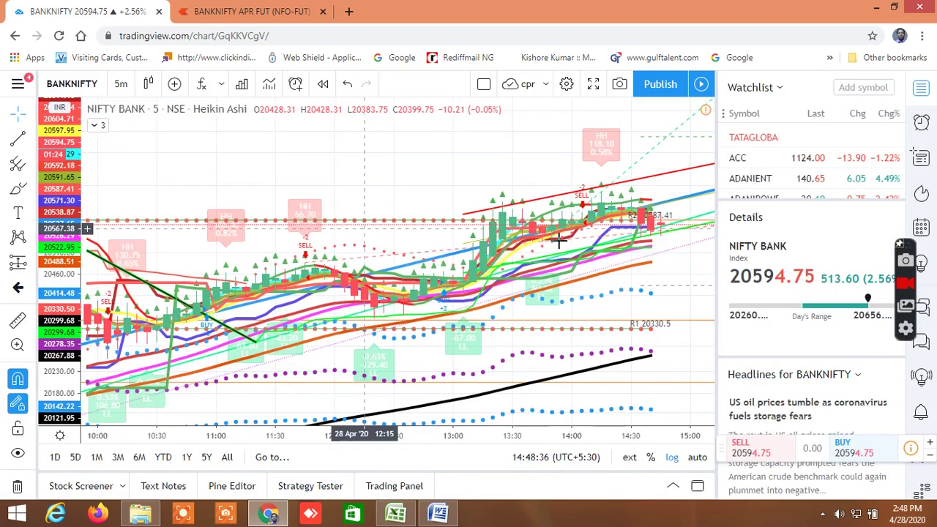
right_click(564, 241)
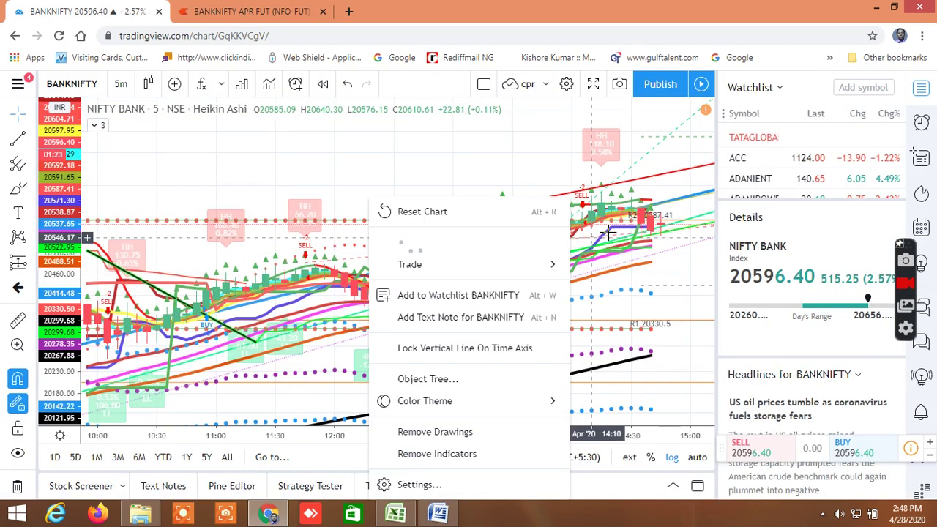
left_click(647, 248)
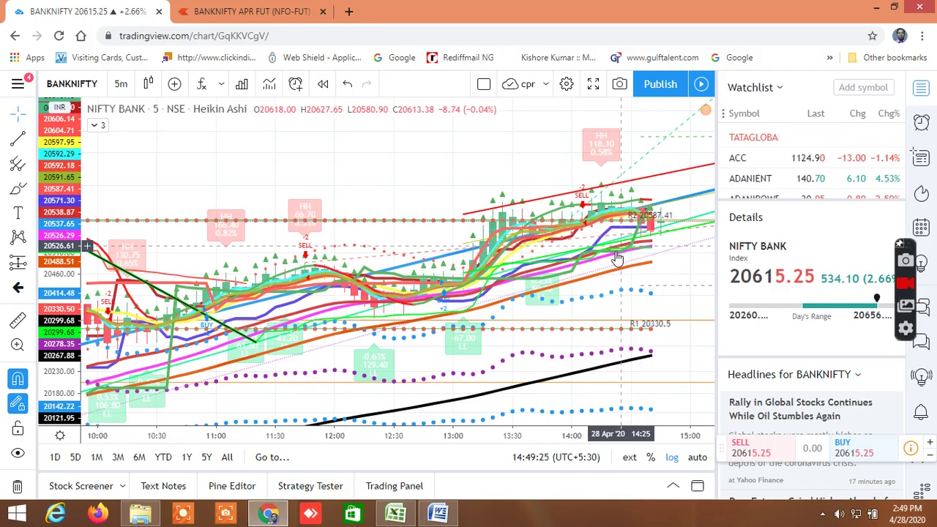
scroll(661, 235, "up", 2)
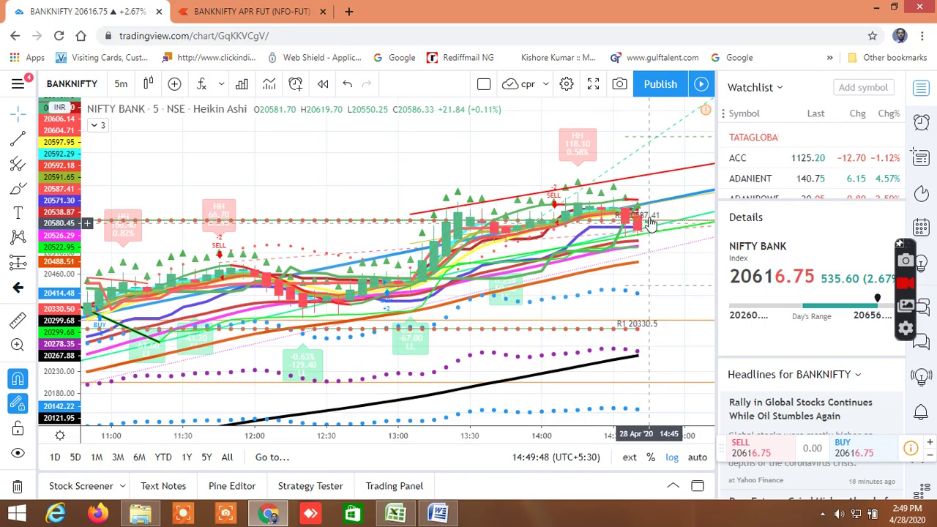
Compare the BANKNIFTY APR FUT chart and market depth on Kite with the TradingView BANKNIFTY chart, stretching the latter's price scale.
left_click(277, 18)
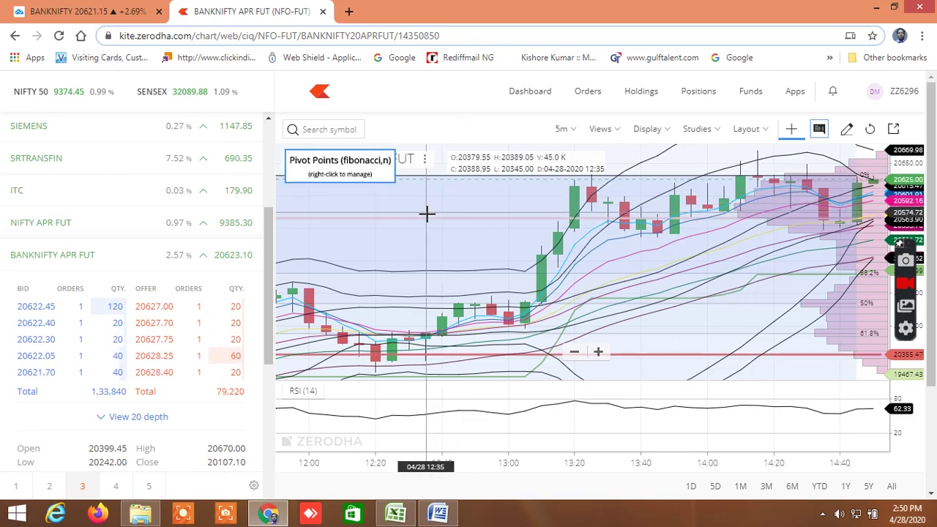
mouse_move(269, 297)
left_mouse_down()
mouse_move(260, 330)
mouse_move(264, 302)
left_mouse_up()
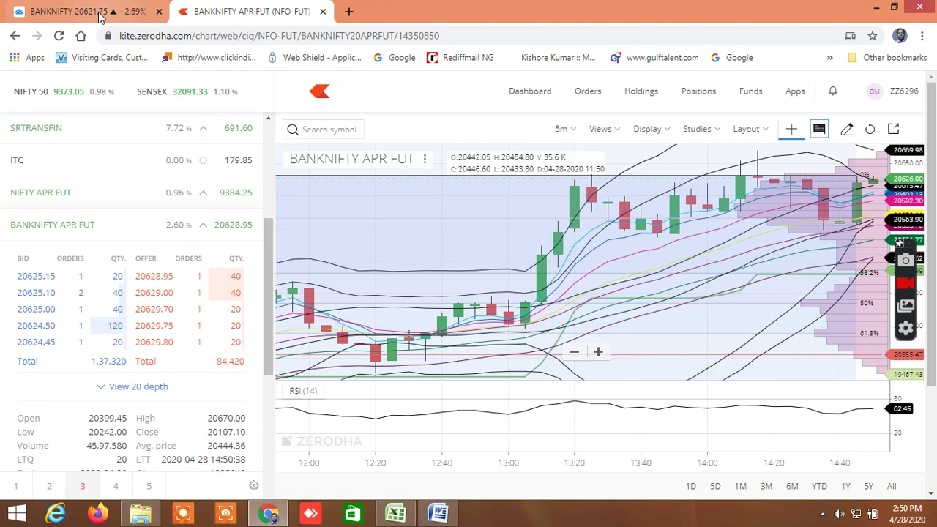
left_click(100, 16)
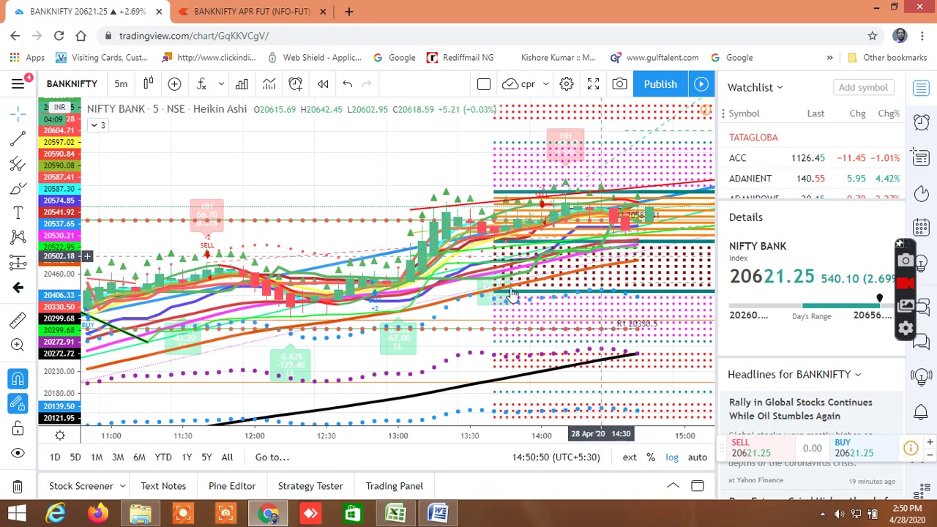
left_click_drag(65, 260, 40, 158)
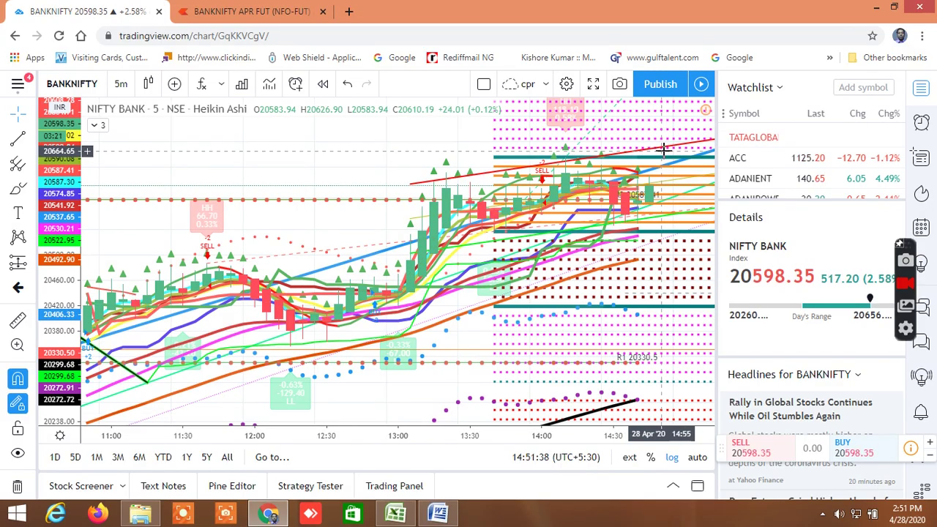
left_click(270, 14)
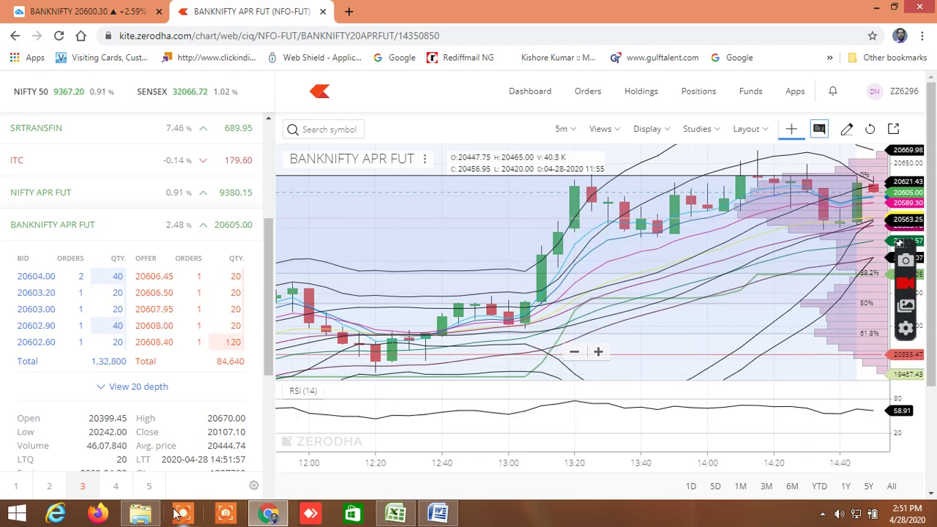
Play the preview stockmarket video from the Downloads folder, and close the player and put the folder window away.
left_click(141, 514)
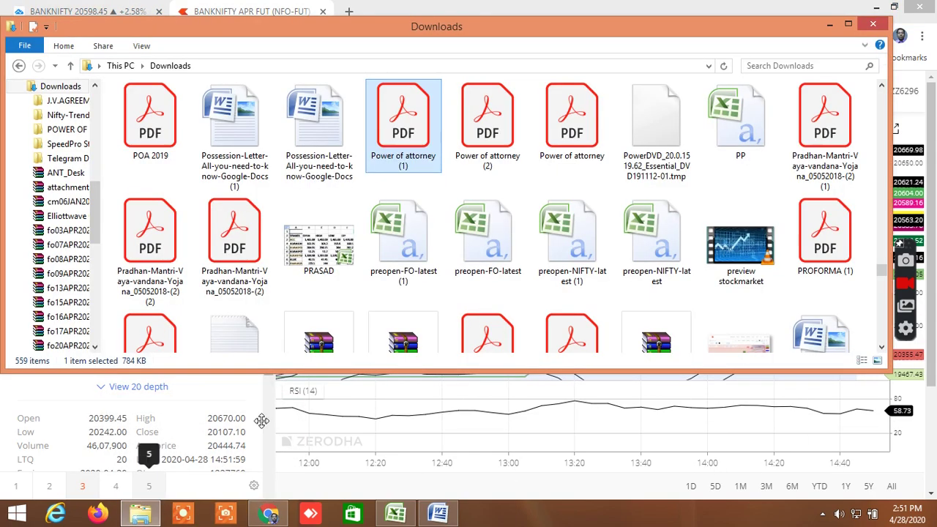
left_click(740, 251)
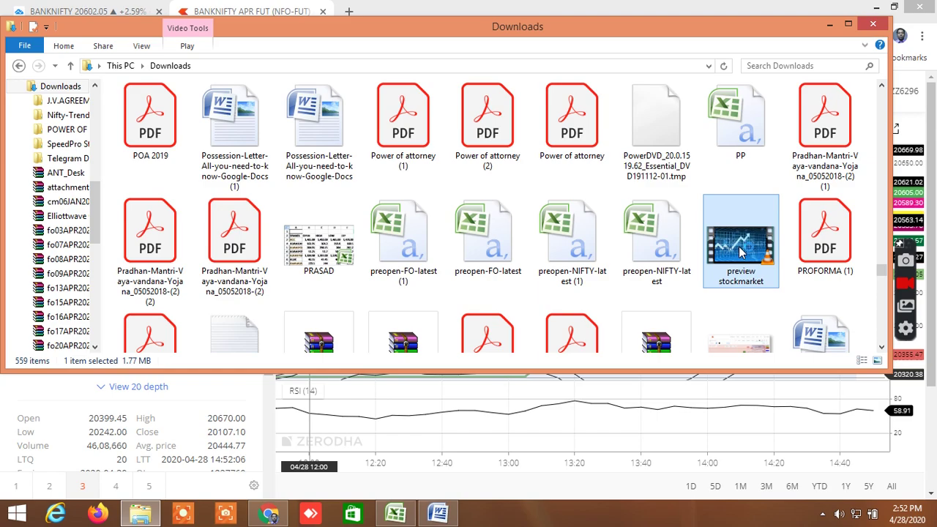
double_click(739, 251)
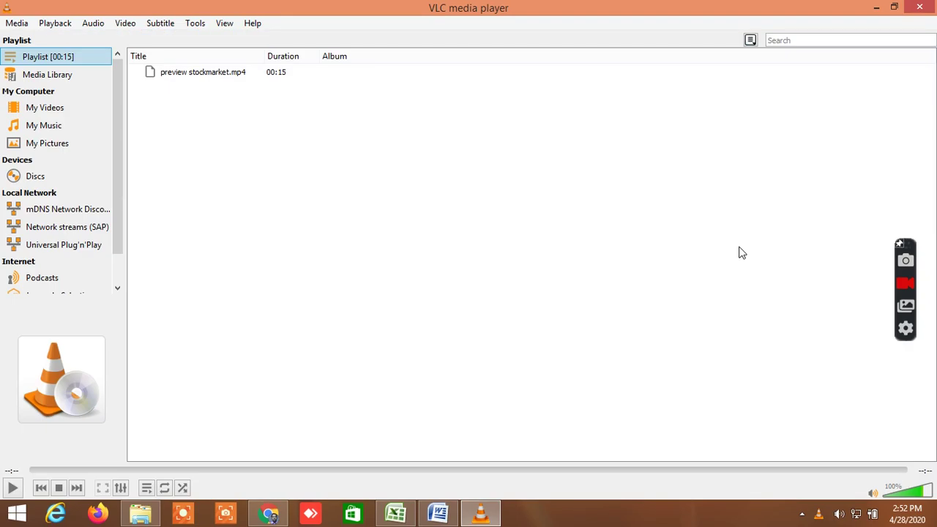
left_click(921, 7)
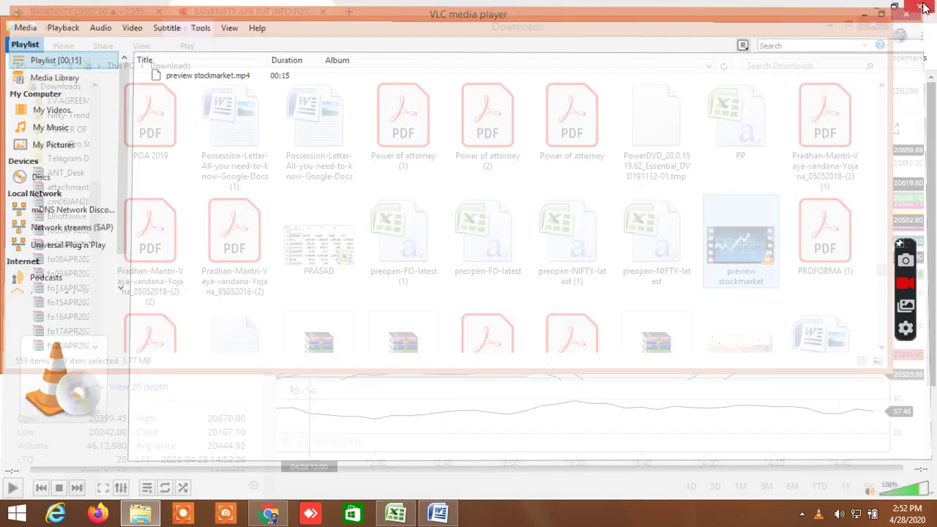
left_click(830, 25)
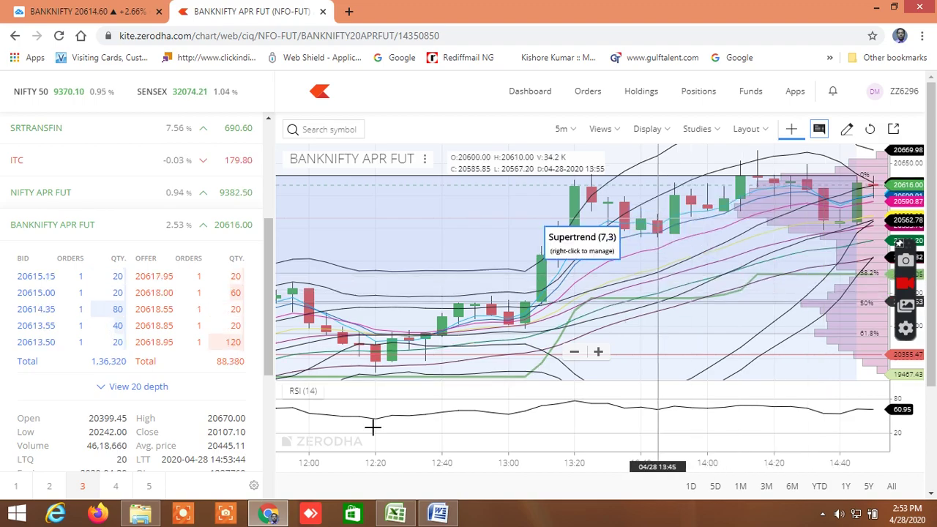
Open the workbook BUY LEVEL AND SELL LEVEL CUM SCREENER 1 from the DATA (E:) drive in Excel.
left_click(140, 513)
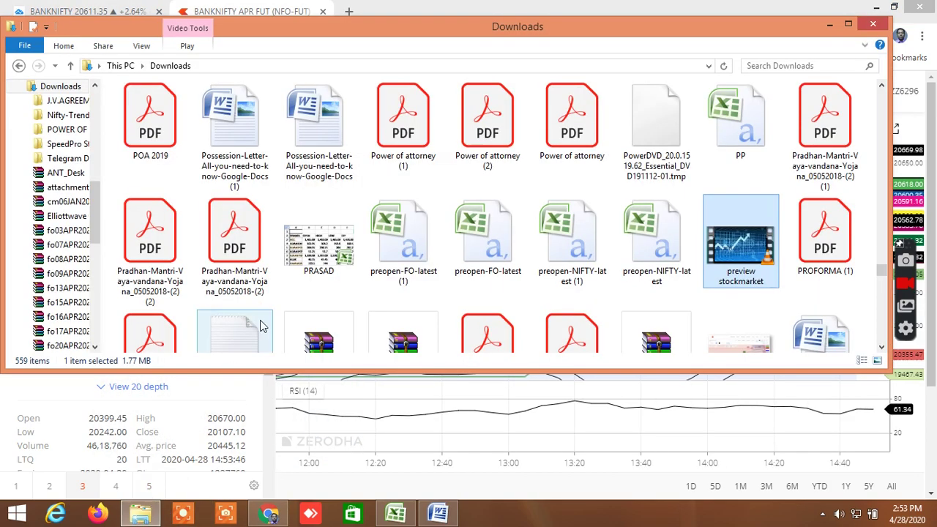
left_click_drag(94, 150, 92, 329)
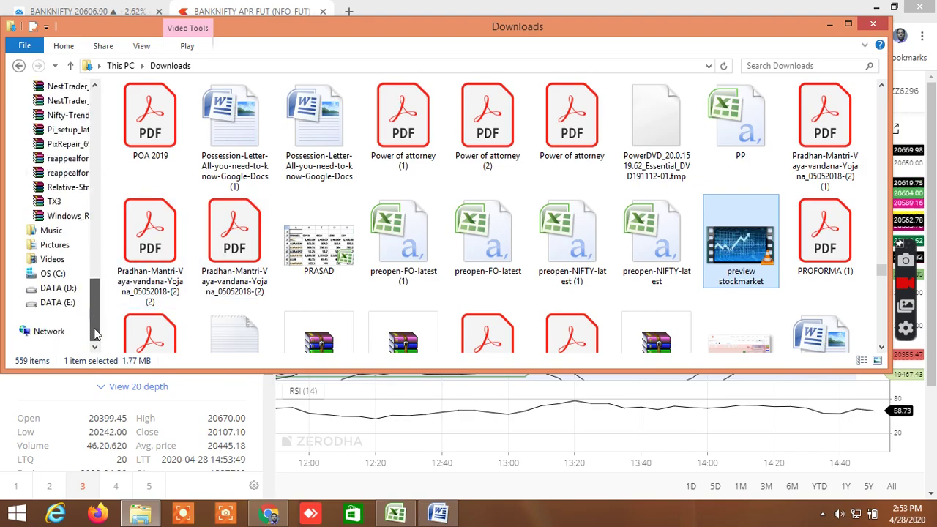
left_click(64, 304)
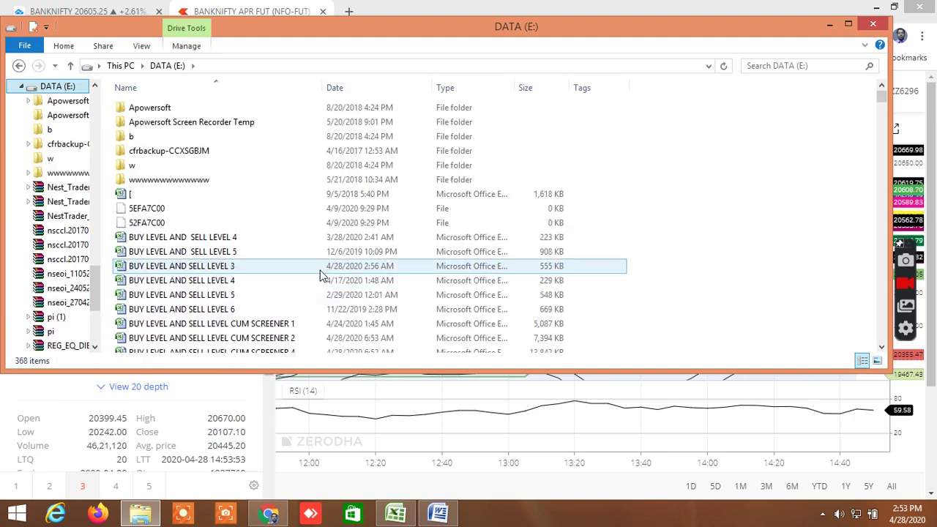
double_click(295, 324)
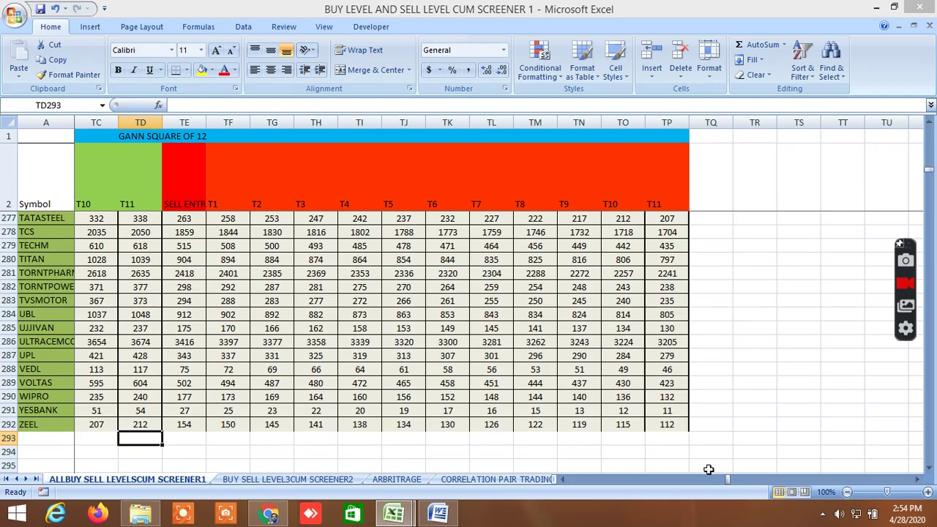
Examine the BUY LEVEL AND SELL LEVELS 1 columns for the BANKNIFTY and NIFTY rows 151 to 154.
left_click_drag(728, 479, 682, 485)
scroll(505, 338, "up", 11)
scroll(497, 340, "up", 20)
scroll(487, 327, "up", 13)
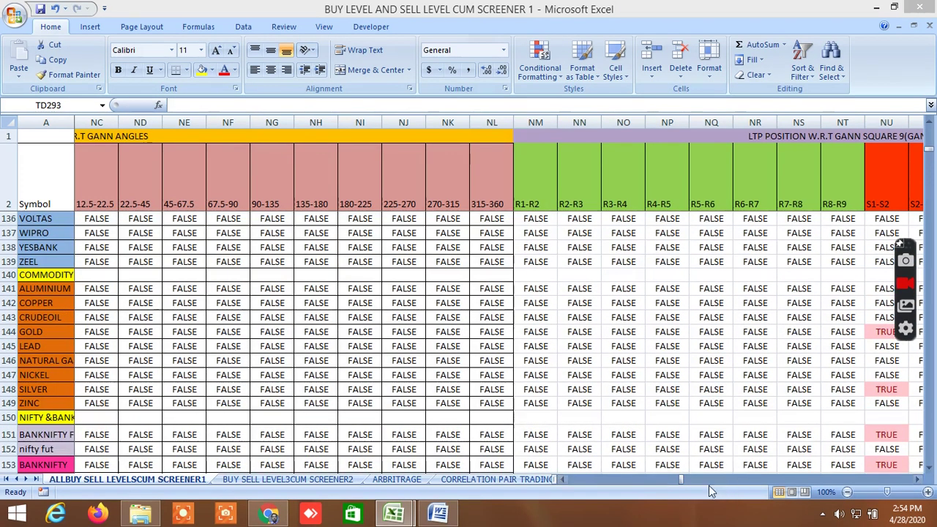
left_click_drag(684, 479, 564, 484)
scroll(487, 399, "down", 3)
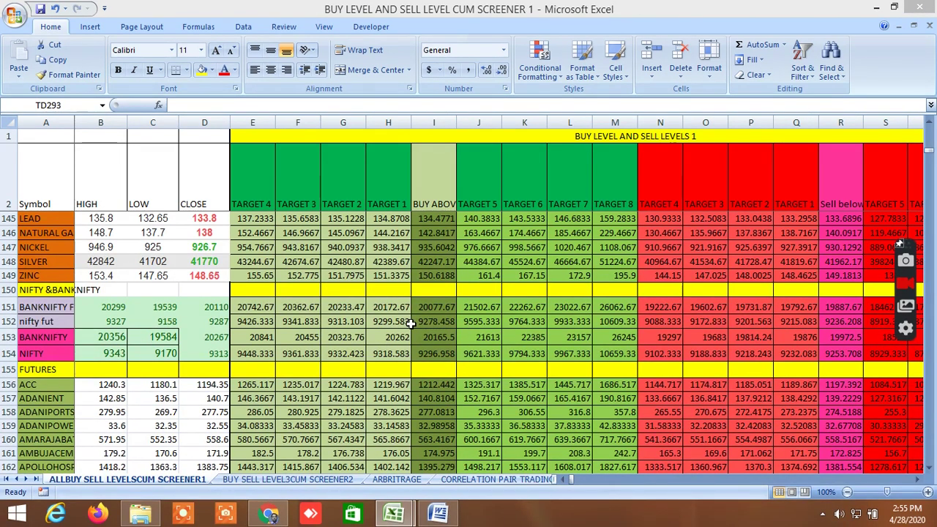
Switch to the BANKNIFTY APR FUT chart in Chrome and examine the price movement from the 4/27 close through the 4/28 session.
left_click(269, 514)
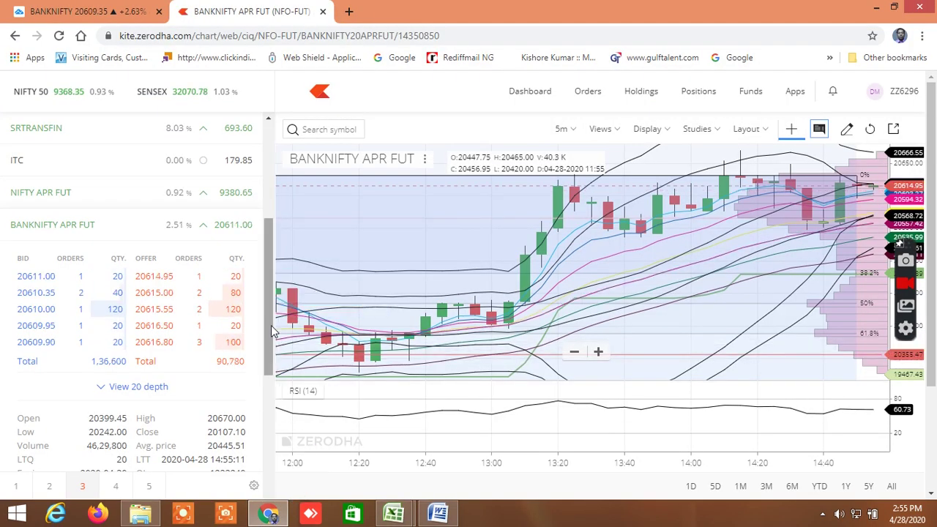
scroll(128, 394, "down", 1)
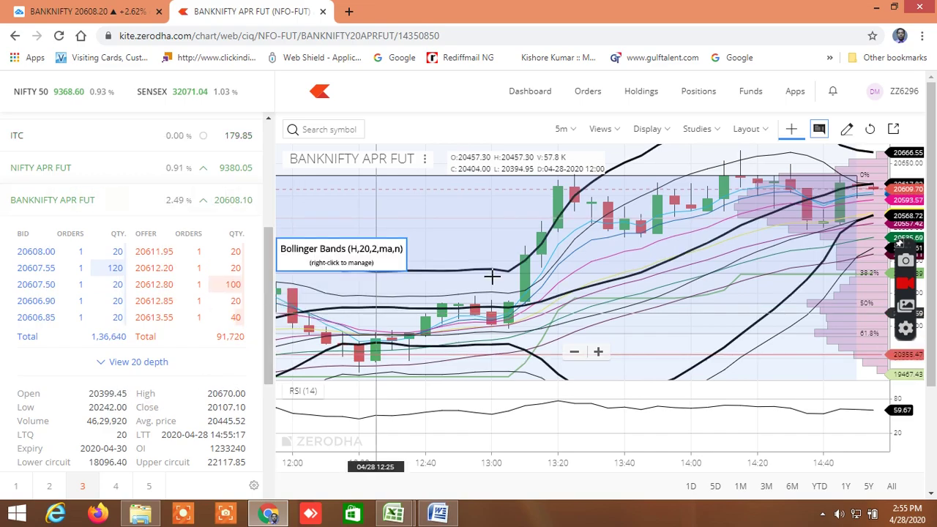
scroll(558, 278, "up", 3)
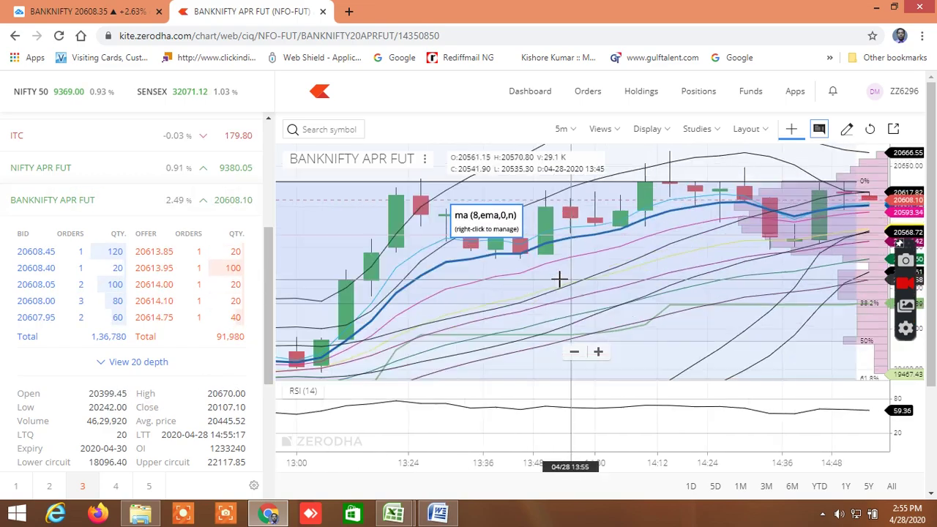
scroll(557, 279, "down", 5)
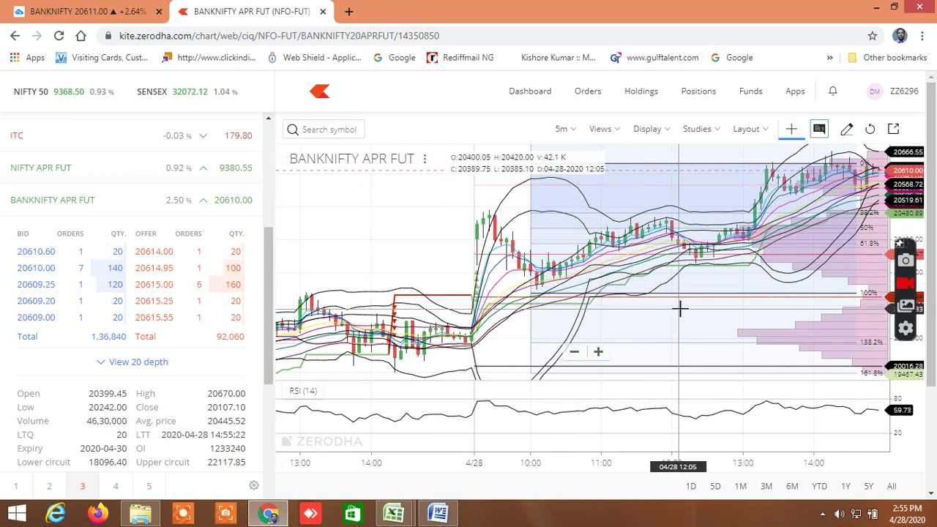
scroll(679, 311, "down", 1)
scroll(678, 311, "up", 3)
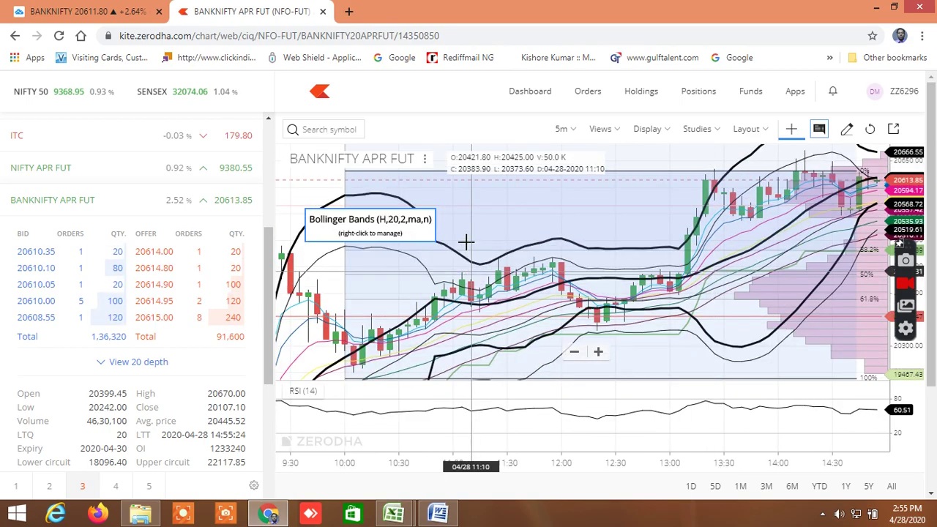
scroll(613, 236, "up", 1)
left_click_drag(613, 236, 664, 236)
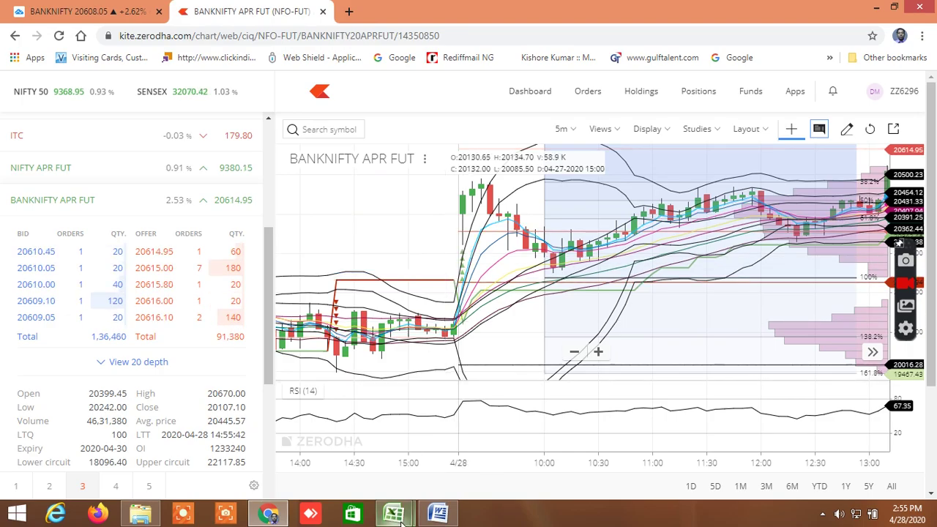
Check the BANKNIFTY future buy and sell levels in the Excel screener against the 4/28 opening moves on the Kite chart in Chrome.
mouse_move(394, 513)
left_click(483, 434)
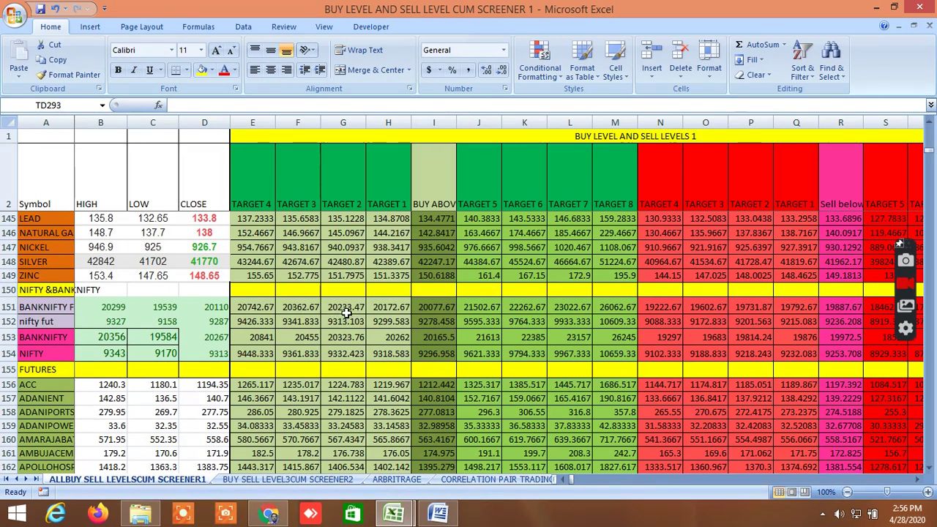
left_click(270, 514)
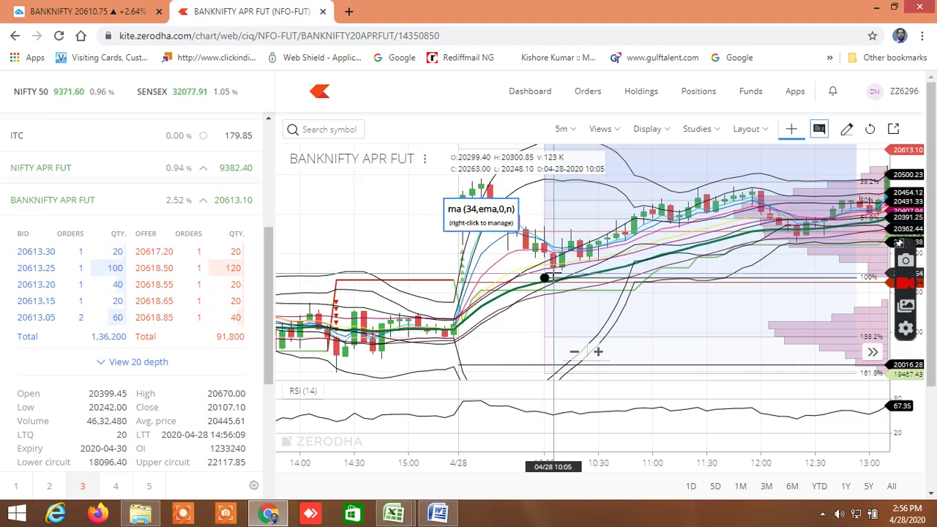
mouse_move(394, 513)
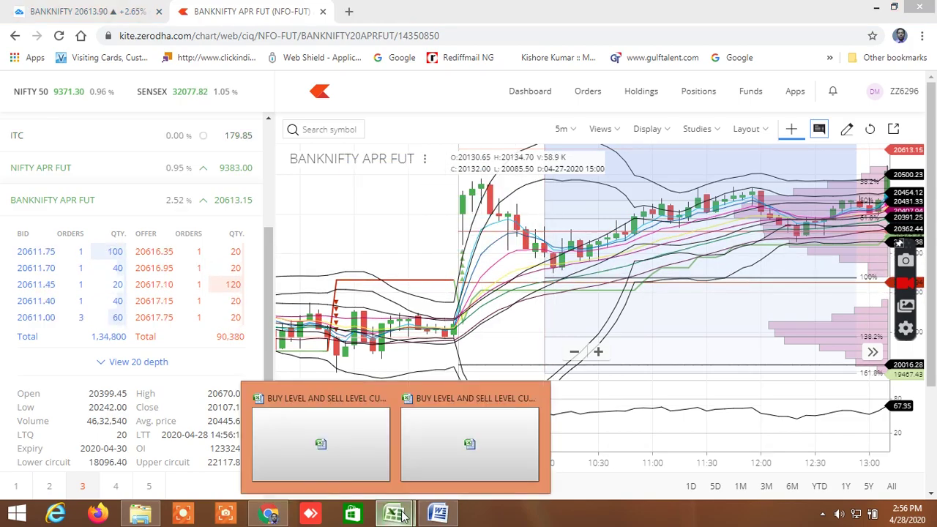
left_click(341, 452)
left_click_drag(479, 453, 505, 453)
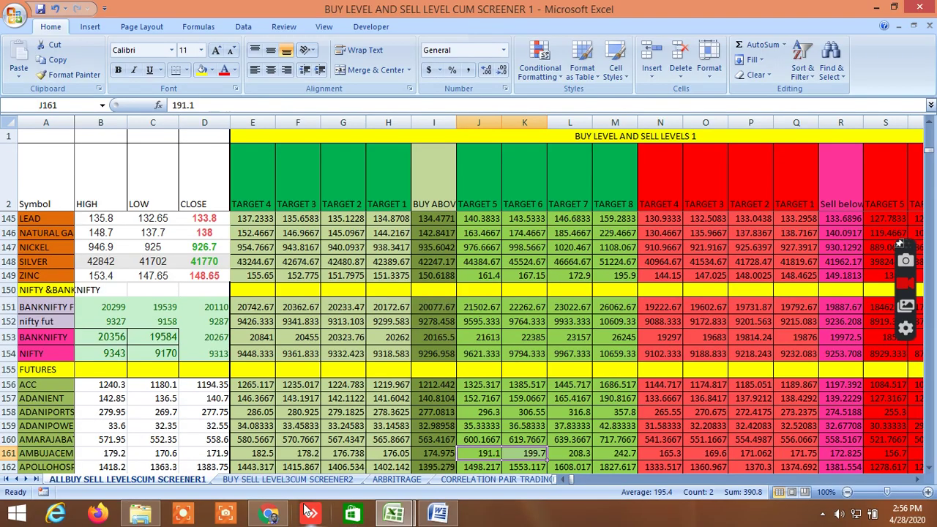
Compare the BANKNIFTY future buy targets in the Excel screener with the rest of the 4/28 session on the Kite chart in Chrome.
left_click(269, 513)
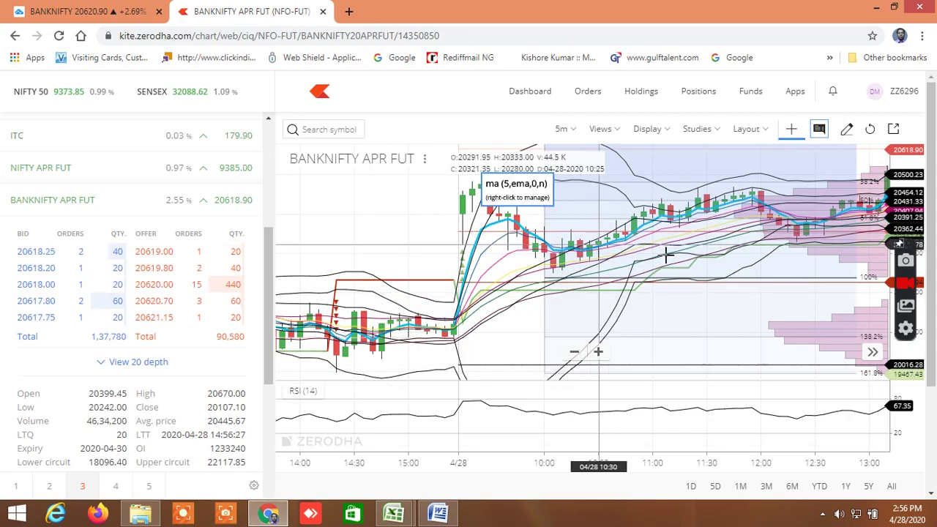
left_click_drag(722, 303, 499, 321)
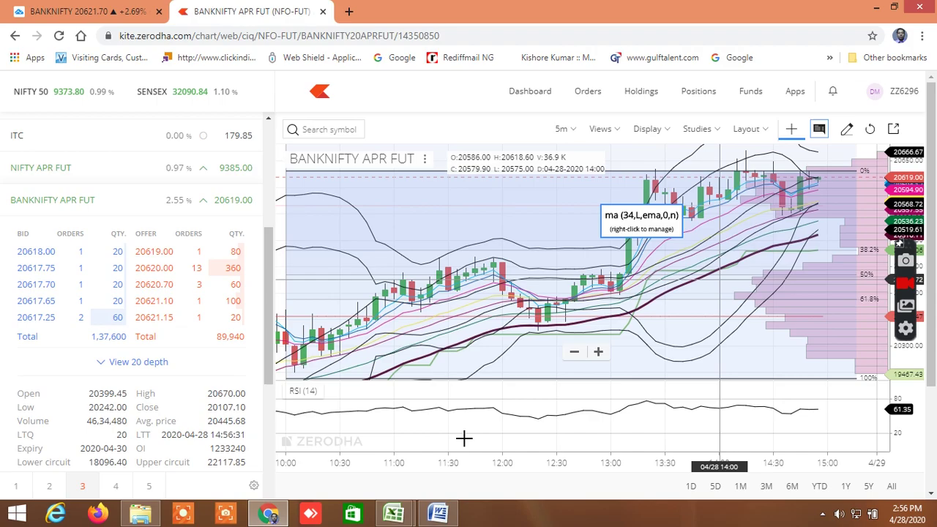
mouse_move(394, 513)
left_click(347, 447)
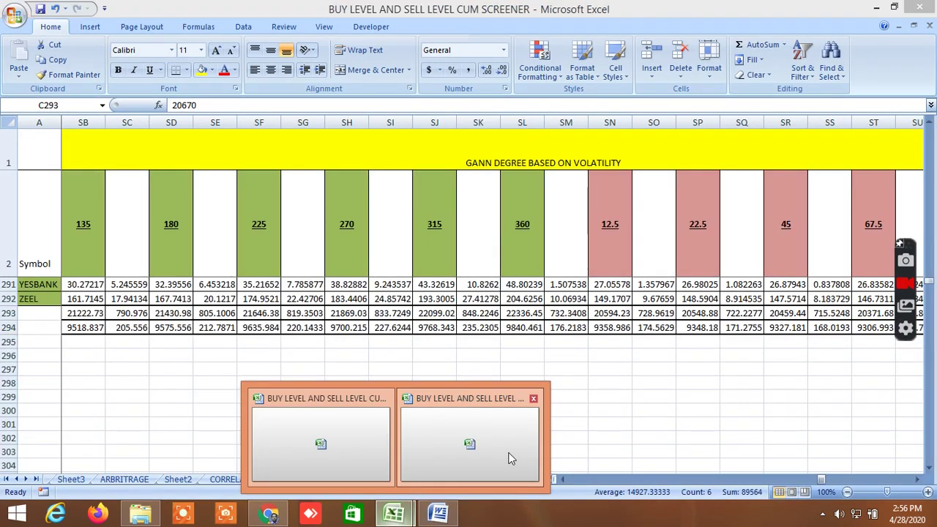
left_click(510, 458)
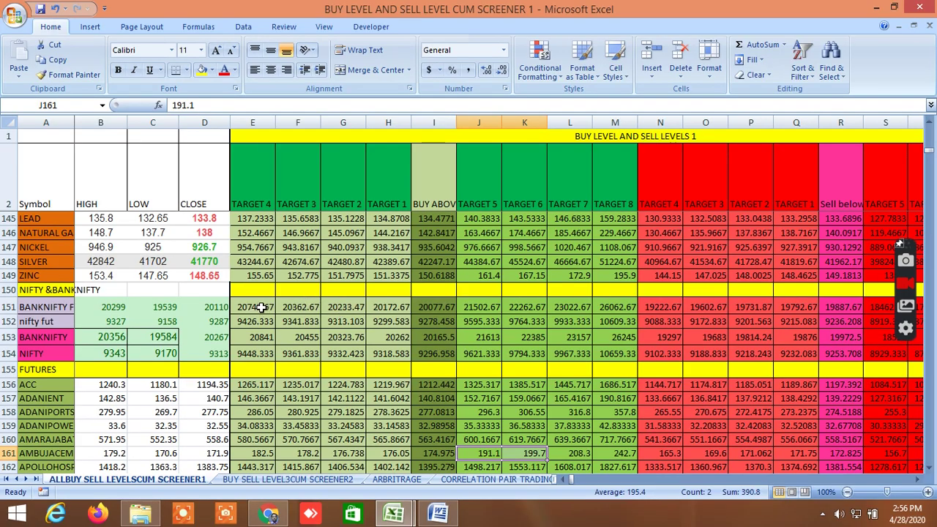
left_click(281, 515)
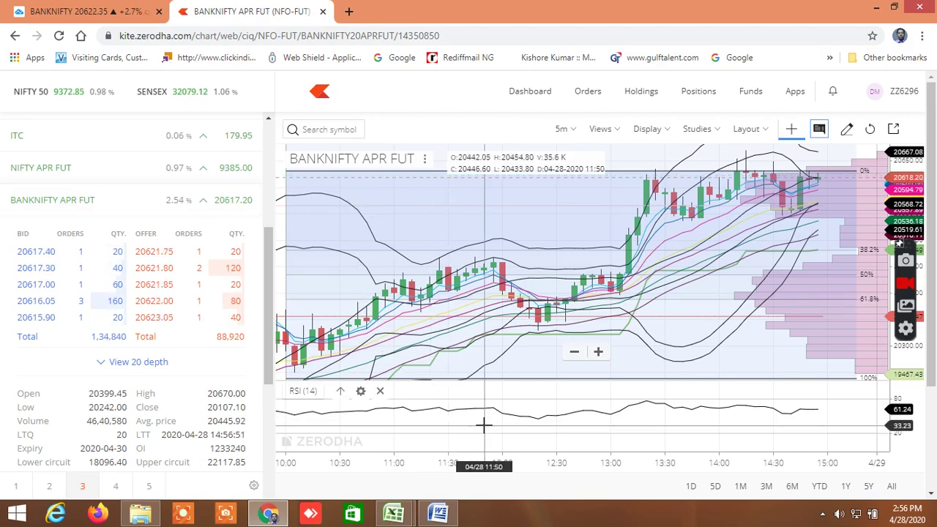
mouse_move(410, 515)
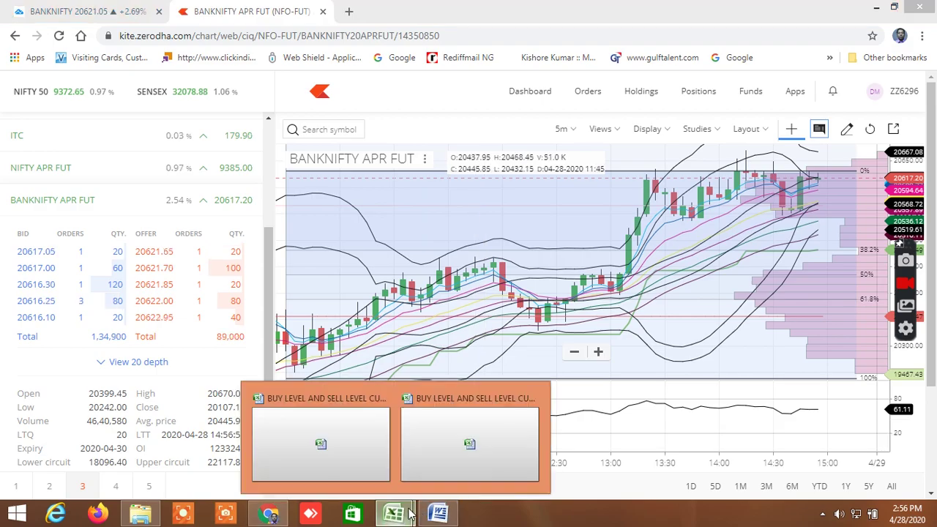
left_click(329, 456)
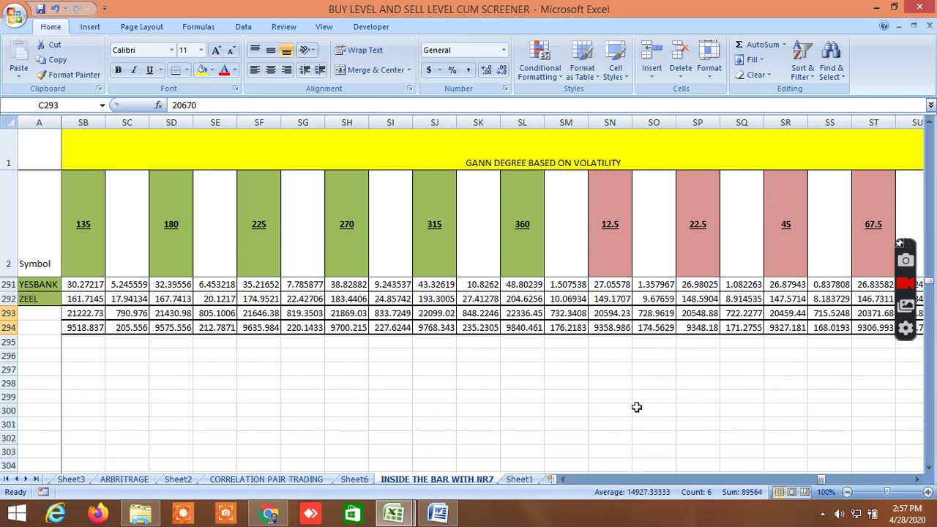
Check the nifty fut levels in BUY LEVEL AND SELL LEVEL CUM SCREENER 1 against the NIFTY APR FUT market depth details in Kite.
mouse_move(394, 512)
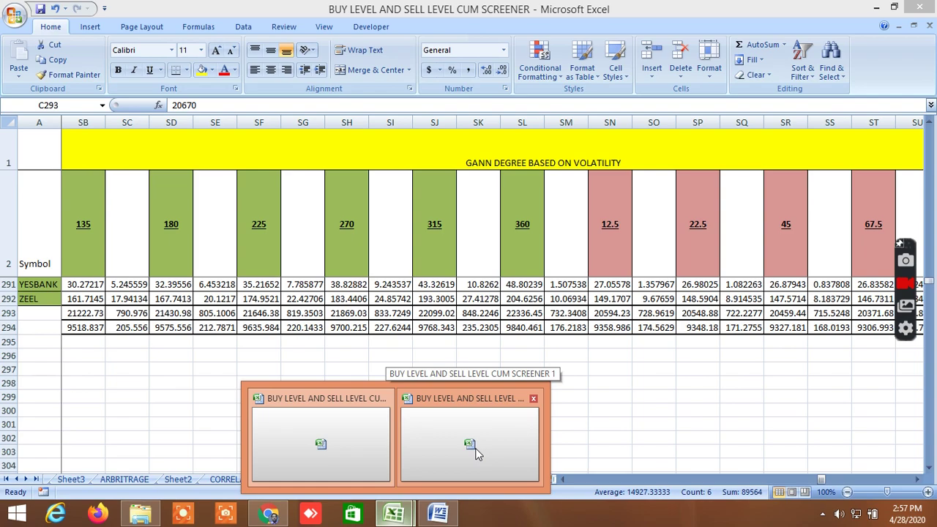
left_click(486, 443)
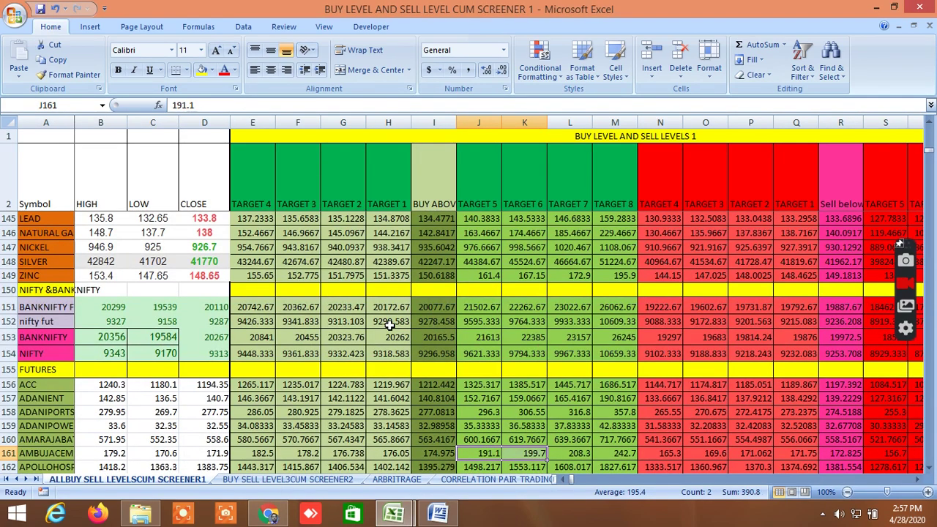
left_click(269, 513)
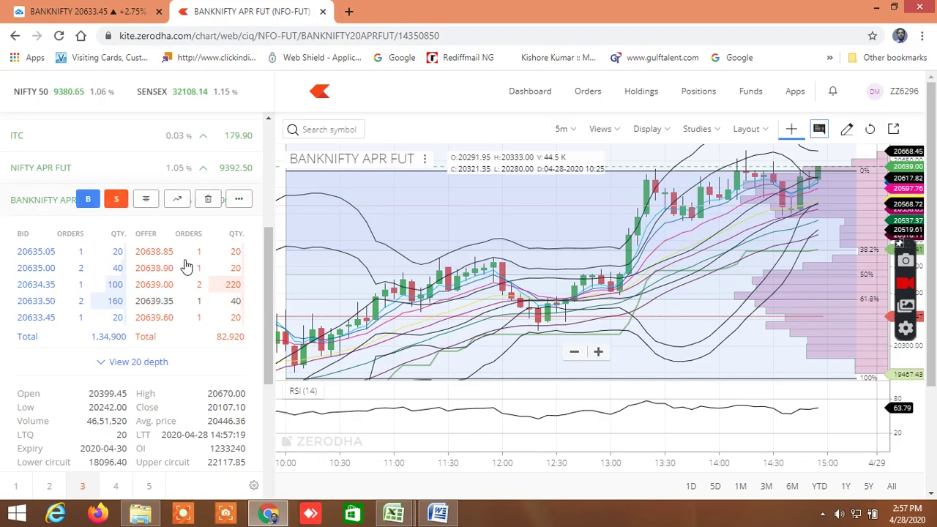
left_click(149, 172)
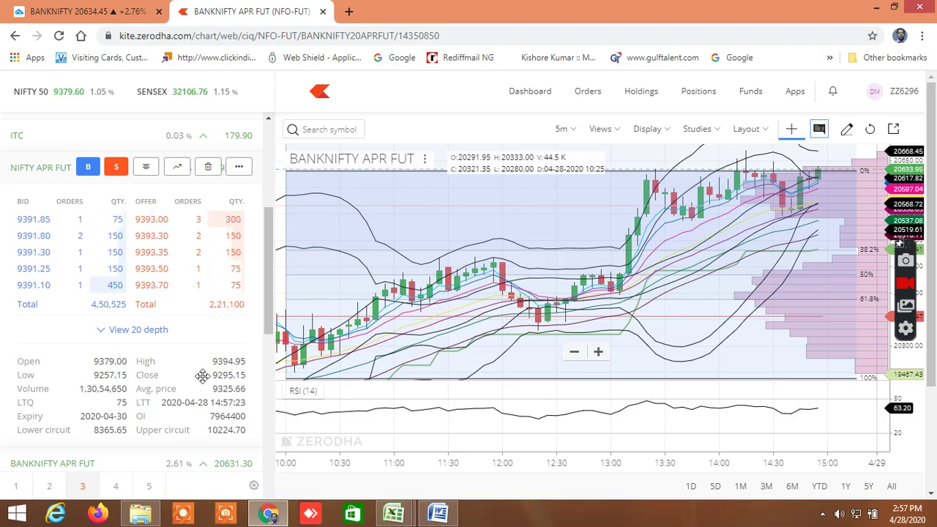
left_click(410, 516)
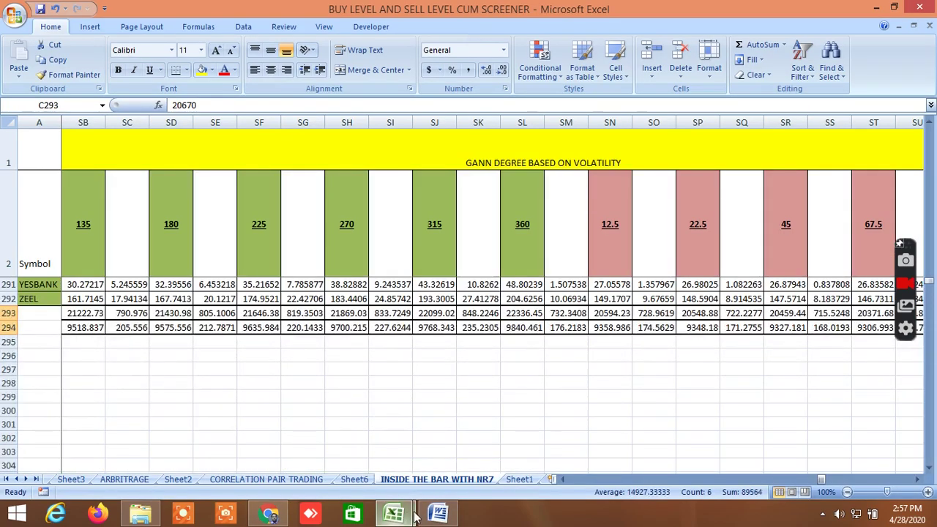
mouse_move(415, 516)
left_click(487, 447)
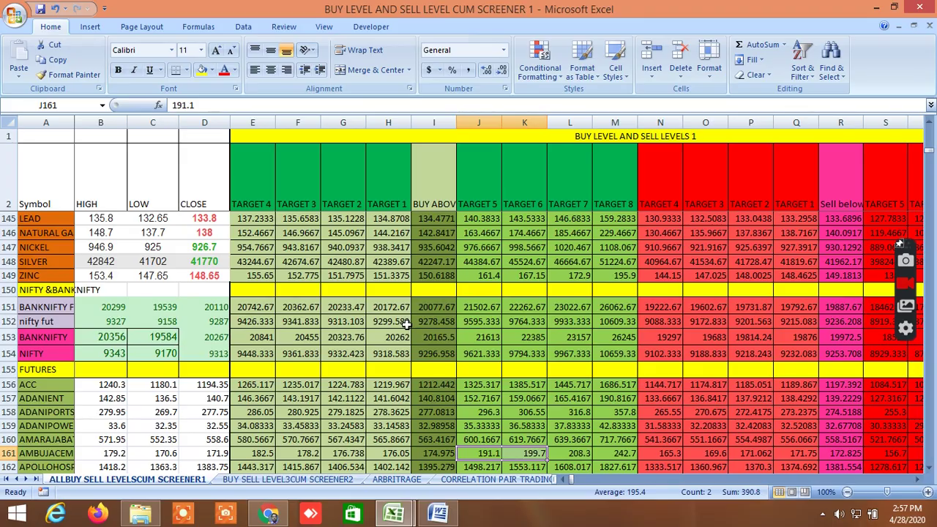
Switch to Kite in Chrome, open the NIFTY APR FUT chart and show the start of the 4/28 session.
left_click(285, 510)
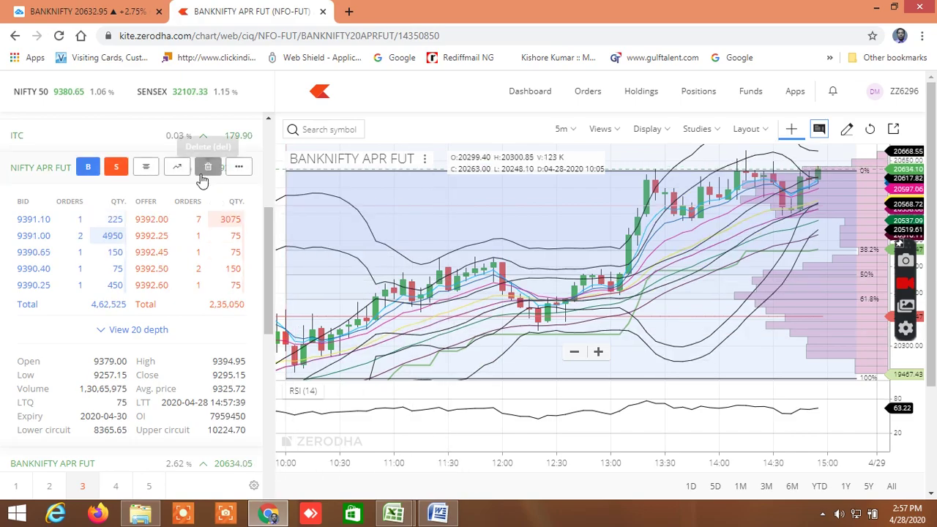
left_click(179, 168)
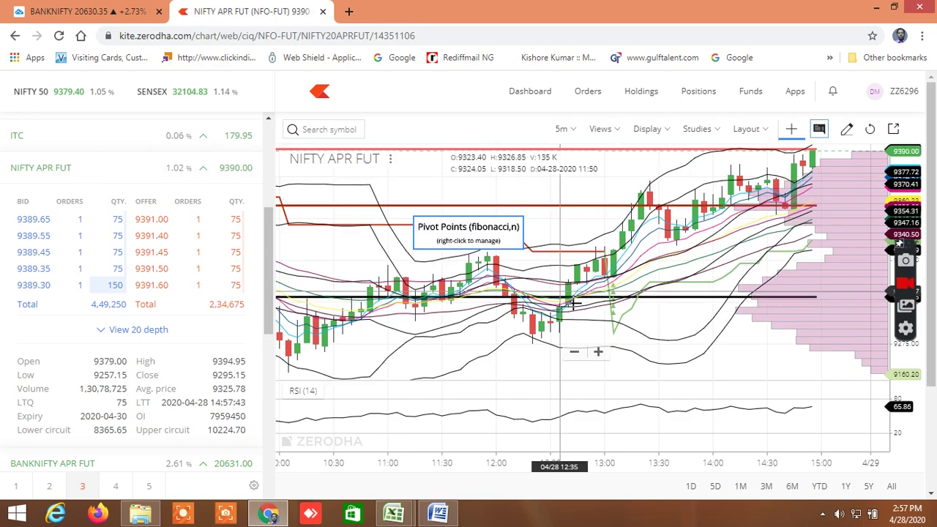
left_click_drag(578, 307, 735, 293)
scroll(439, 242, "left", 5)
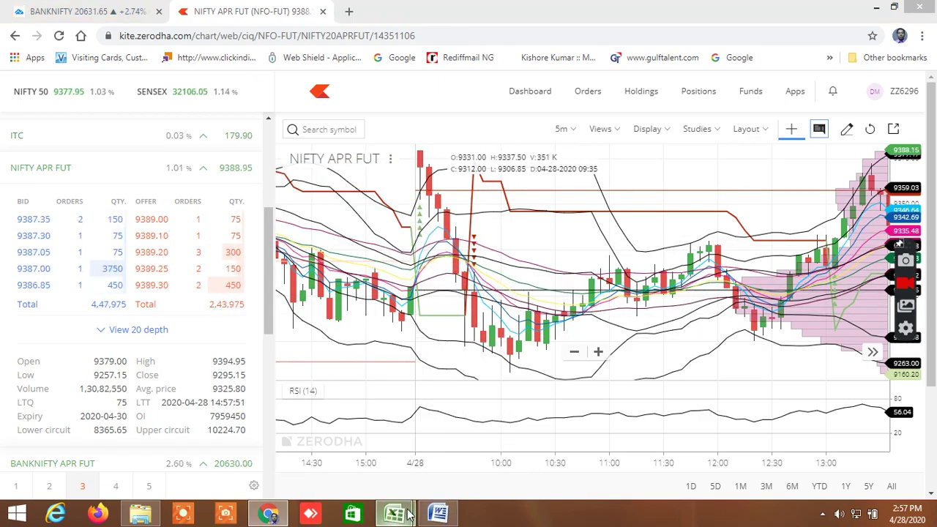
Compare the nifty fut buy above and sell below levels in Excel with the 4/28 moves on the NIFTY APR FUT chart.
mouse_move(399, 514)
left_click(472, 445)
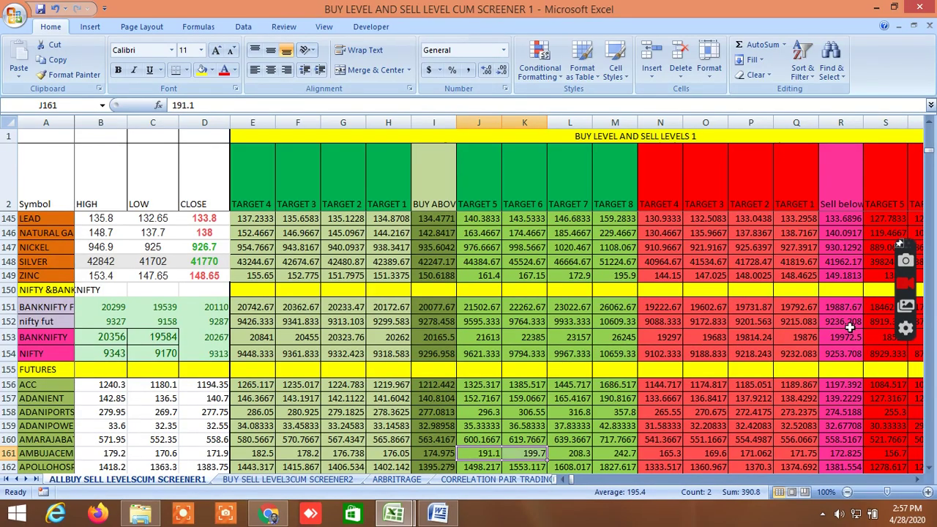
left_click(270, 514)
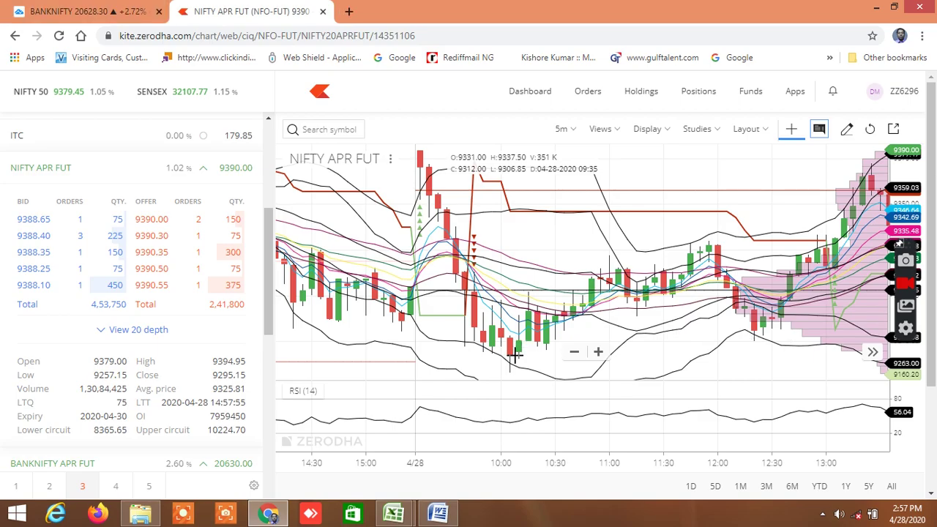
left_click_drag(761, 333, 498, 368)
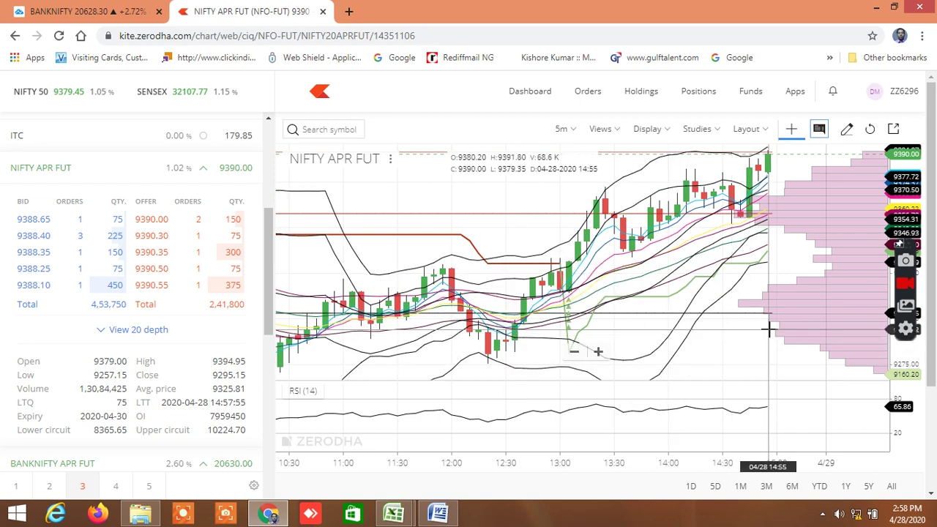
left_click_drag(523, 262, 692, 261)
left_click_drag(431, 249, 474, 249)
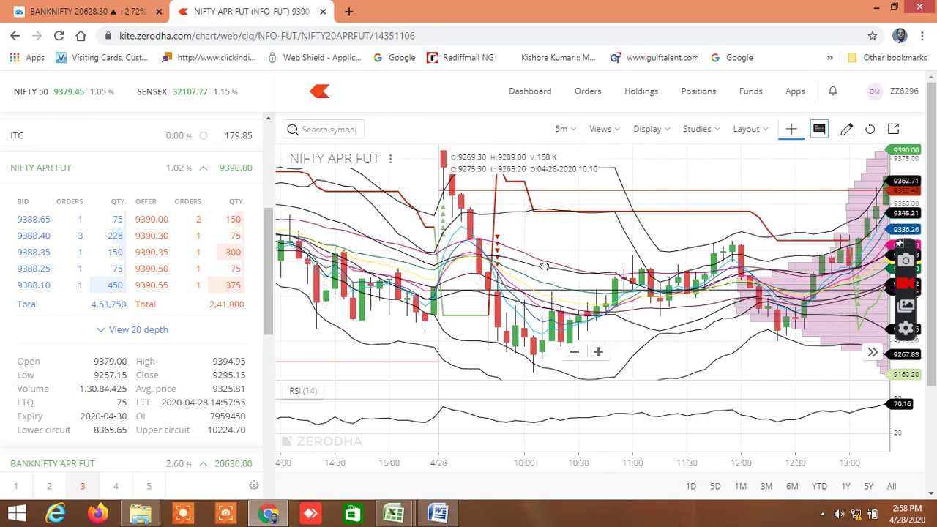
Return to the Excel screener and examine the GANN ANGLES resistance and support columns for the BANKNIFTY and NIFTY rows 151 to 154.
mouse_move(394, 514)
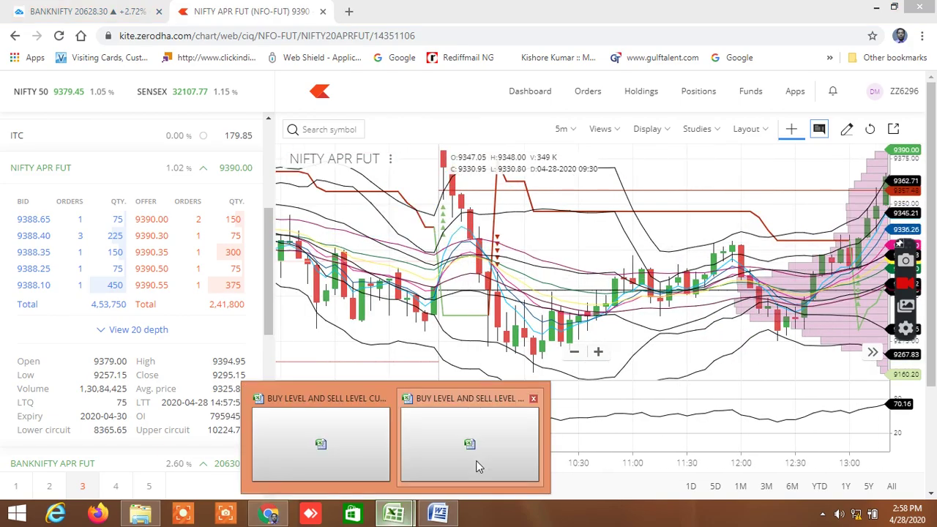
left_click(476, 461)
left_click_drag(570, 479, 655, 492)
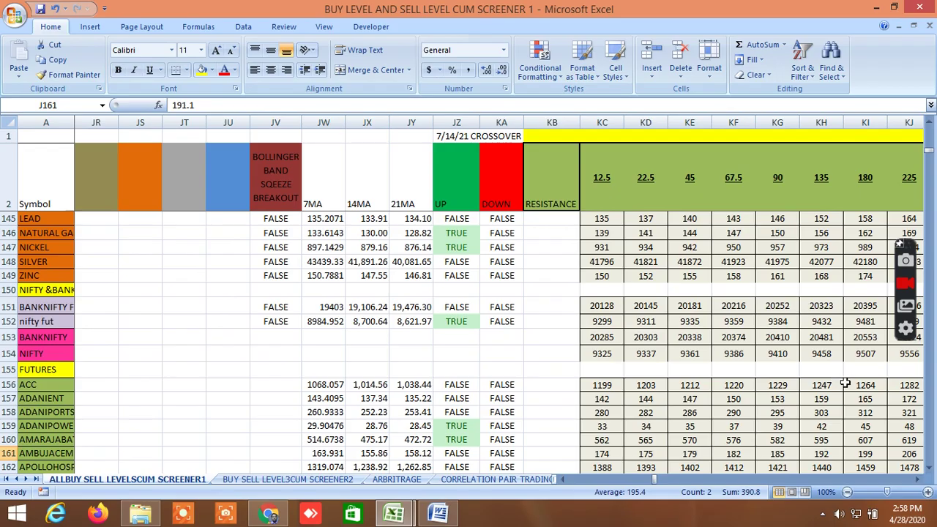
left_click(917, 479)
left_click(917, 479)
left_click(917, 479)
left_click(917, 479)
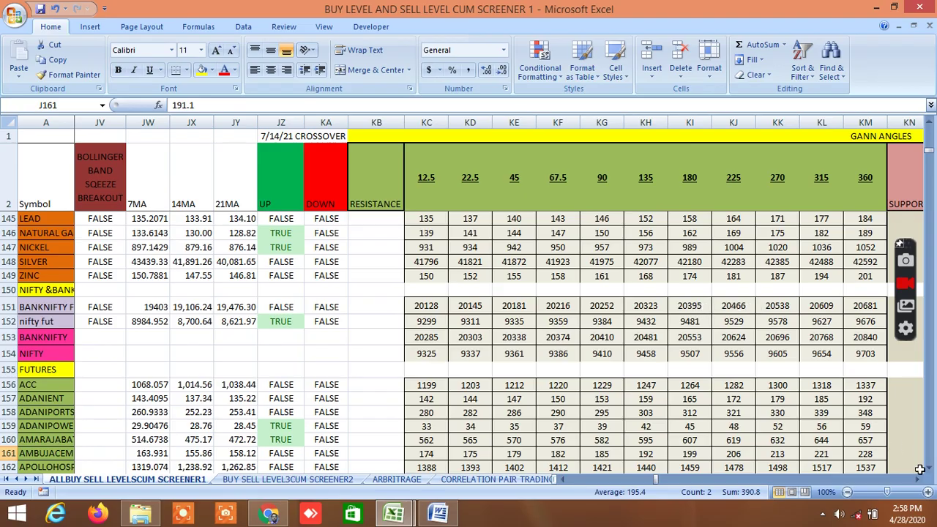
left_click(919, 480)
left_click(919, 479)
left_click(920, 479)
left_click(919, 480)
left_click(919, 480)
left_click(919, 479)
left_click(919, 480)
left_click(919, 480)
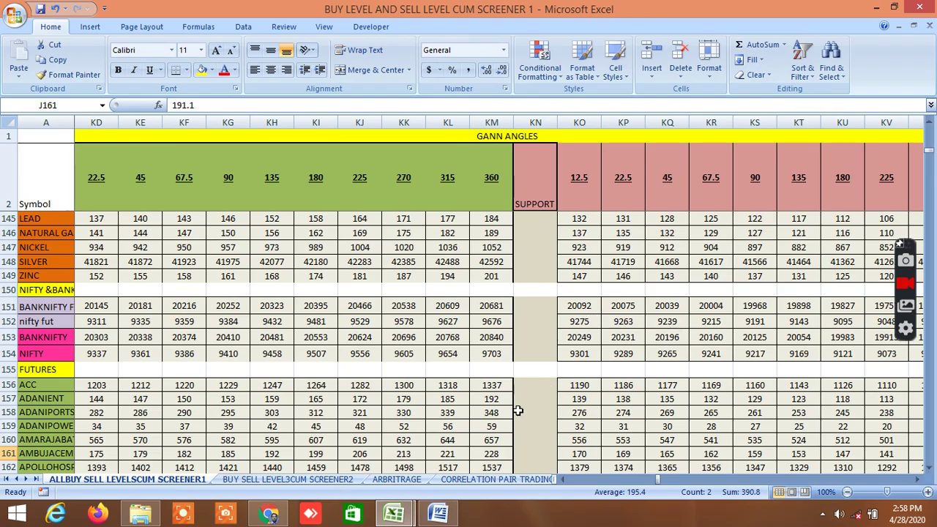
left_click_drag(567, 477, 566, 477)
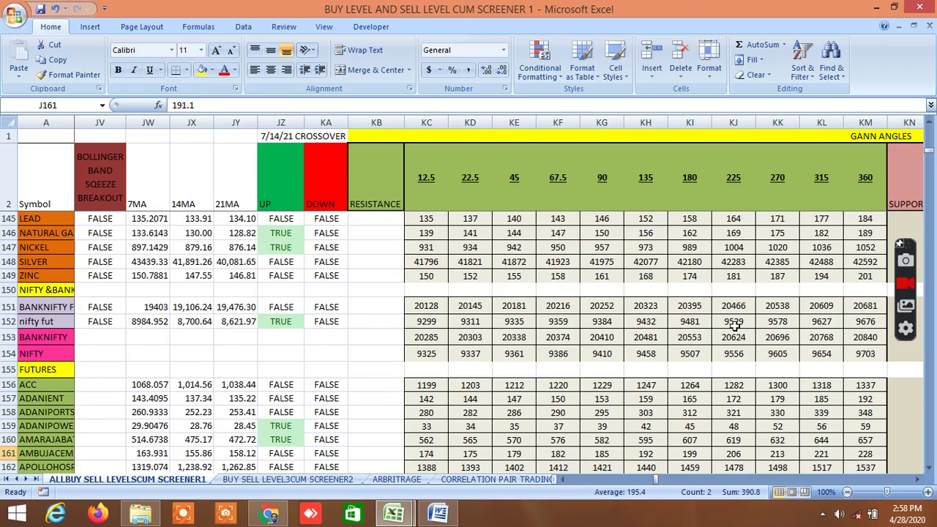
Examine the MURREY'S MATHEMATICAL LEVEL CALCULATION columns in Excel, and compare them with the Kite futures quotes and the latest NIFTY APR FUT candles in Chrome.
left_click_drag(918, 479, 918, 480)
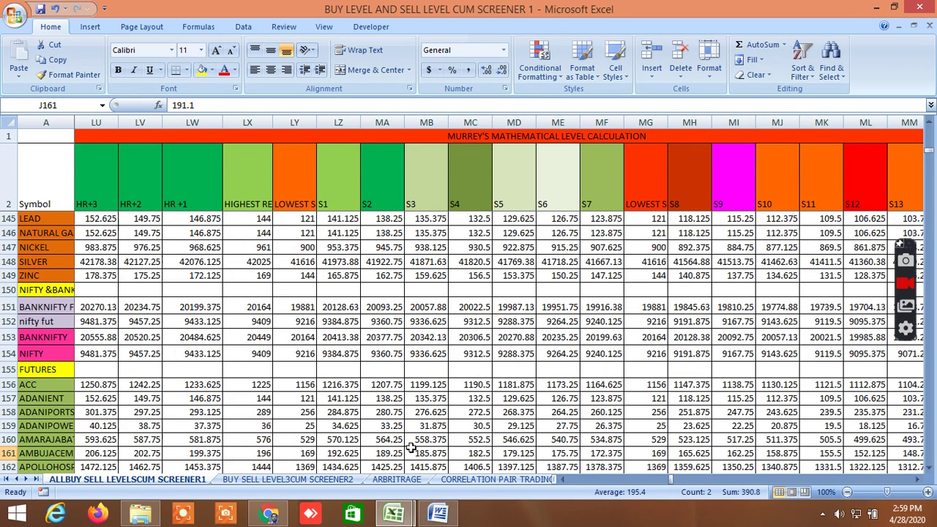
left_click(268, 513)
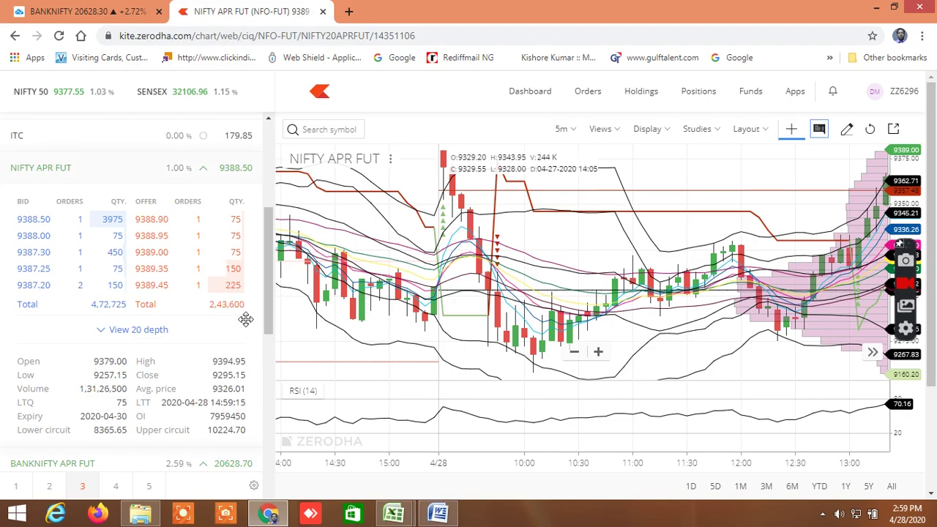
left_click_drag(268, 278, 262, 346)
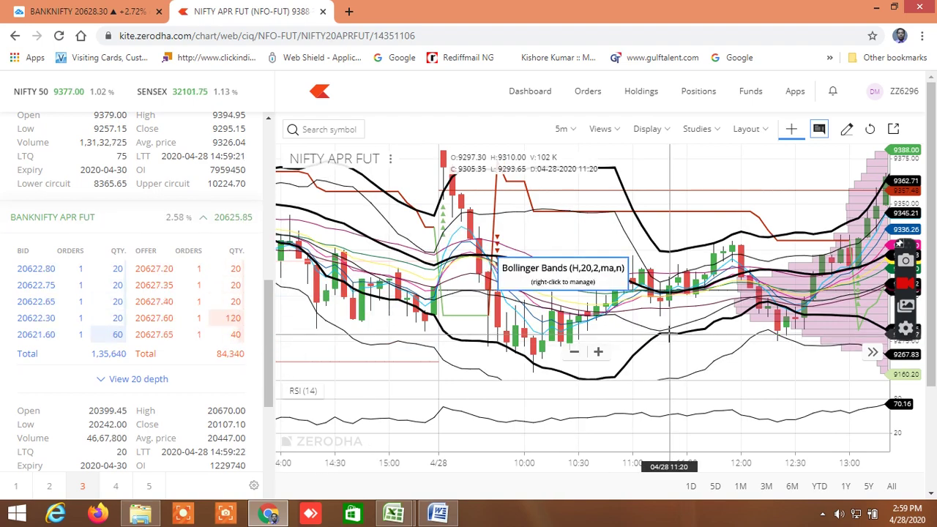
left_click_drag(267, 307, 268, 263)
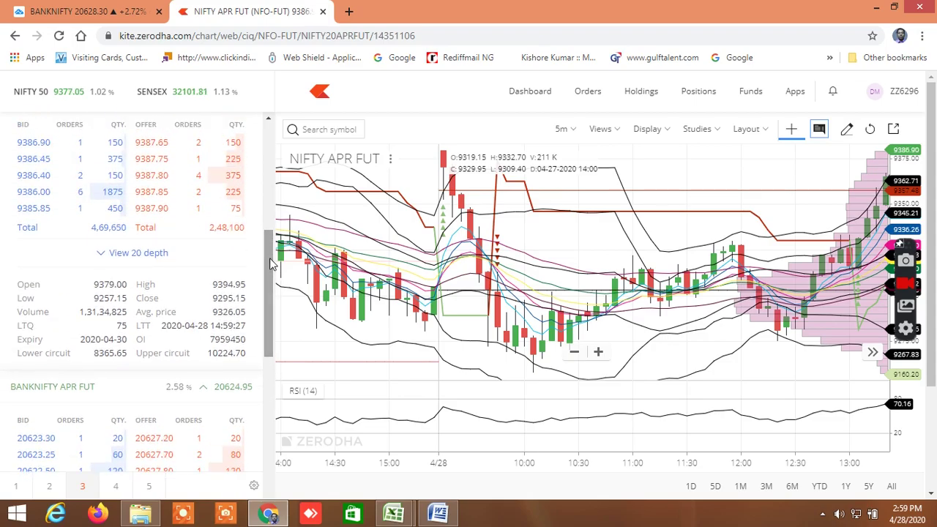
left_click_drag(708, 229, 551, 220)
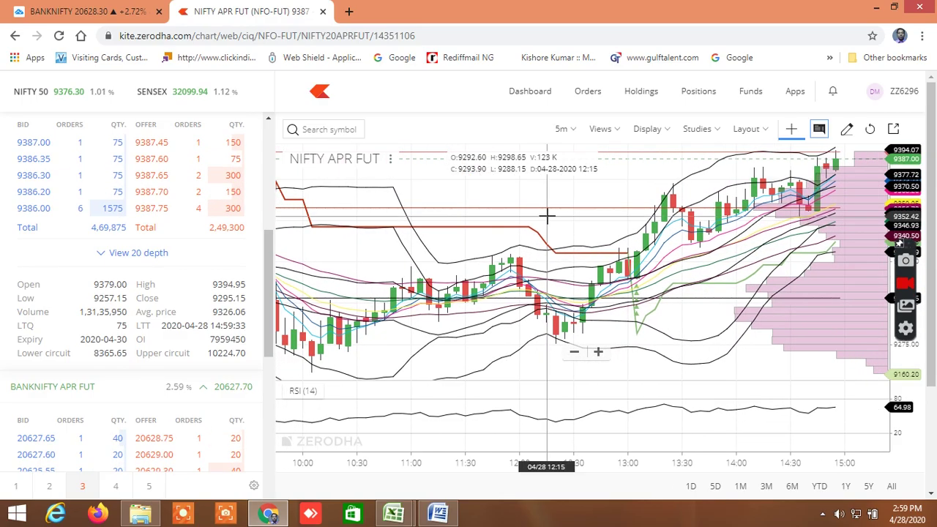
Compare the BANKNIFTY 5-minute chart in TradingView with the NIFTY APR FUT chart and the BANKNIFTY APR FUT market depth in Kite.
left_click(124, 15)
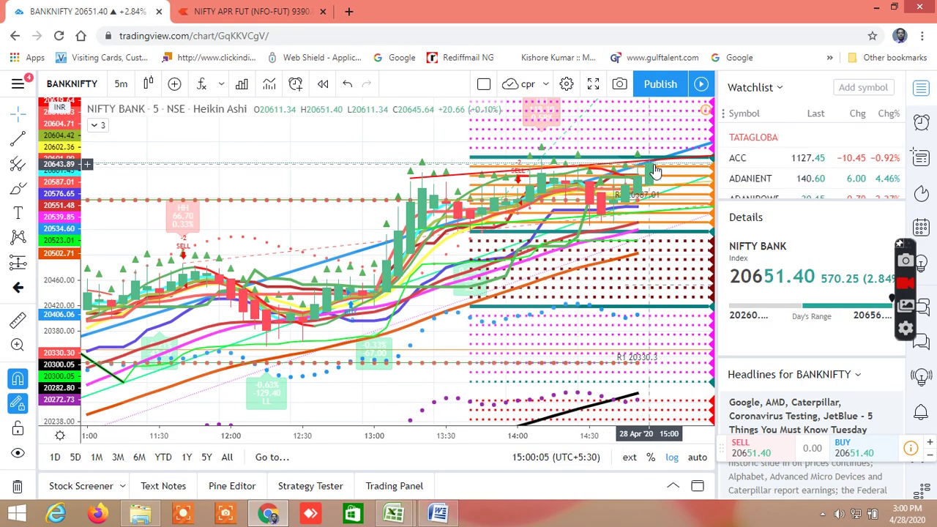
left_click(271, 13)
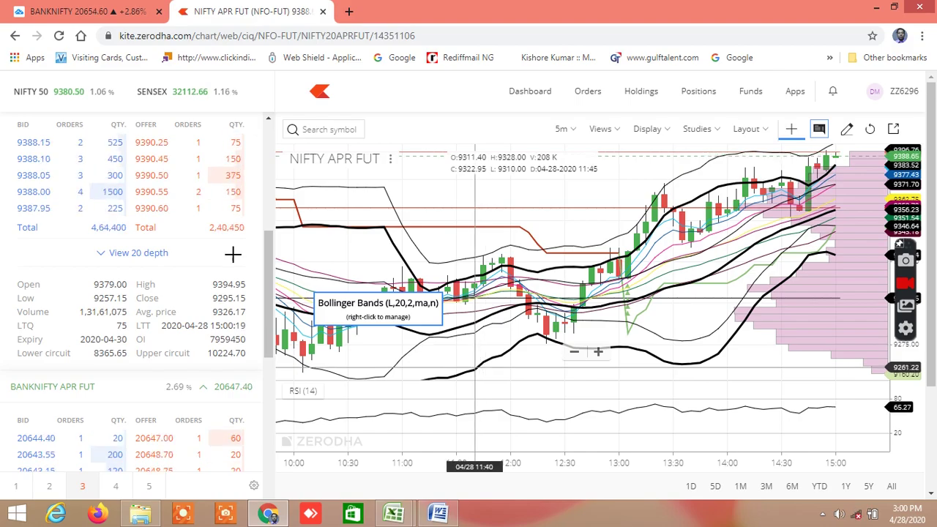
left_click(120, 17)
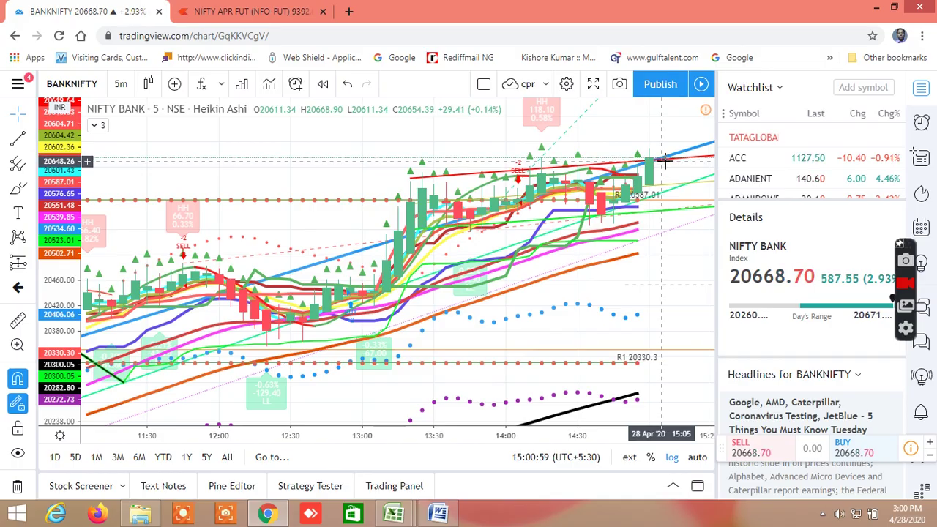
left_click(268, 12)
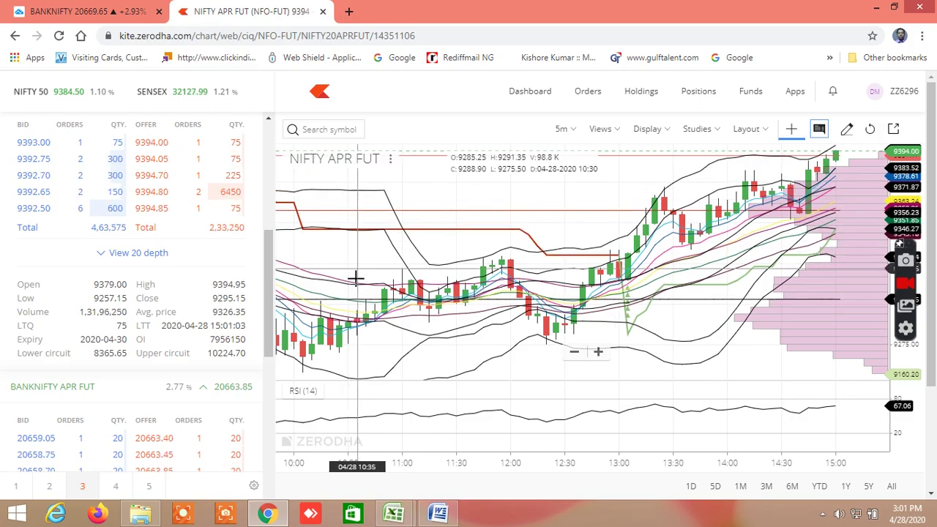
left_click_drag(269, 340, 265, 376)
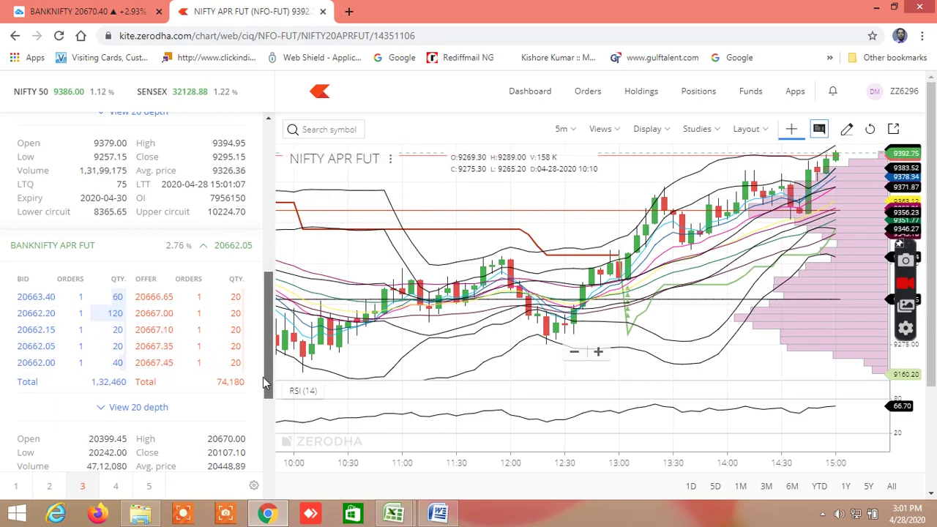
Open the ALLBUY SELL LEVELSCUM SCREENER1 sheet in the BUY LEVEL AND SELL LEVEL CUM SCREENER workbook and examine the Murrey levels for BANKNIFTY and NIFTY.
mouse_move(393, 512)
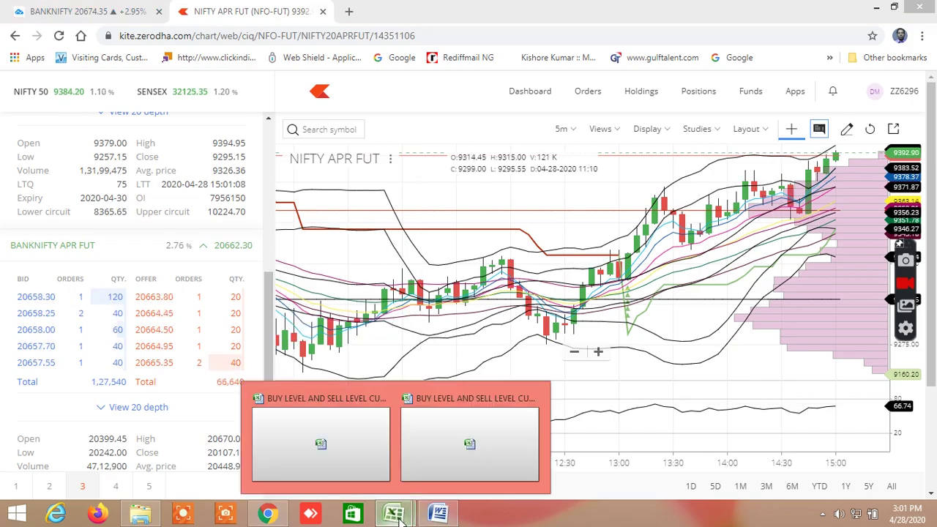
left_click(330, 448)
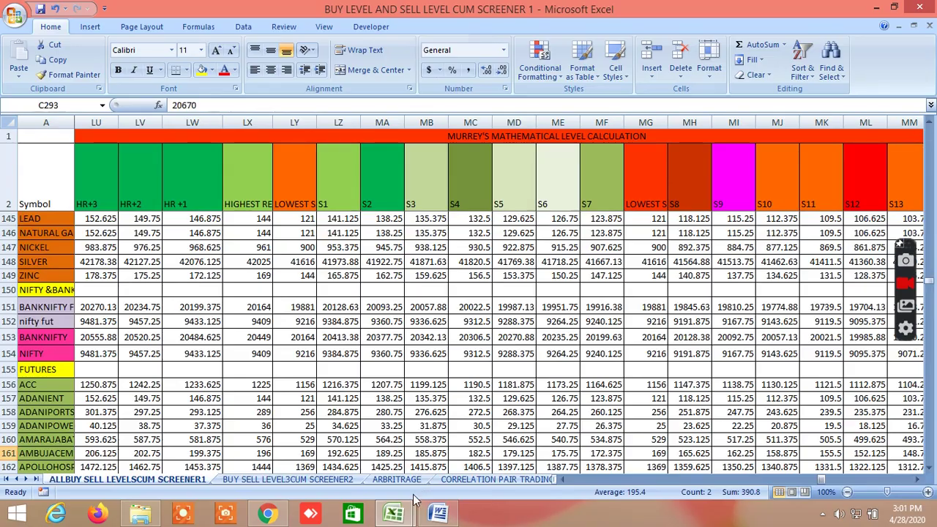
mouse_move(394, 513)
left_click(319, 454)
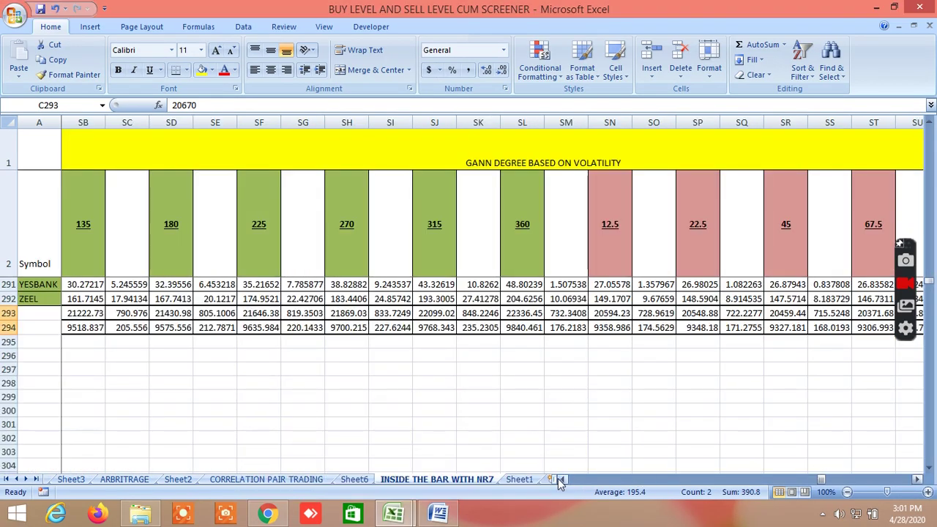
left_click(16, 478)
left_click(16, 479)
left_click(16, 479)
left_click(139, 481)
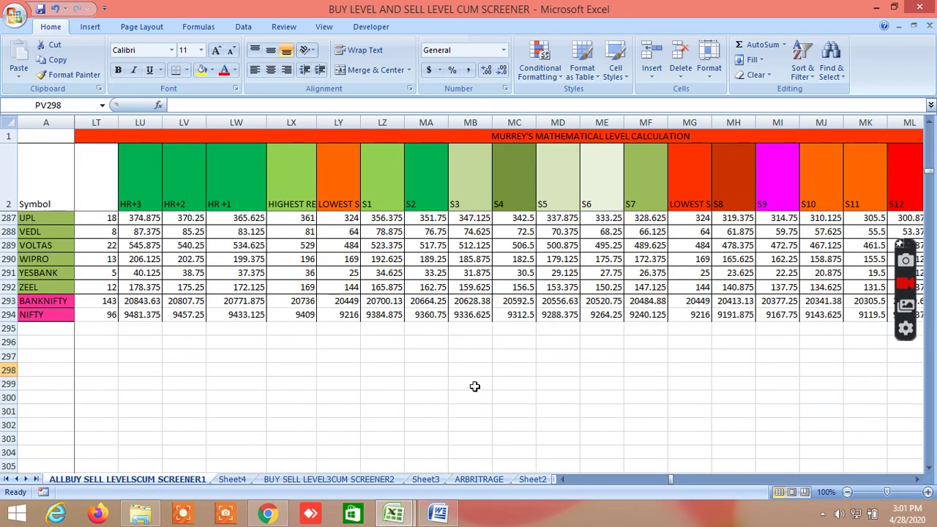
left_click(563, 479)
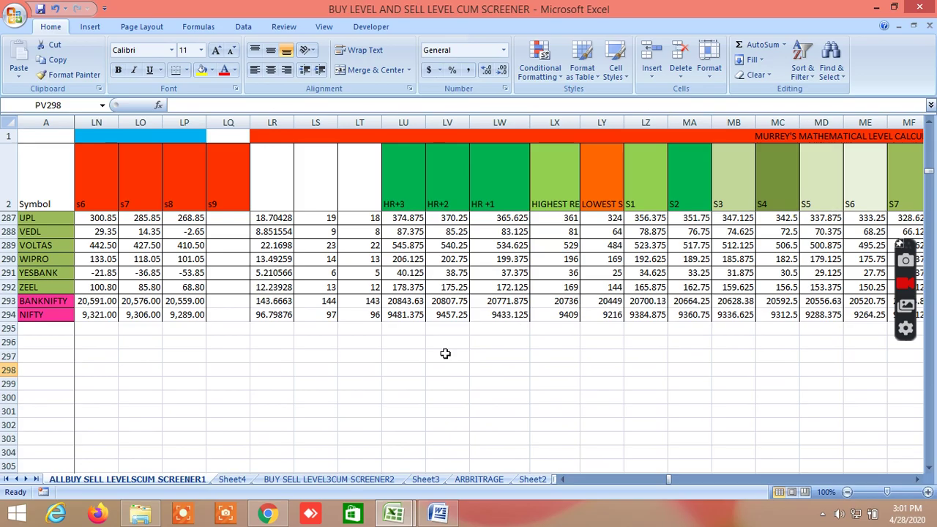
Switch to Chrome, open the BANKNIFTY APR FUT chart in Kite, and compare it with the BANKNIFTY 5-minute chart in TradingView.
left_click(268, 514)
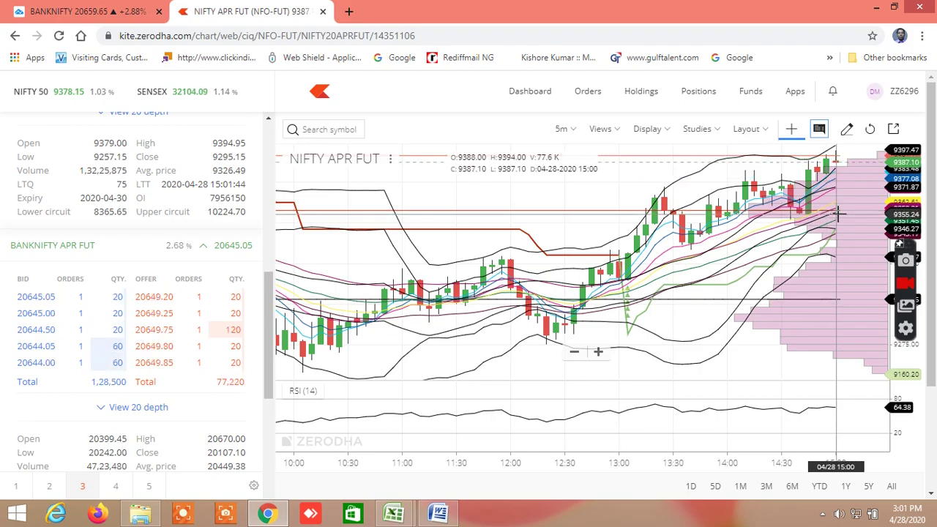
mouse_move(182, 251)
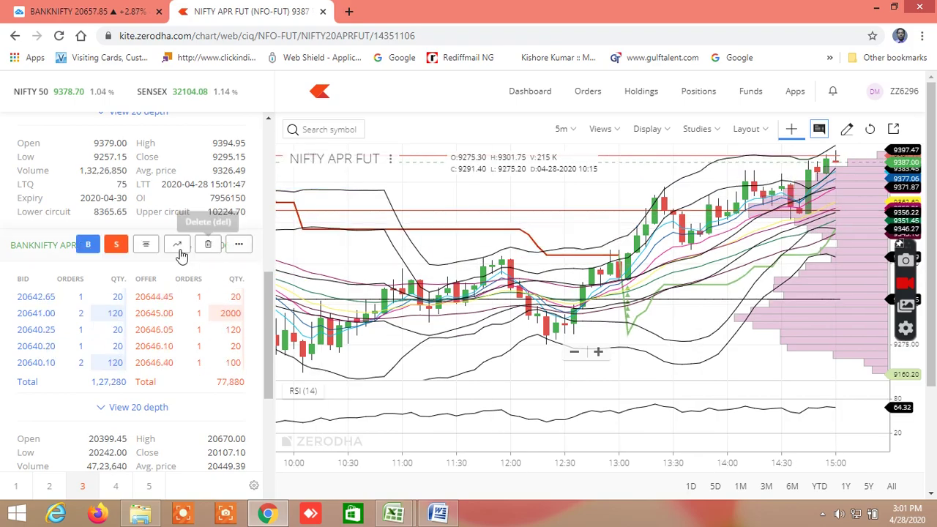
left_click(178, 248)
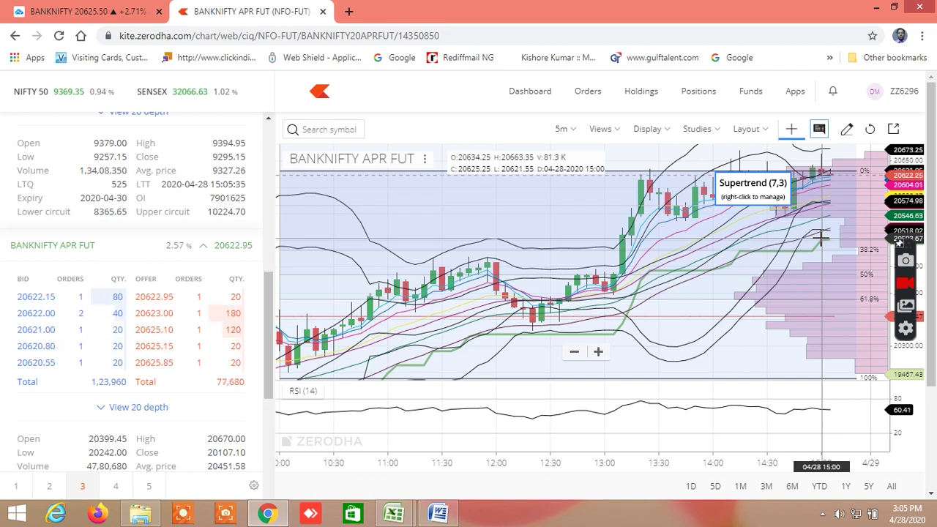
left_click(102, 15)
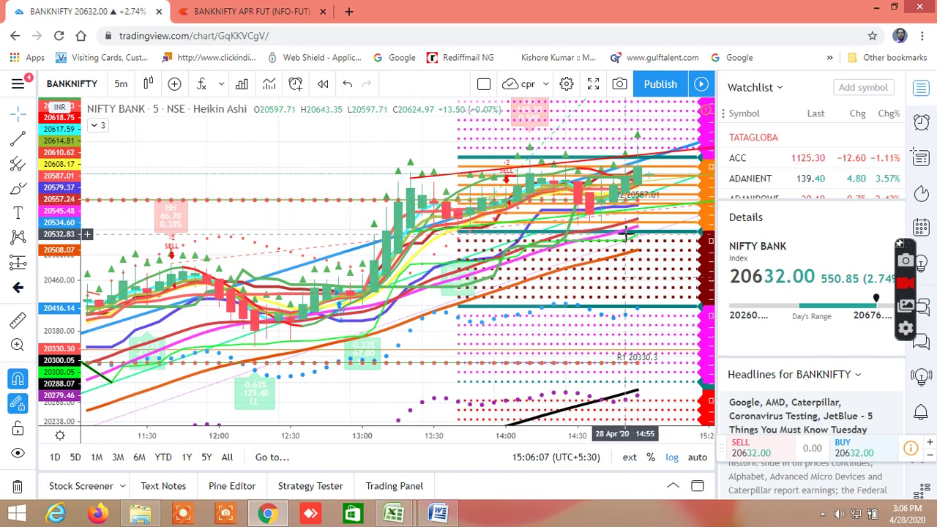
left_click(266, 15)
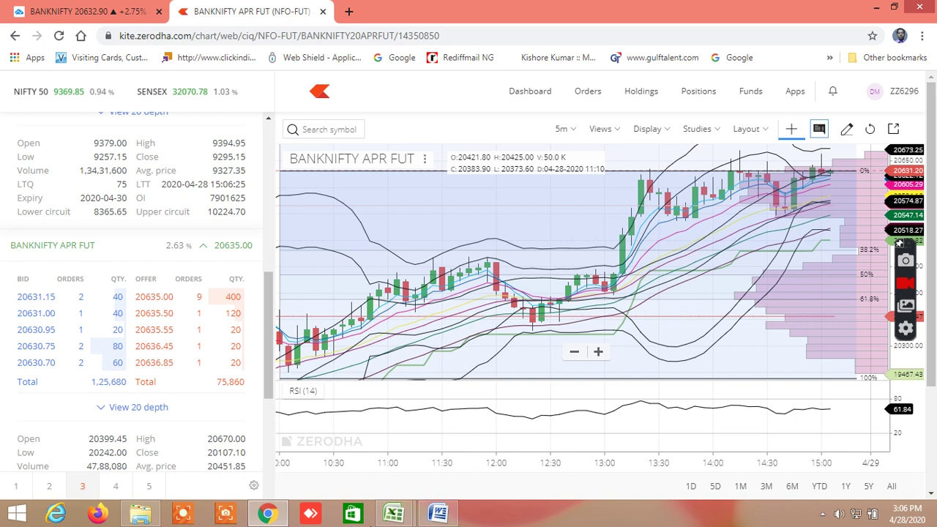
Return to the SCREENER 1 workbook in Excel and examine the 360 DEGREE PRICE ANALYSIS first-cycle columns on the ALLBUY SELL LEVELSCUM SCREENER1 sheet.
mouse_move(394, 513)
left_click(491, 447)
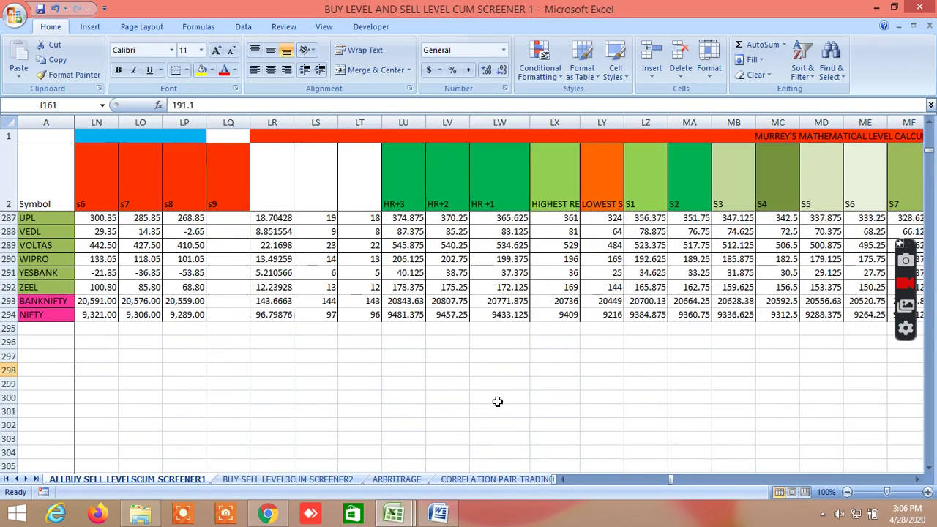
key("shift+Down")
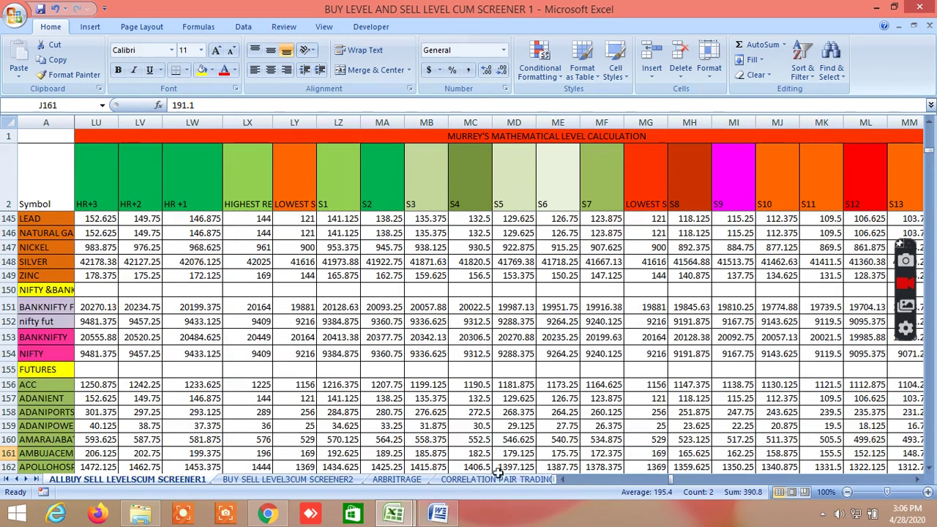
left_click(524, 478)
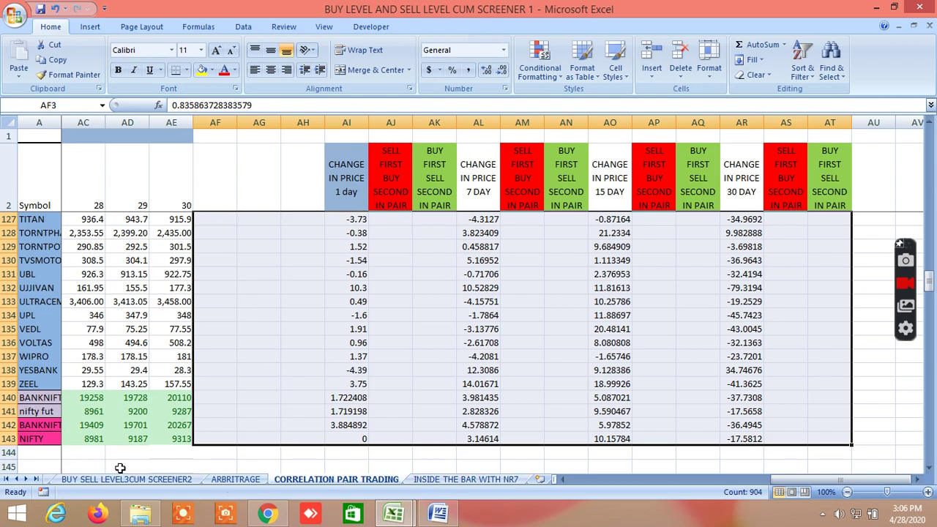
left_click(50, 480)
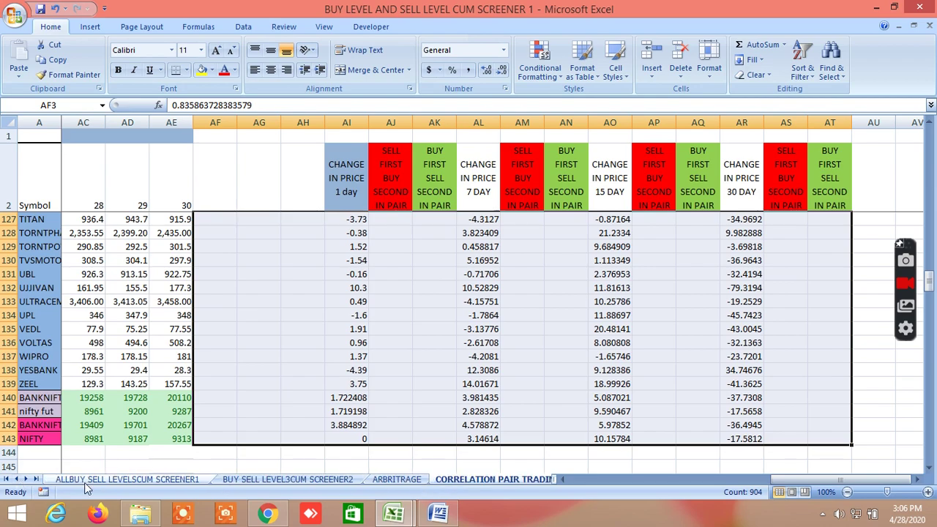
left_click_drag(673, 481, 698, 491)
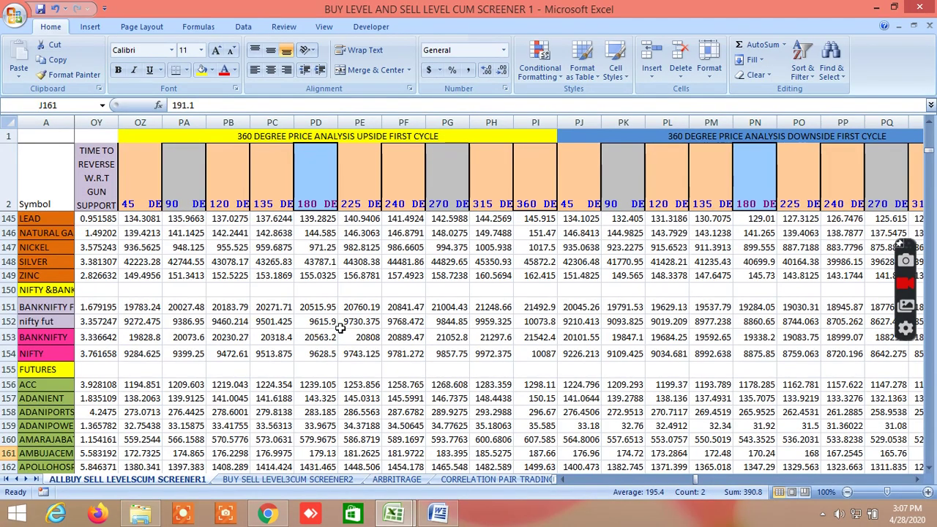
Open the INSIDE THE BAR WITH NR7 sheet, check the BANKNIFTY APR FUT chart in Chrome, and return to the sheet's ELLIOT WAVE TIME columns.
left_click(505, 480)
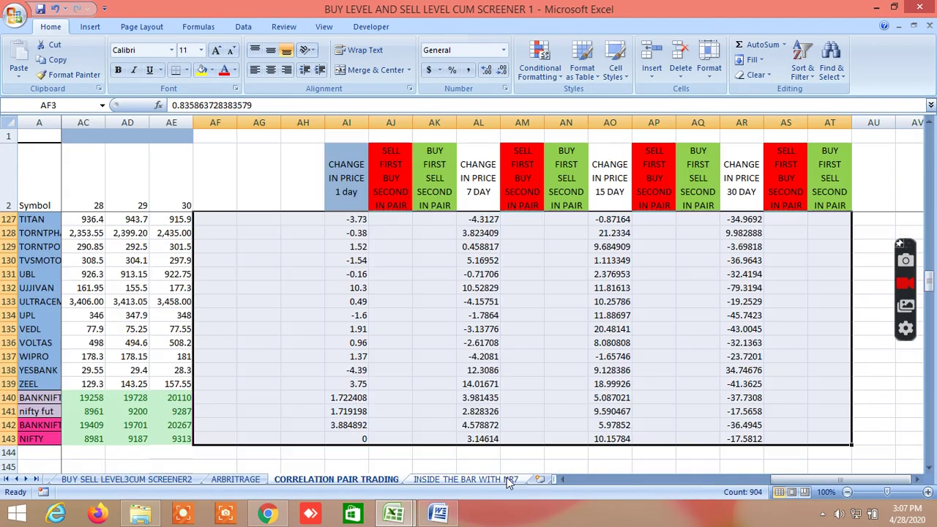
left_click(504, 481)
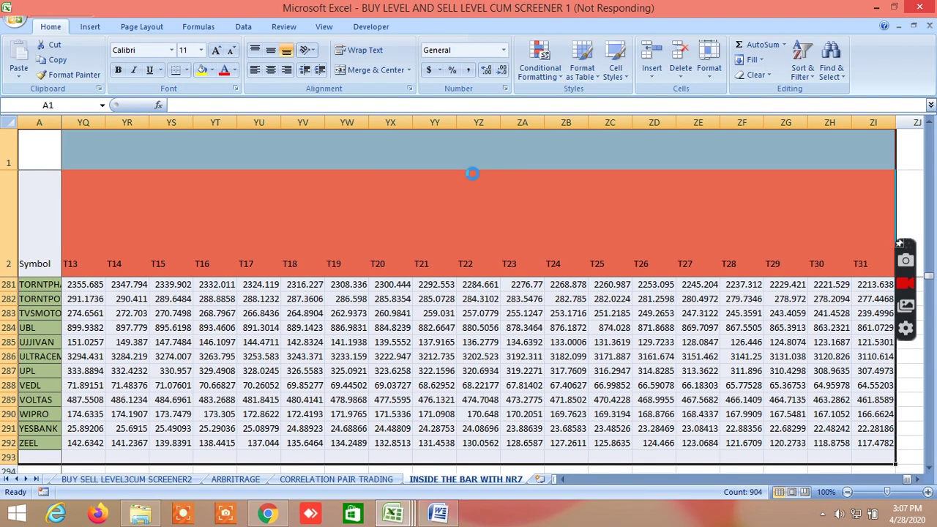
left_click(268, 513)
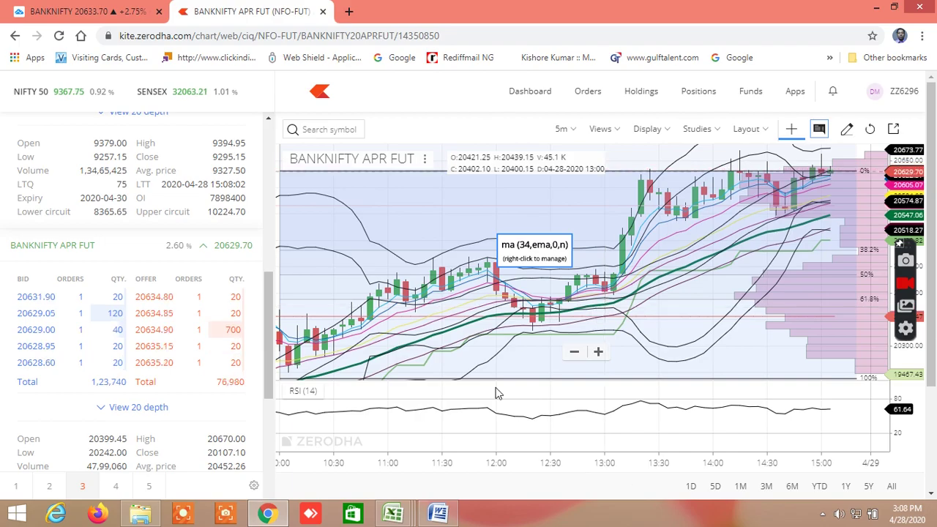
mouse_move(393, 512)
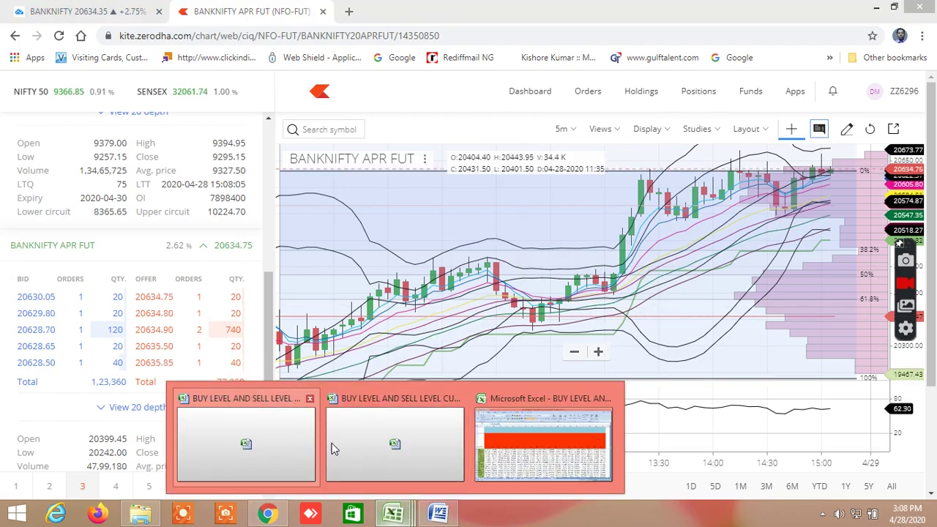
left_click(415, 449)
left_click(455, 219)
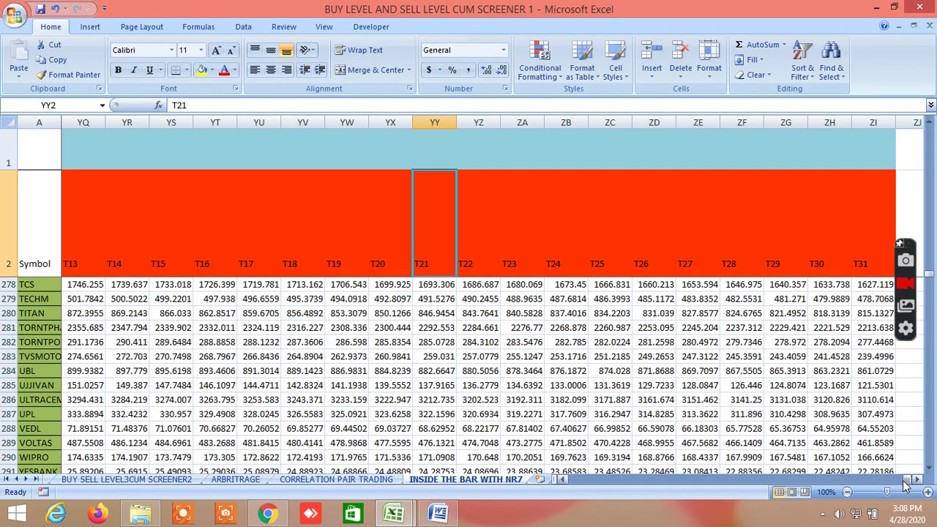
left_click_drag(907, 480, 857, 495)
left_click(862, 492)
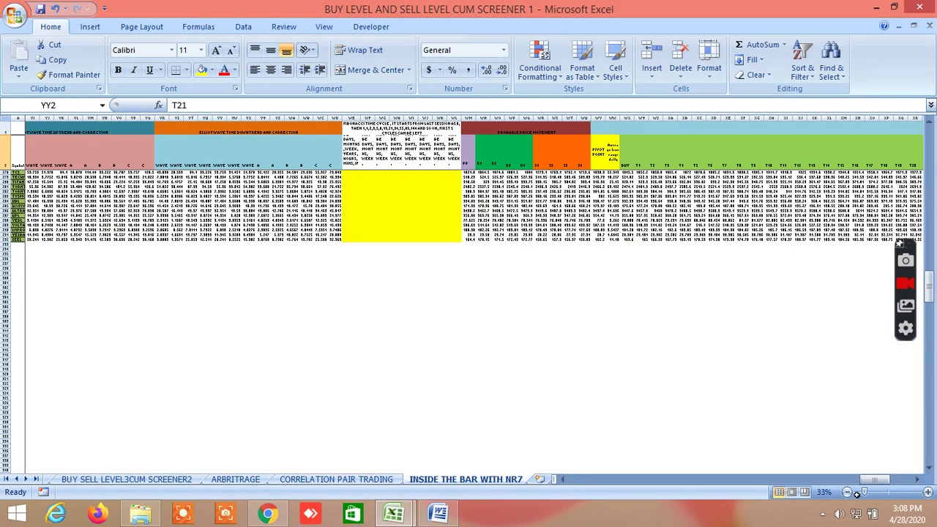
left_click(928, 493)
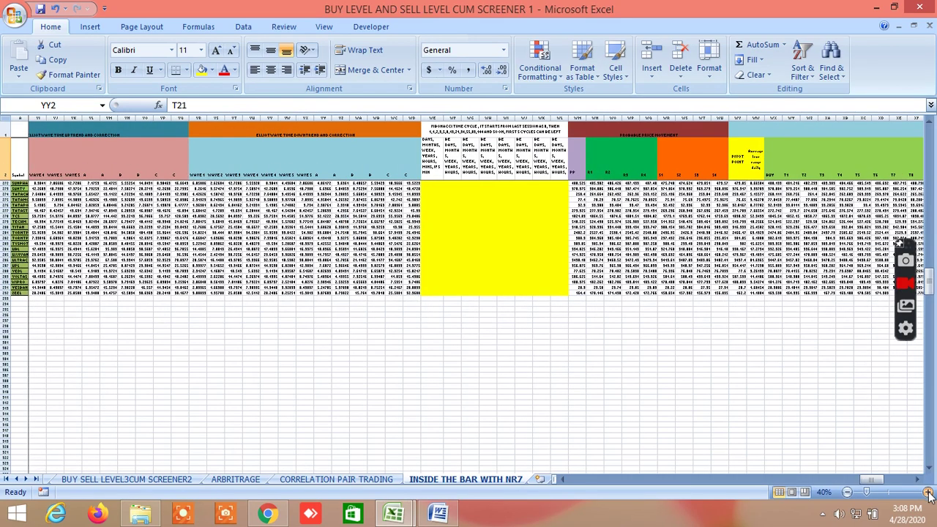
left_click(928, 493)
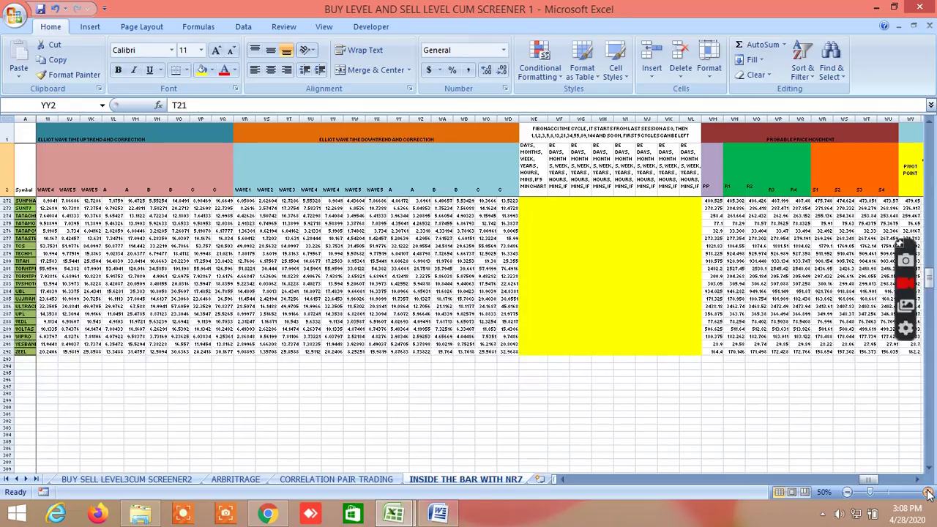
left_click(872, 494)
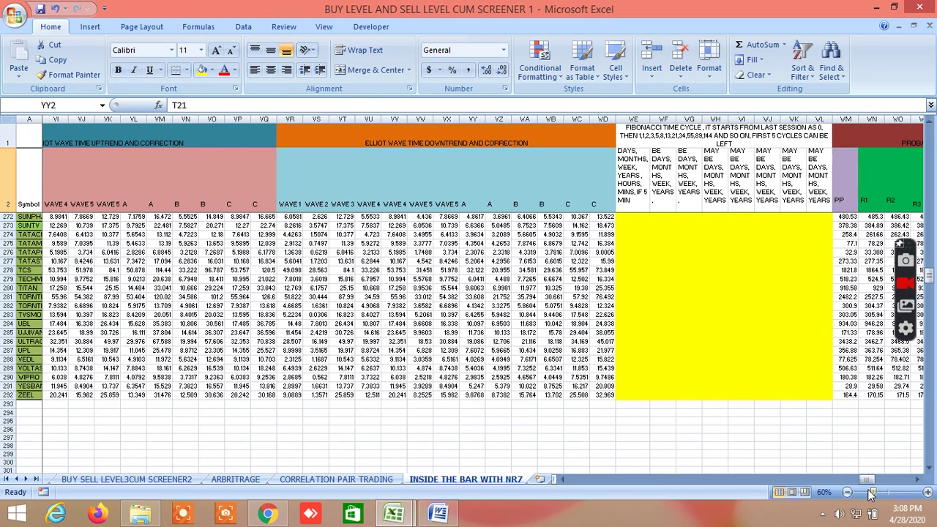
left_click(928, 494)
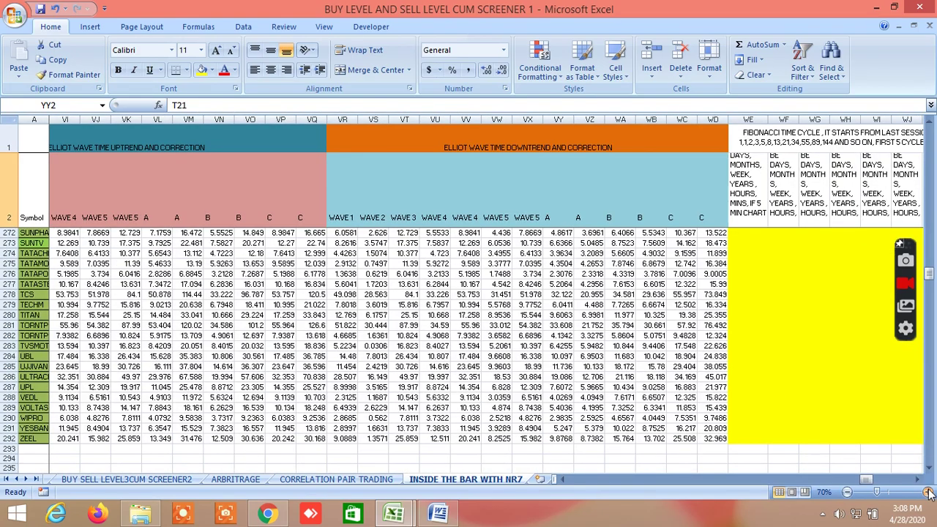
left_click(927, 494)
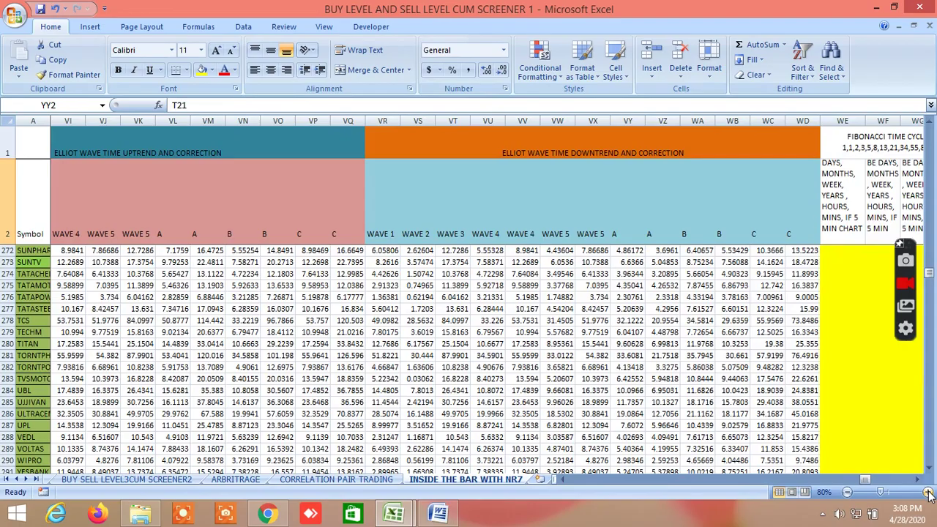
left_click(927, 494)
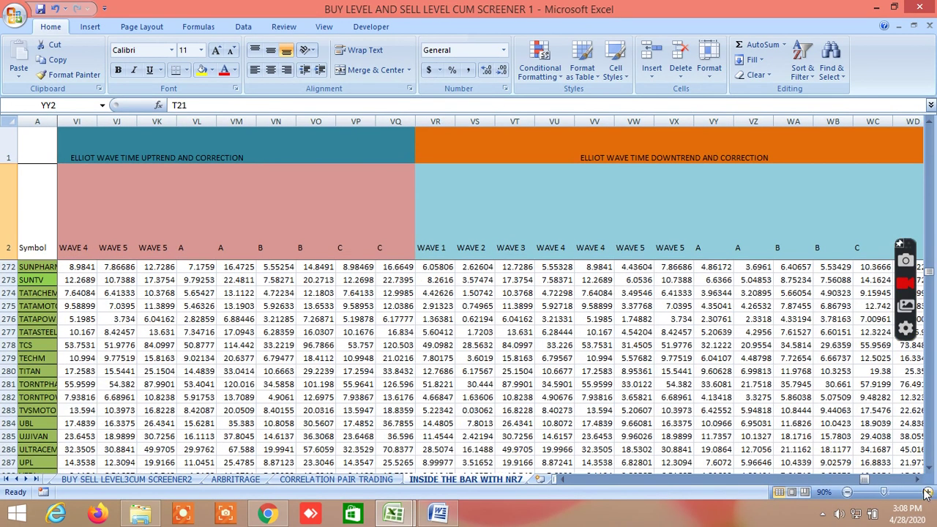
left_click(927, 494)
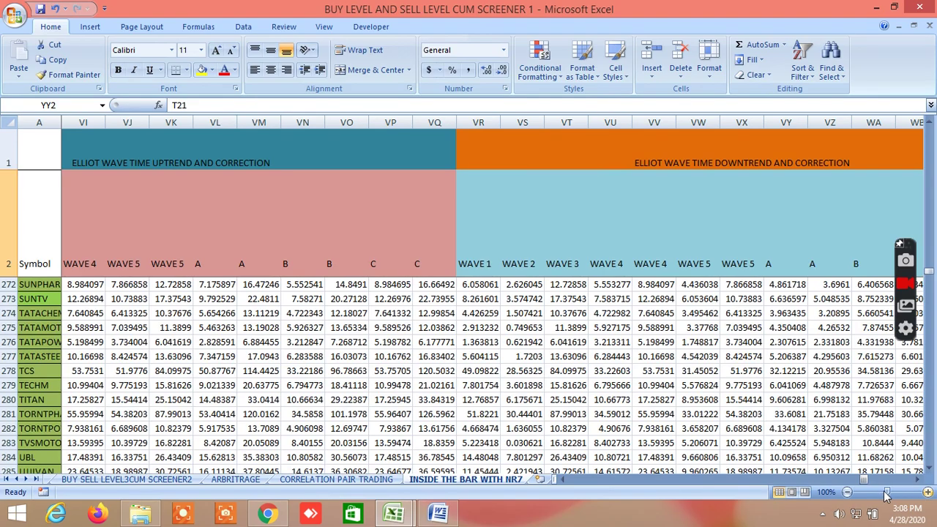
Examine the ELLIOT WAVE TIME UPTREND AND CORRECTION columns and the wave price columns before them for the commodity rows.
scroll(699, 464, "down", 1)
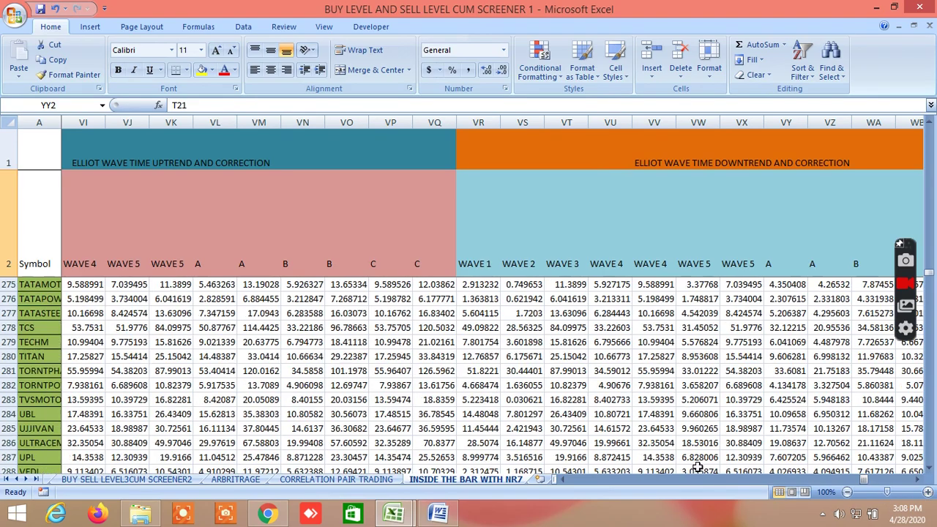
left_click(389, 214)
scroll(576, 323, "up", 9)
scroll(421, 395, "up", 13)
scroll(361, 376, "up", 17)
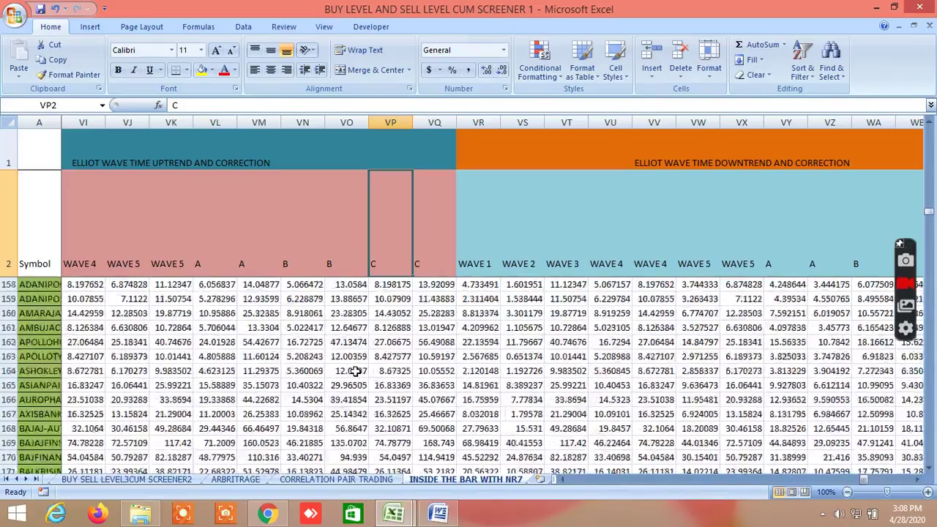
scroll(355, 371, "up", 7)
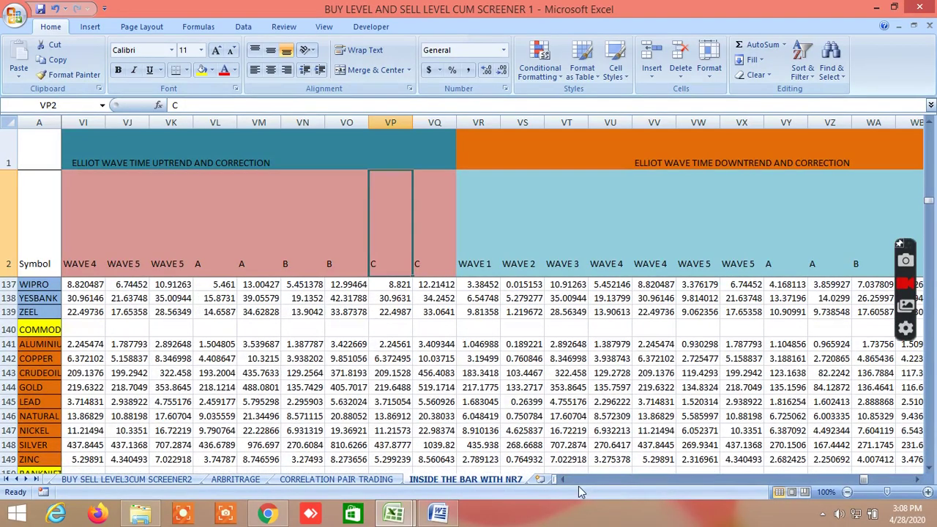
left_click(564, 481)
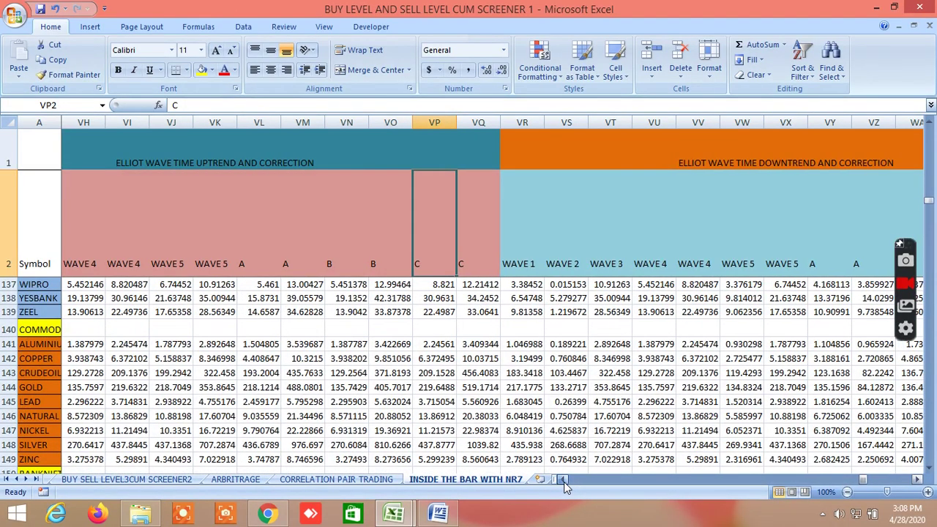
left_click_drag(563, 481, 564, 485)
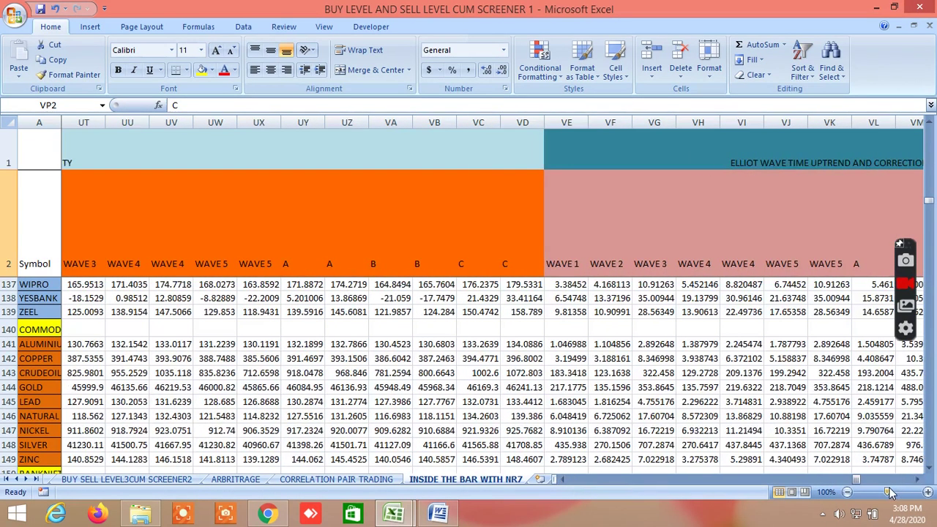
Examine the degree columns from 12.5 to 135 for the BANKNIFTY and NIFTY rows 151 to 154.
left_click_drag(858, 482, 827, 486)
scroll(597, 417, "down", 1)
scroll(596, 418, "down", 2)
left_click_drag(827, 484, 812, 486)
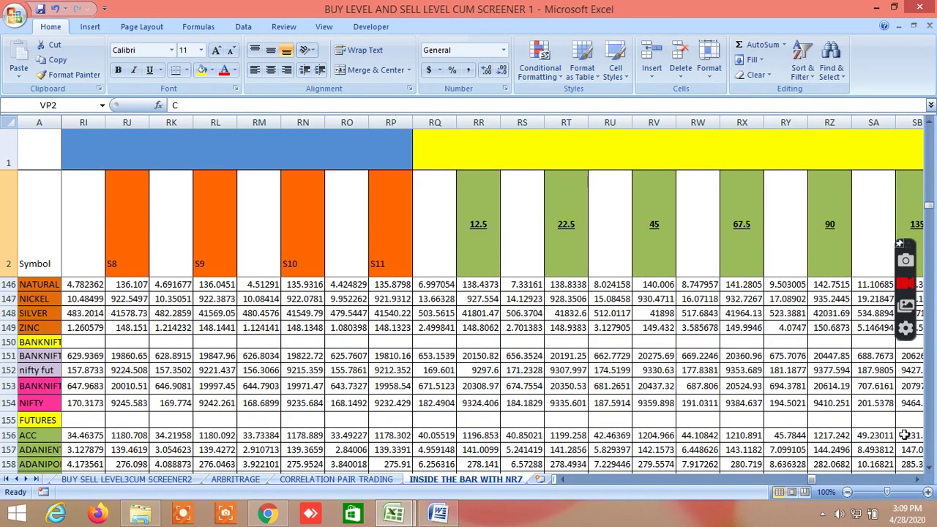
left_click(918, 479)
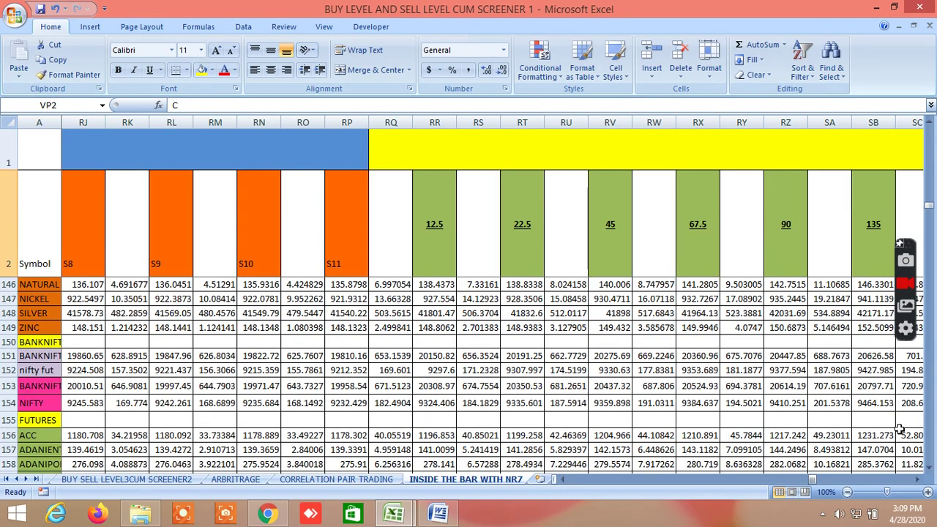
Examine the degree columns up to 180 for the BANKNIFTY and NIFTY rows, and compare them with the live NIFTY APR FUT quotes in Chrome.
left_click(918, 479)
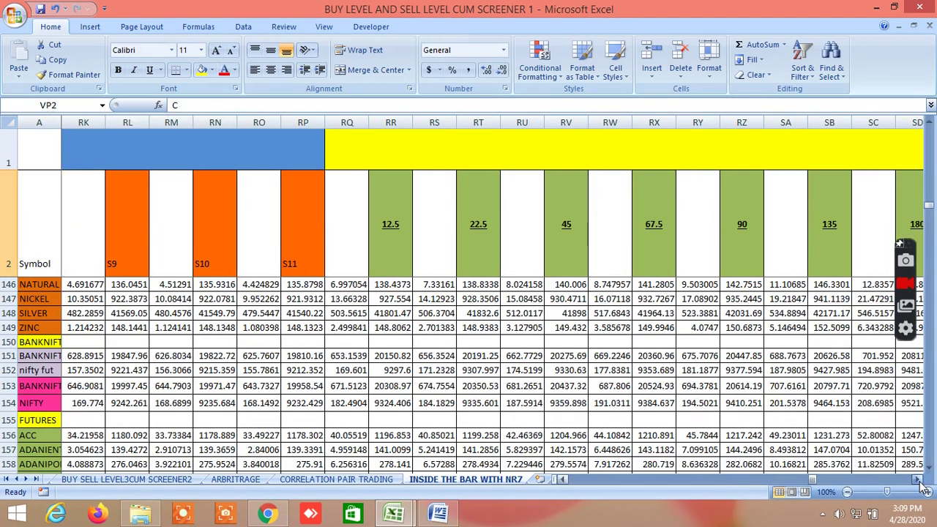
left_click(918, 479)
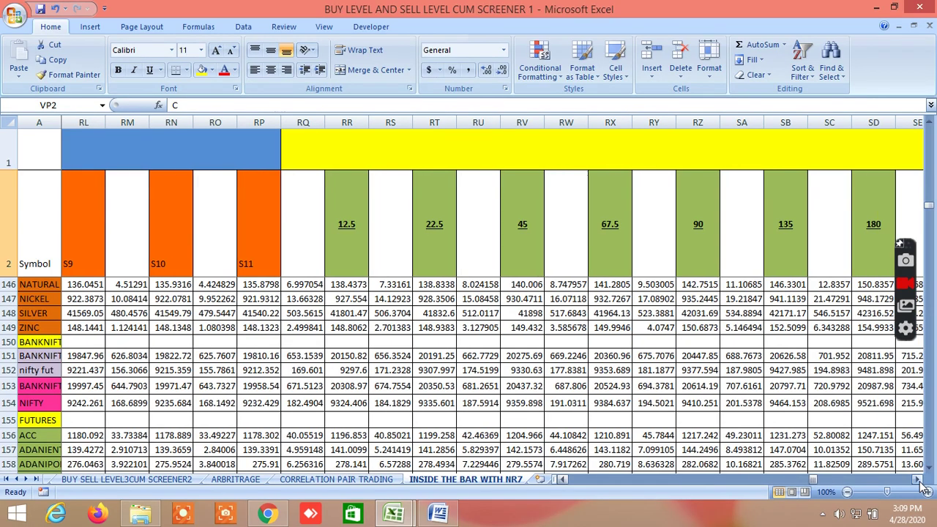
left_click(917, 480)
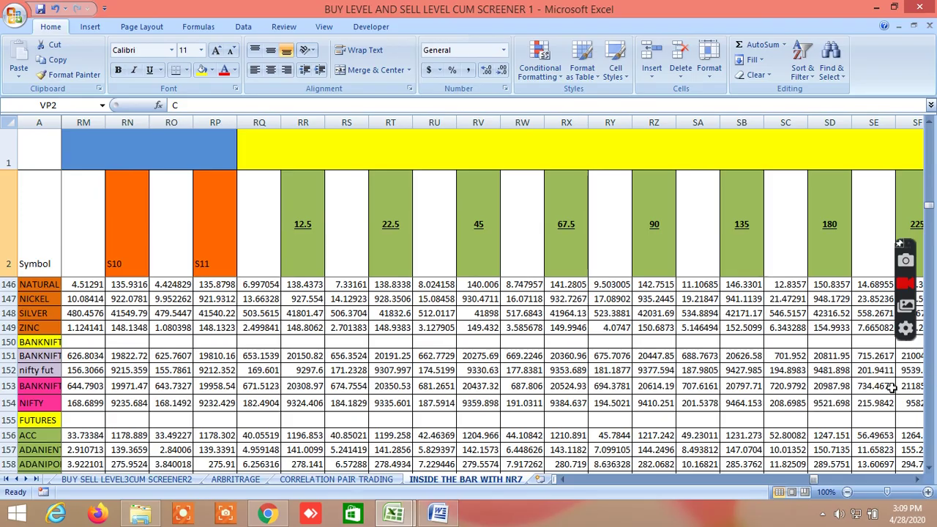
left_click(279, 514)
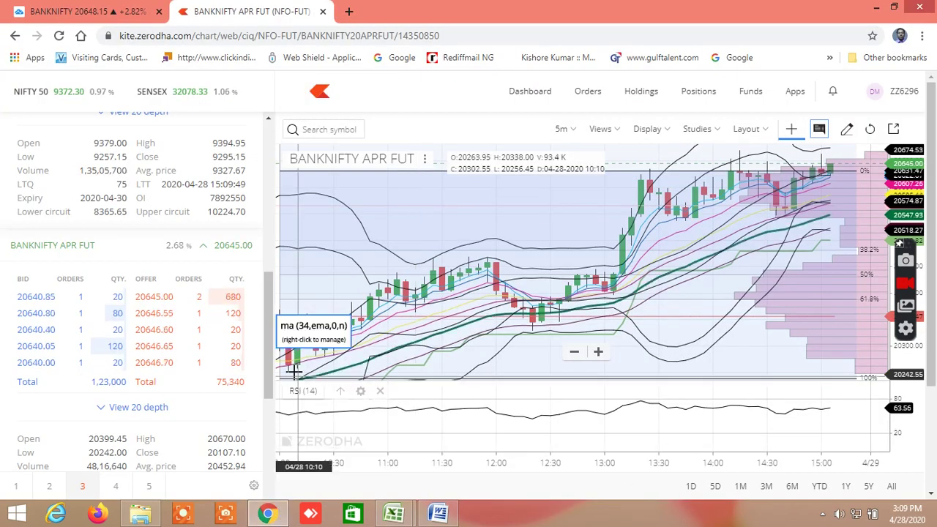
left_click_drag(271, 325, 279, 294)
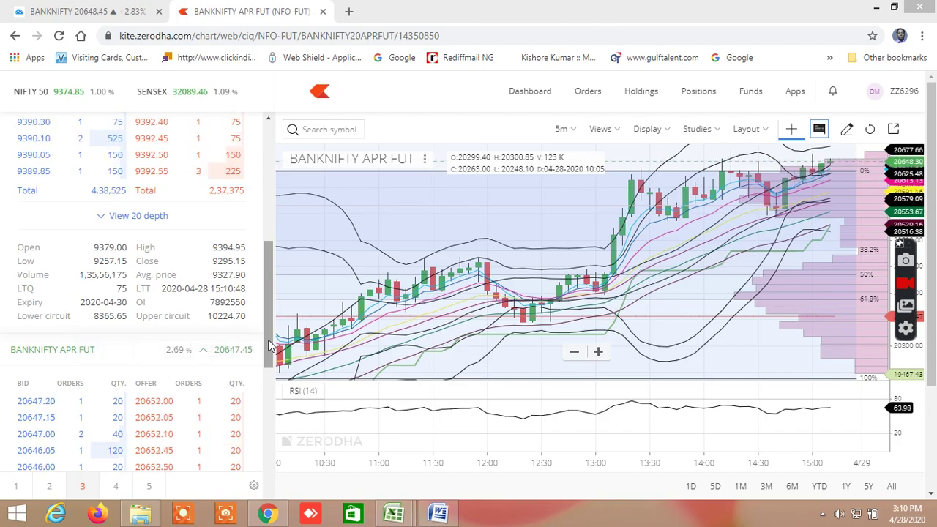
left_click_drag(269, 344, 272, 322)
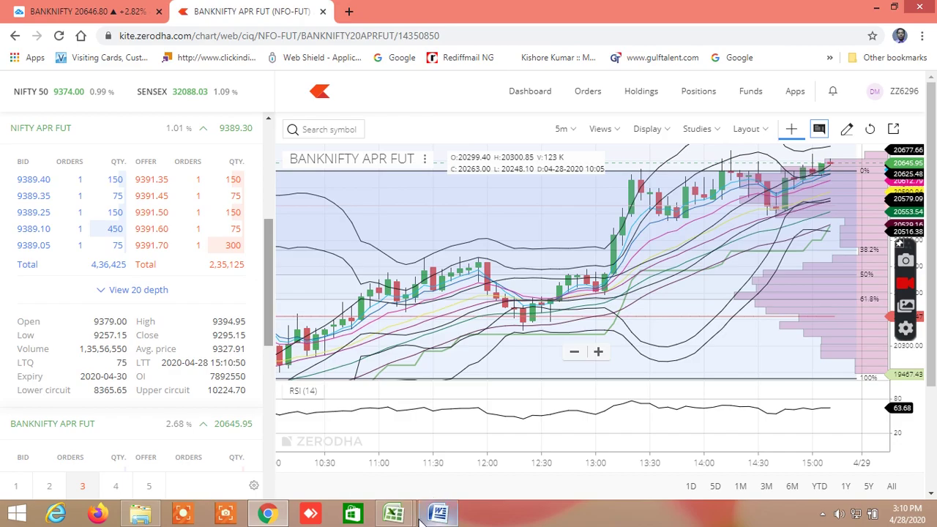
key("ctrl+u")
mouse_move(410, 518)
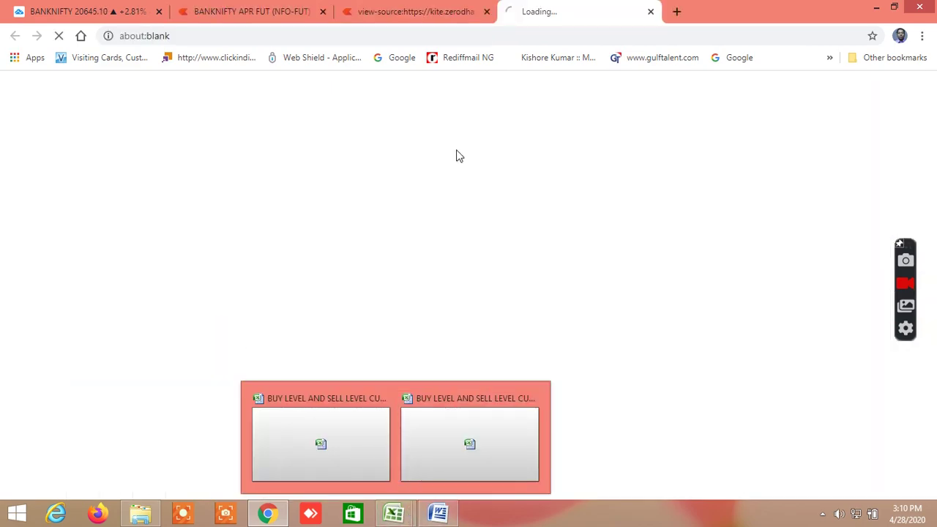
left_click(651, 13)
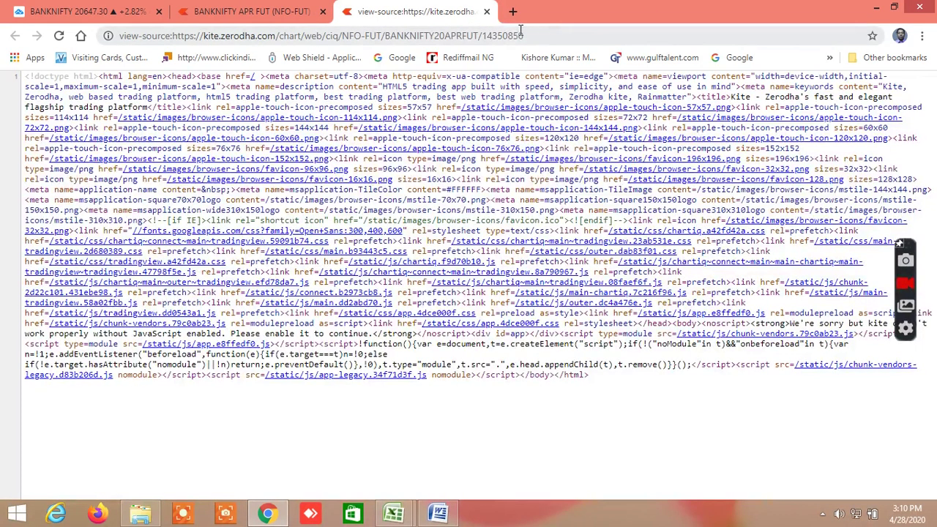
left_click(487, 12)
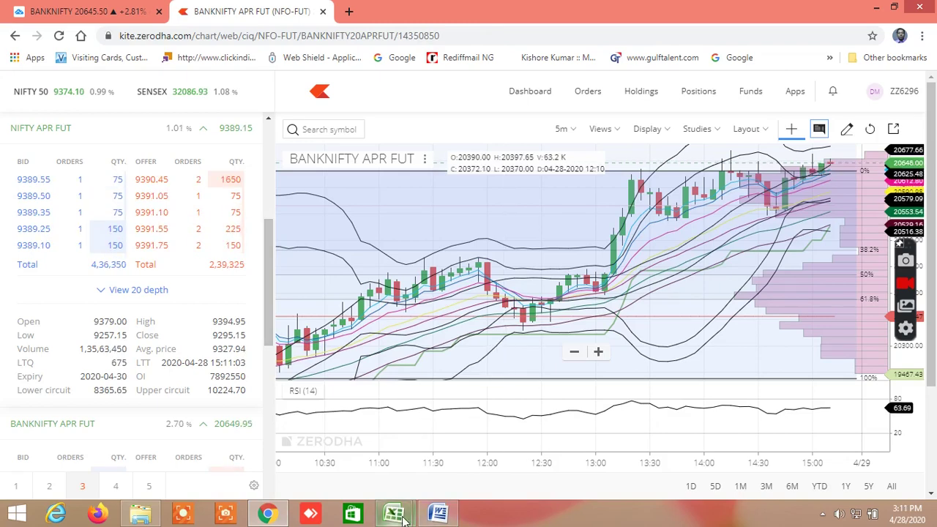
Check the NIFTY Murrey levels in Excel's BUY LEVEL AND SELL LEVEL CUM SCREENER workbook against the NIFTY APR FUT quote in Chrome.
left_click(401, 515)
left_click(337, 432)
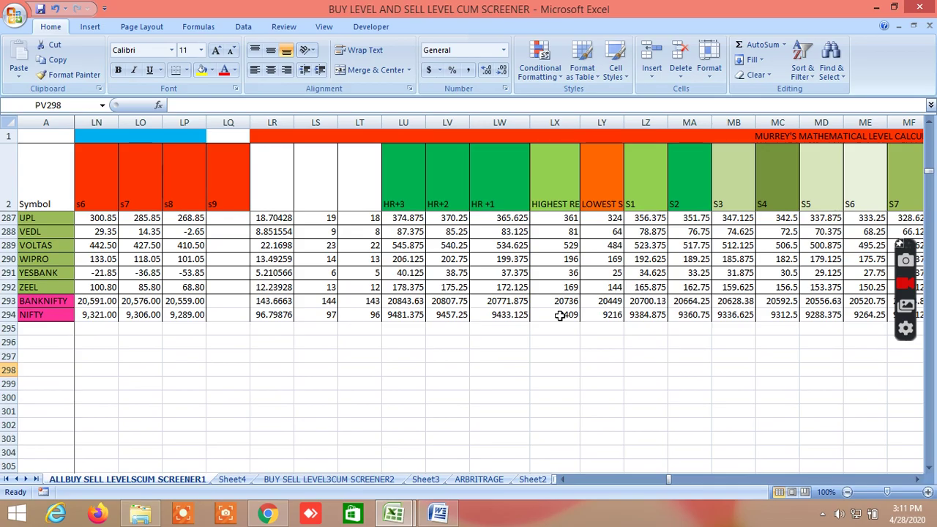
left_click(283, 512)
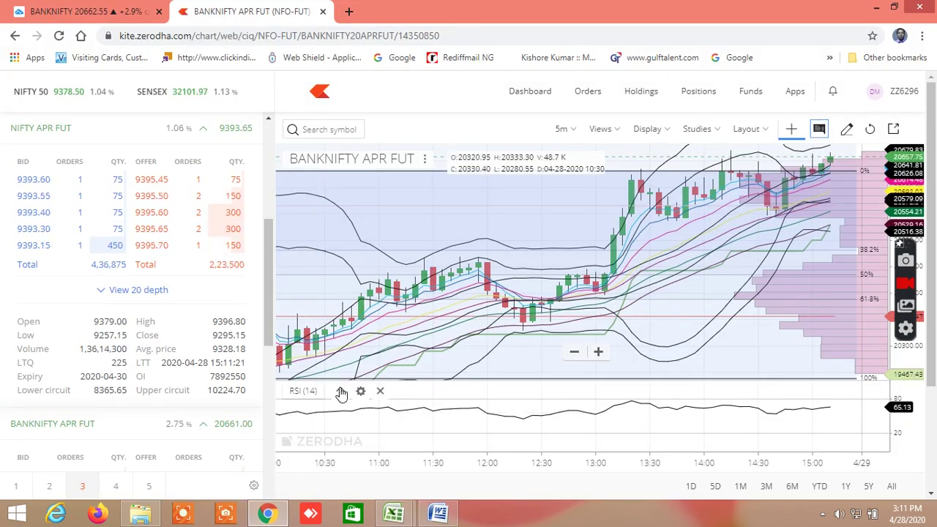
right_click(249, 317)
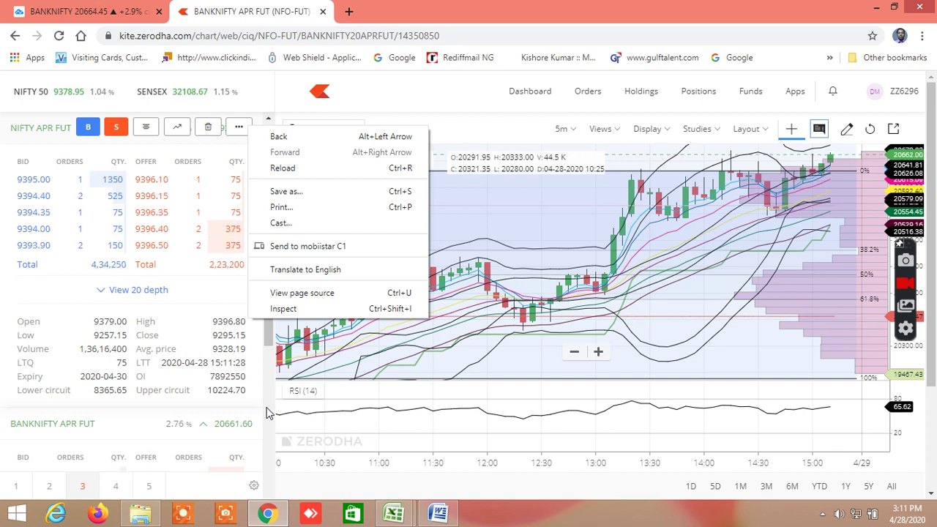
left_click(520, 139)
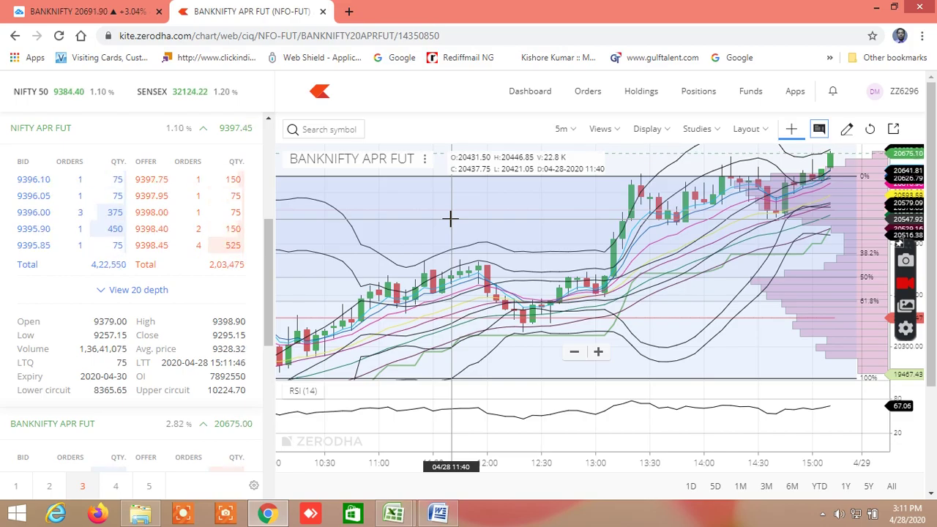
Examine the recent 5-minute candles of the BANKNIFTY APR FUT chart and its market depth in the watchlist.
right_click(452, 222)
key("Escape")
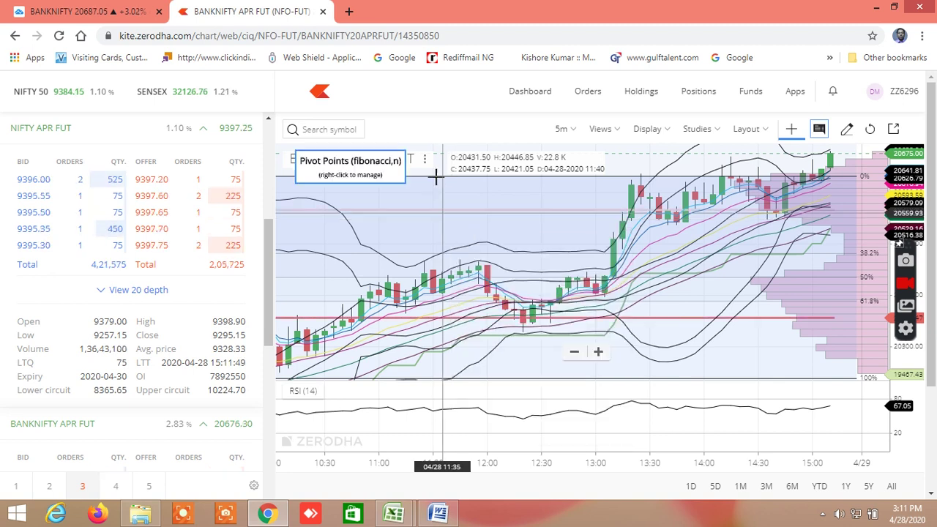
scroll(435, 183, "up", 3)
right_click(439, 196)
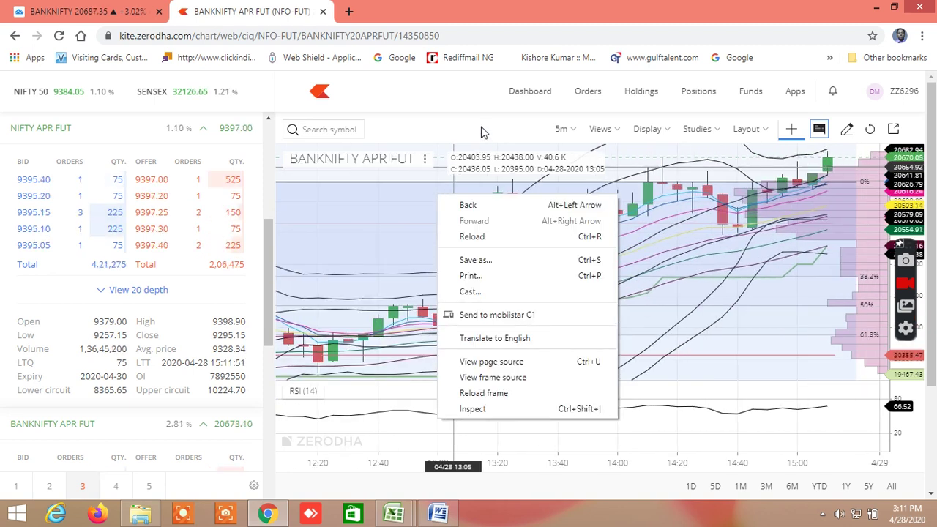
key("Escape")
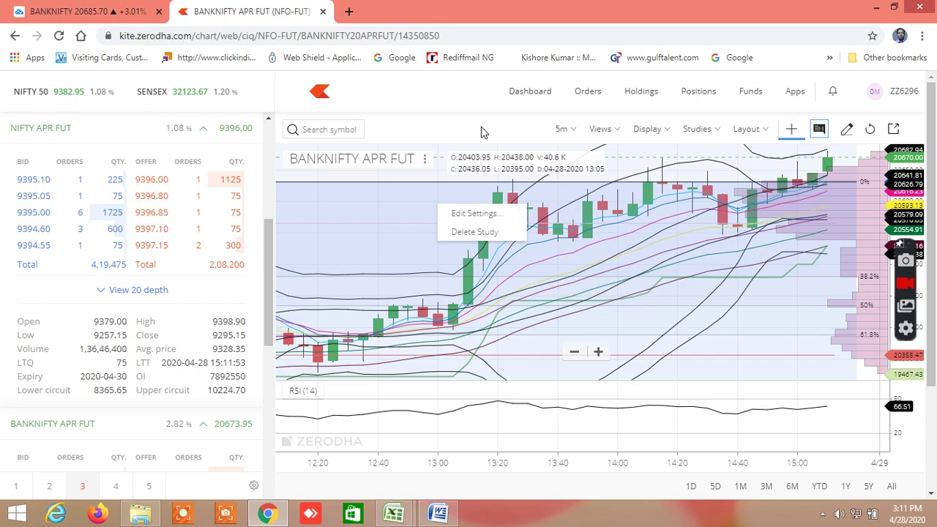
scroll(267, 340, "down", 1)
right_click(273, 343)
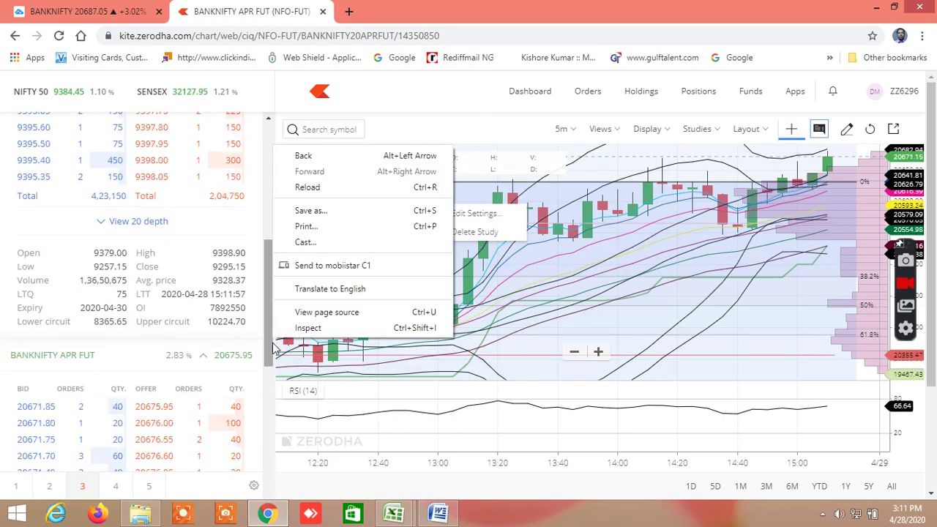
scroll(264, 350, "down", 1)
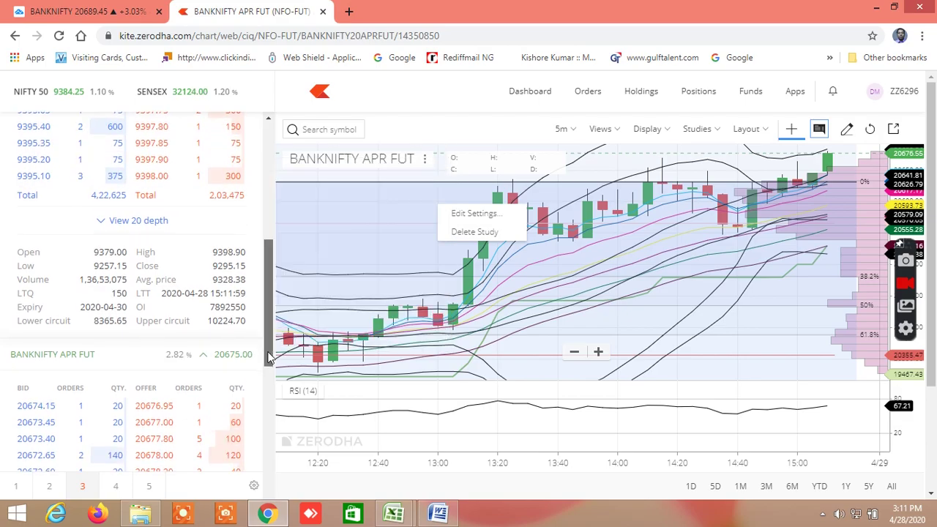
scroll(265, 366, "down", 2)
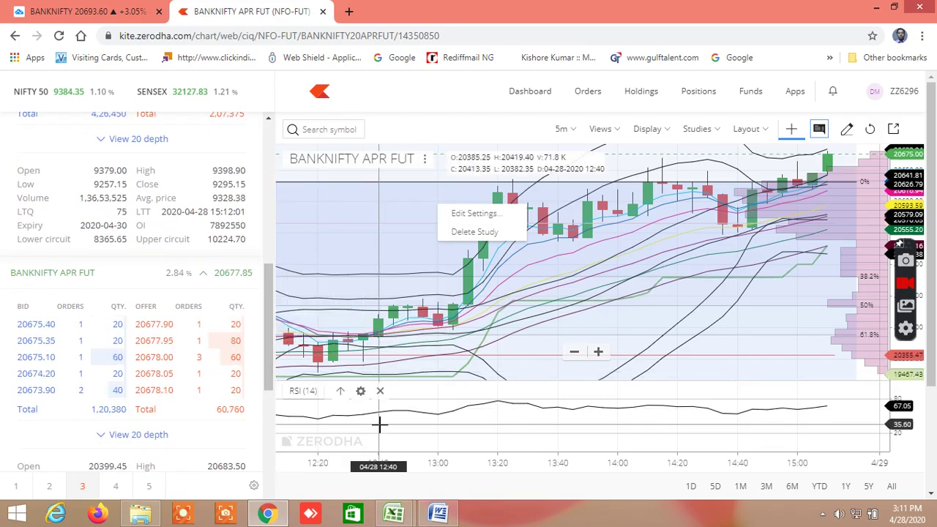
Check BANKNIFTY's Murrey value in column LX of the Excel screener and return to the Kite chart in Chrome.
mouse_move(400, 514)
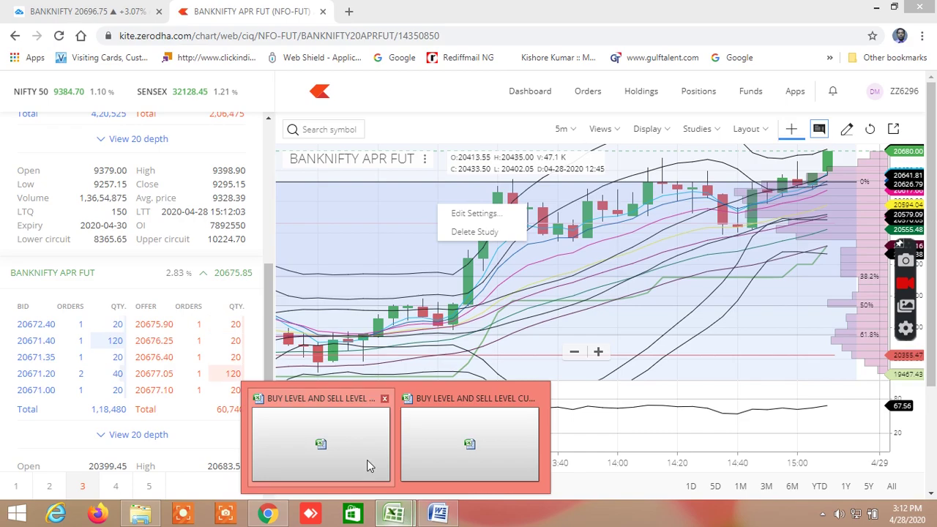
left_click(347, 446)
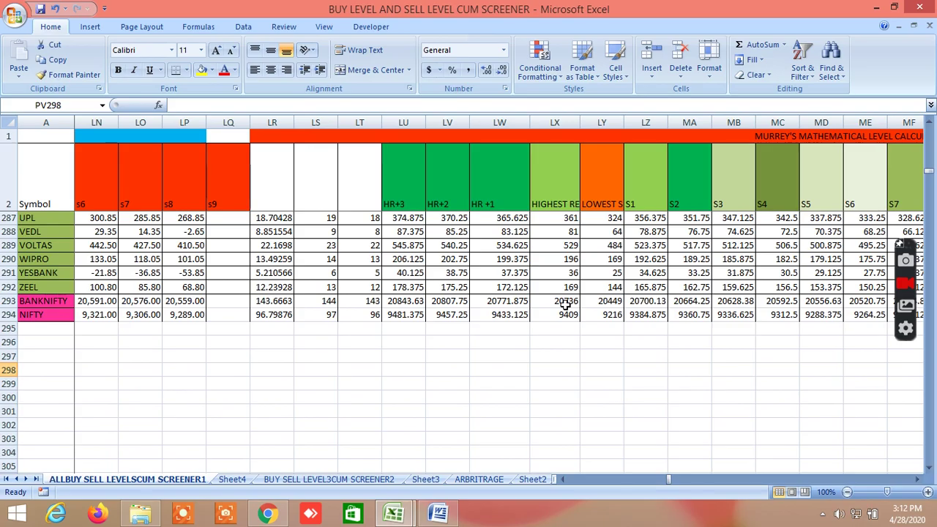
left_click(268, 515)
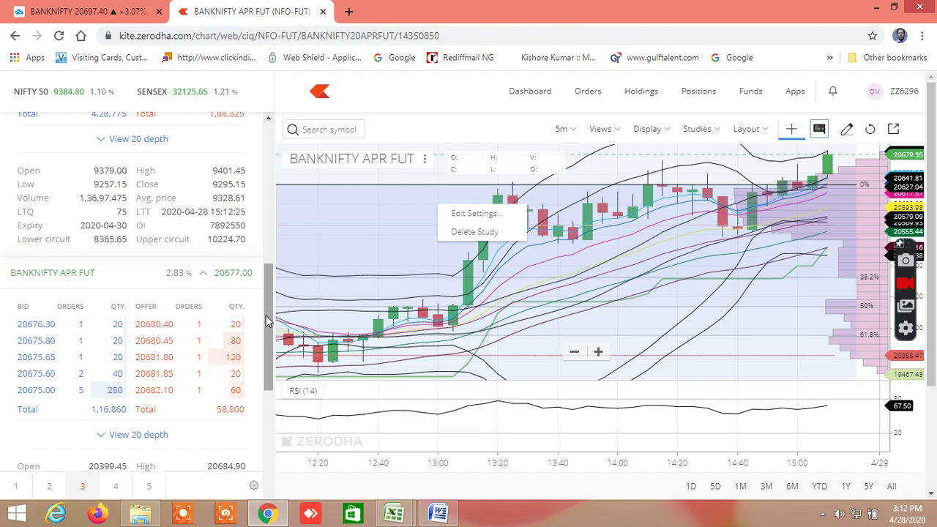
Collapse the NIFTY APR FUT market depth in the watchlist, keeping the BANKNIFTY APR FUT depth expanded.
left_click_drag(269, 303, 264, 246)
scroll(435, 268, "up", 3)
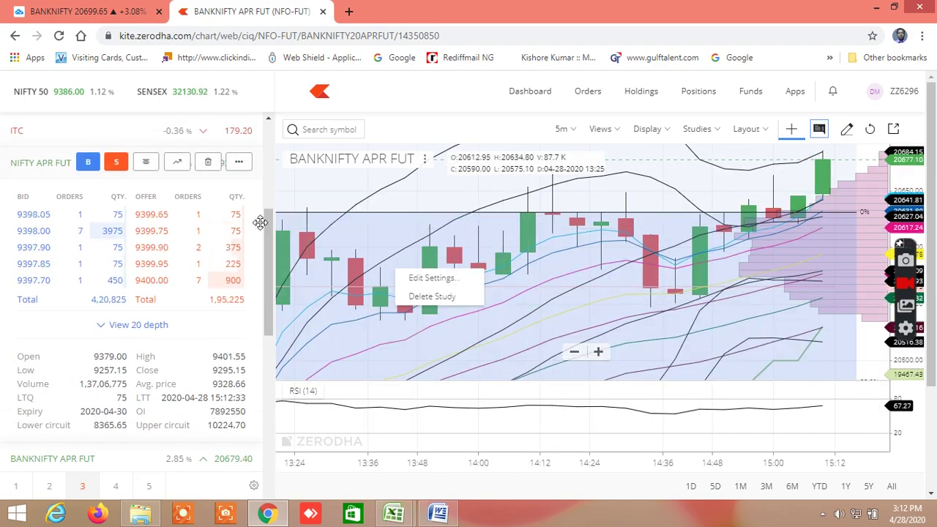
right_click(150, 166)
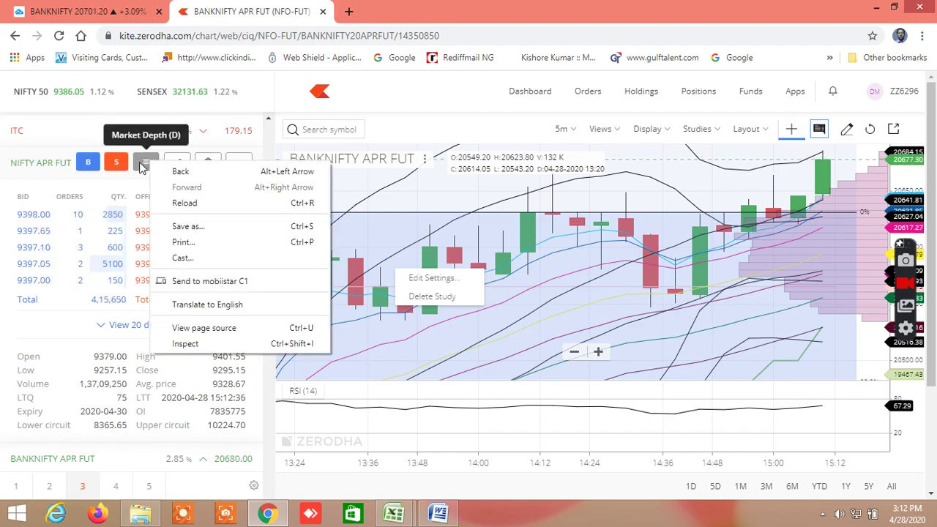
left_click(142, 167)
left_click(143, 167)
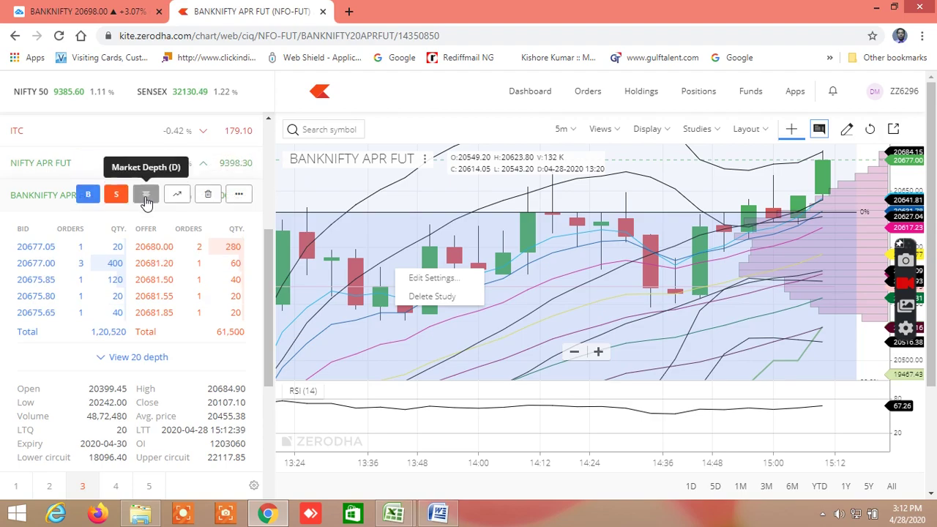
left_click(146, 198)
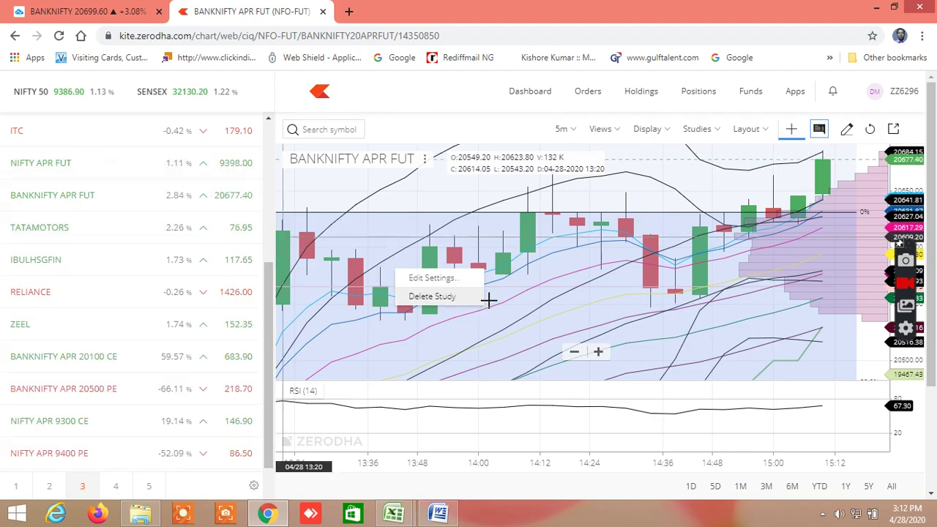
mouse_move(150, 199)
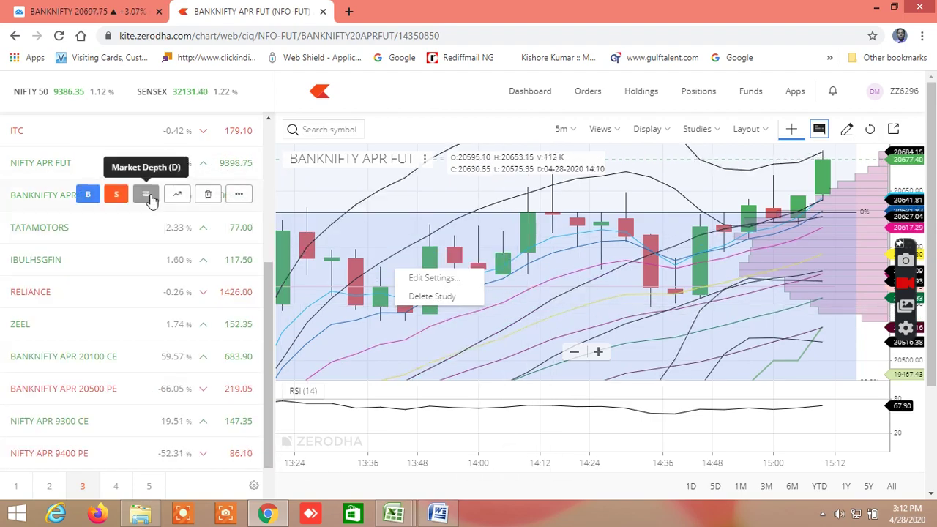
left_click(148, 197)
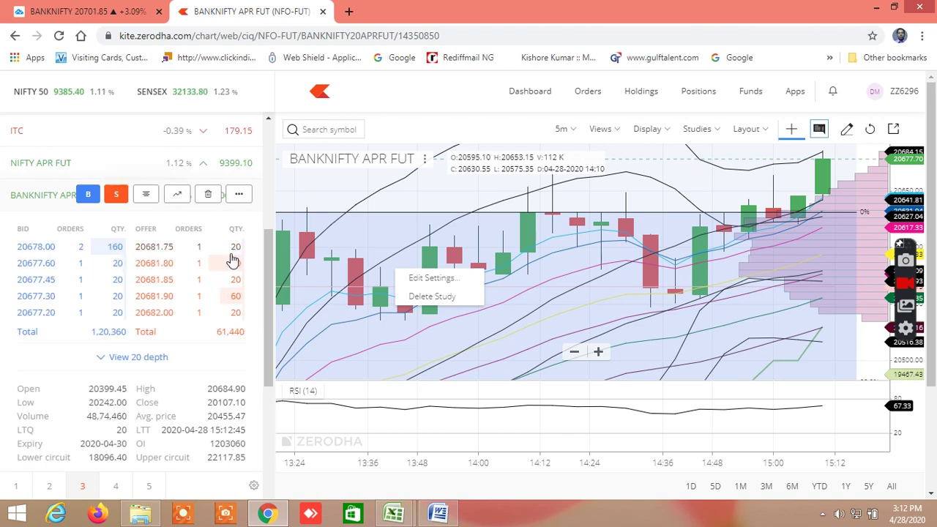
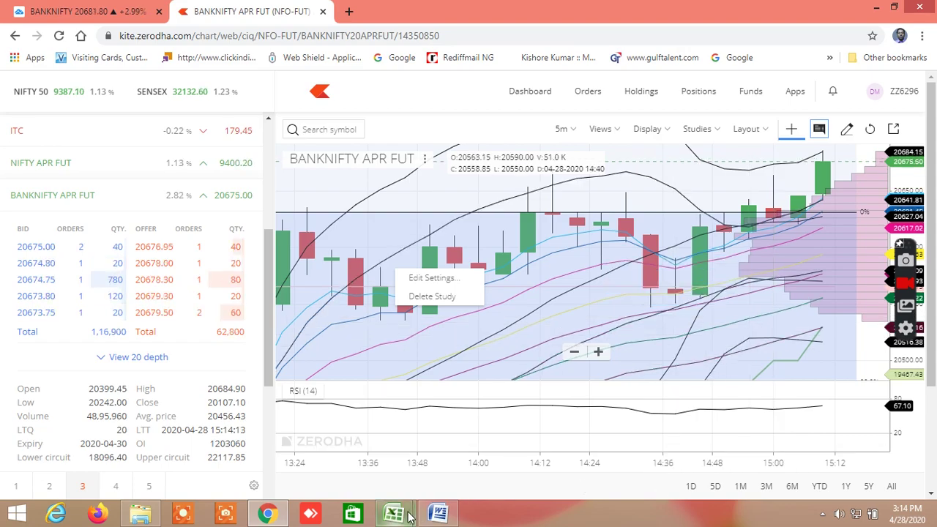
Switch to the BUY LEVEL AND SELL LEVEL CUM SCREENER workbook in Excel and examine Murrey levels S1 and S2 for BANKNIFTY and NIFTY.
mouse_move(409, 516)
left_click(333, 471)
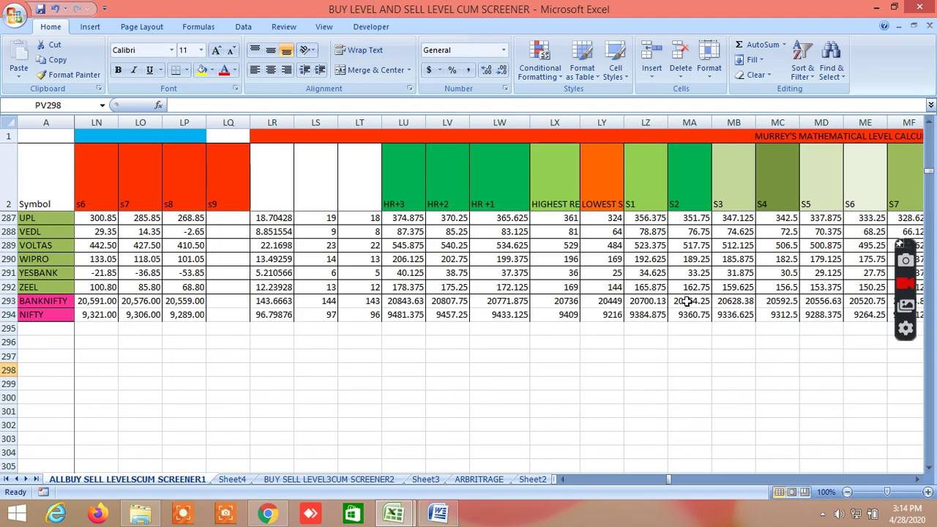
left_click(650, 315)
right_click(647, 326)
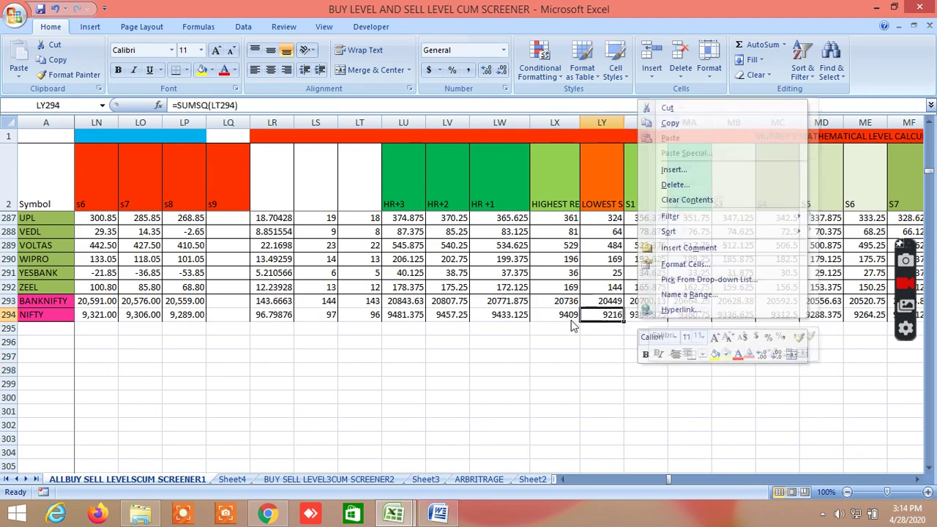
right_click(575, 331)
key("Escape")
left_click(620, 368)
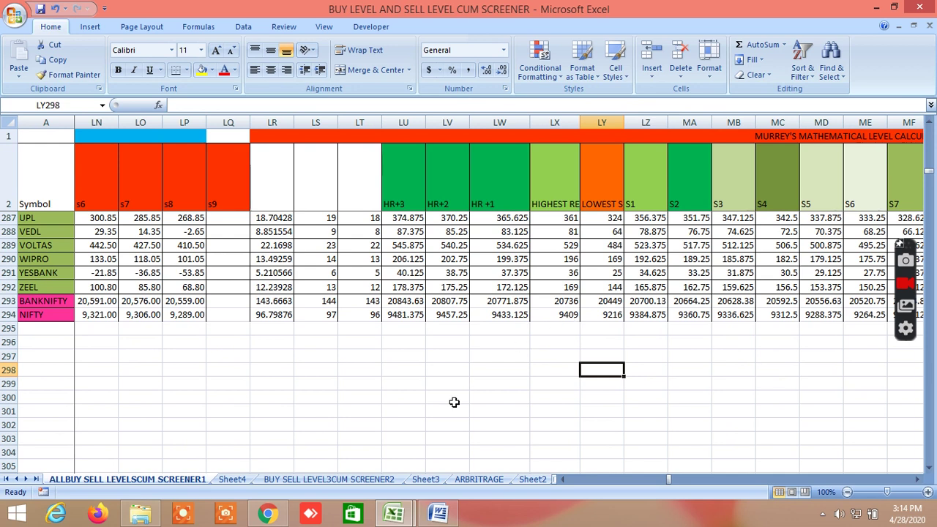
Return to the BANKNIFTY APR FUT chart in Chrome and preview the open DATA (E:) folder window.
left_click(268, 512)
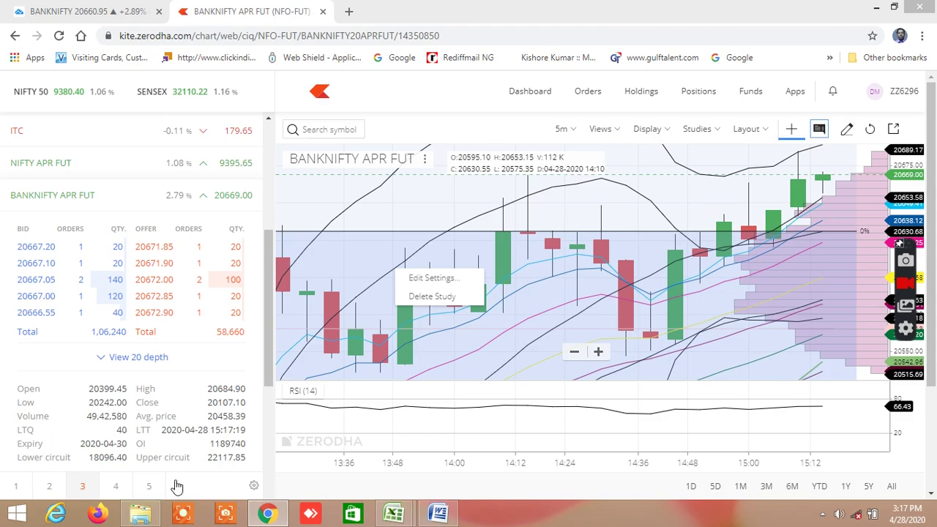
mouse_move(141, 512)
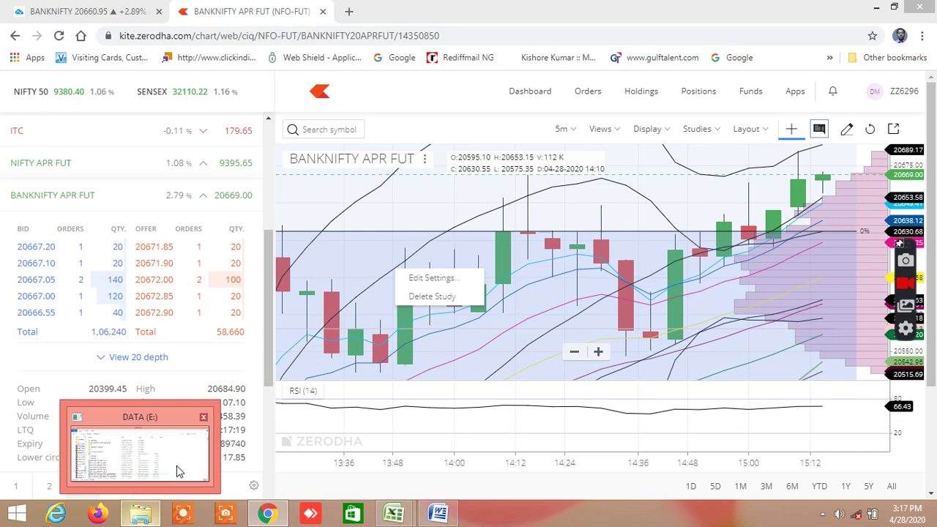
mouse_move(177, 462)
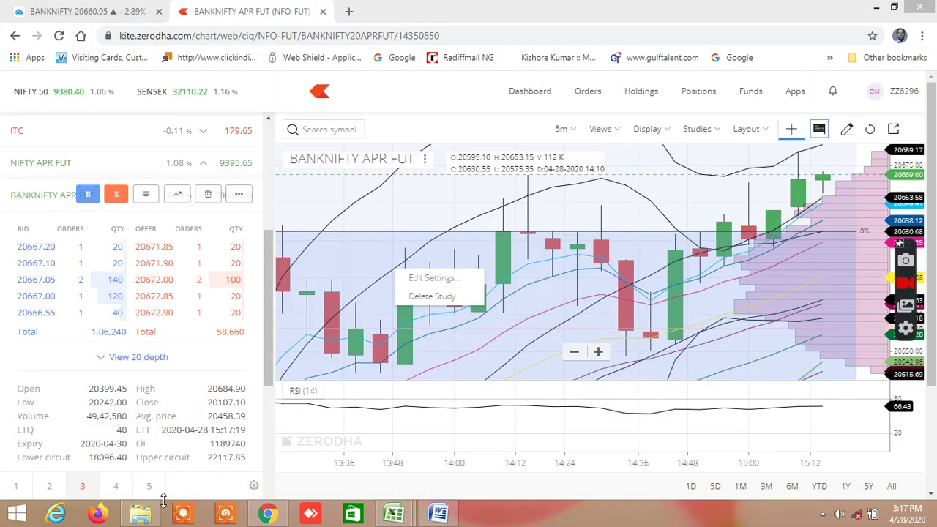
Switch to the DATA (E:) File Explorer window and open the Downloads folder under This PC.
left_click(140, 513)
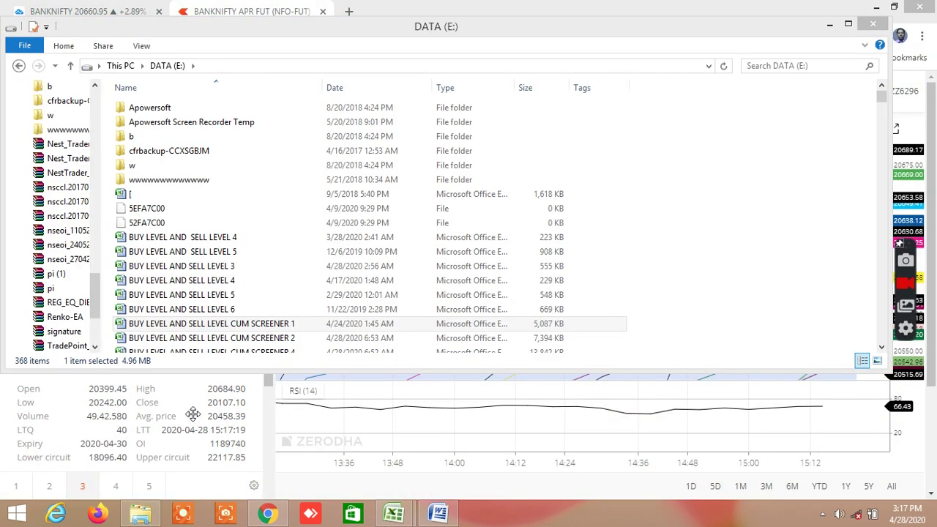
left_click(98, 300)
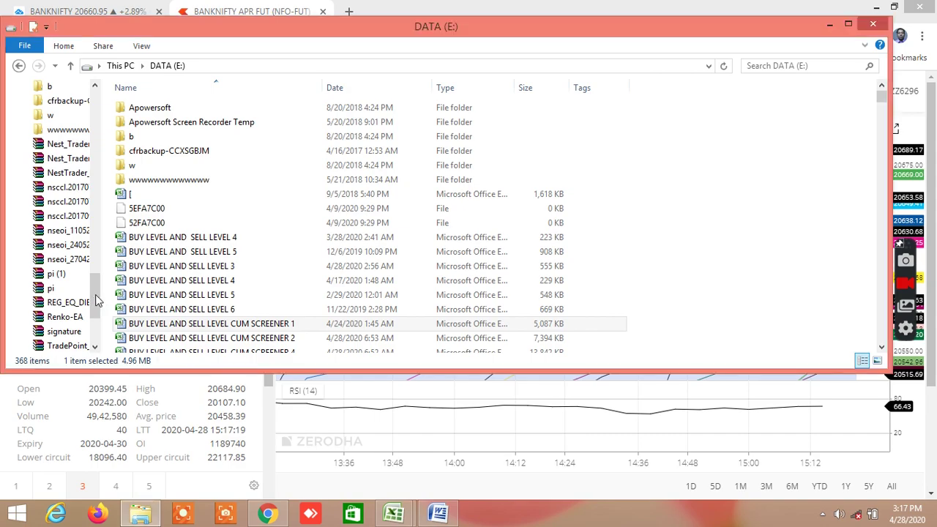
left_click_drag(100, 294, 77, 186)
left_click(56, 202)
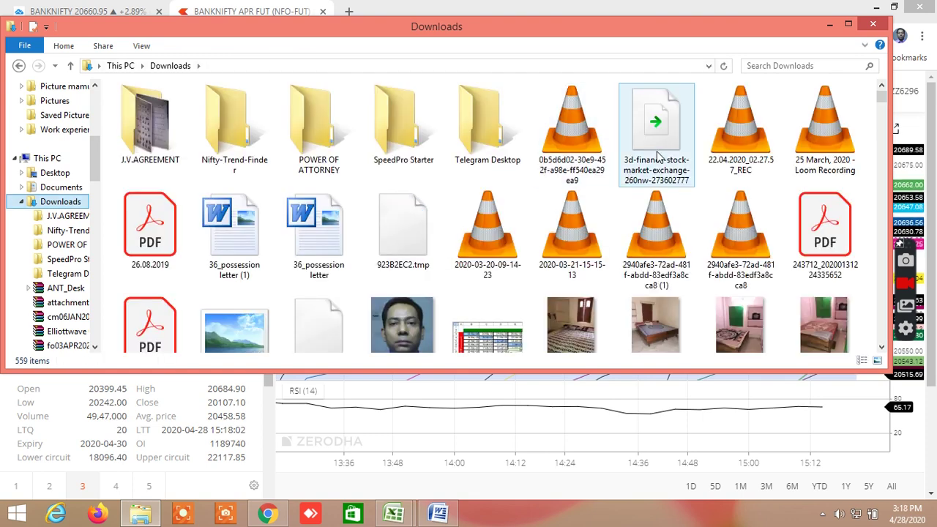
Find the files starting with "gann" in Downloads and open the GANN 360 ANALYSIS workbook.
left_click(656, 148)
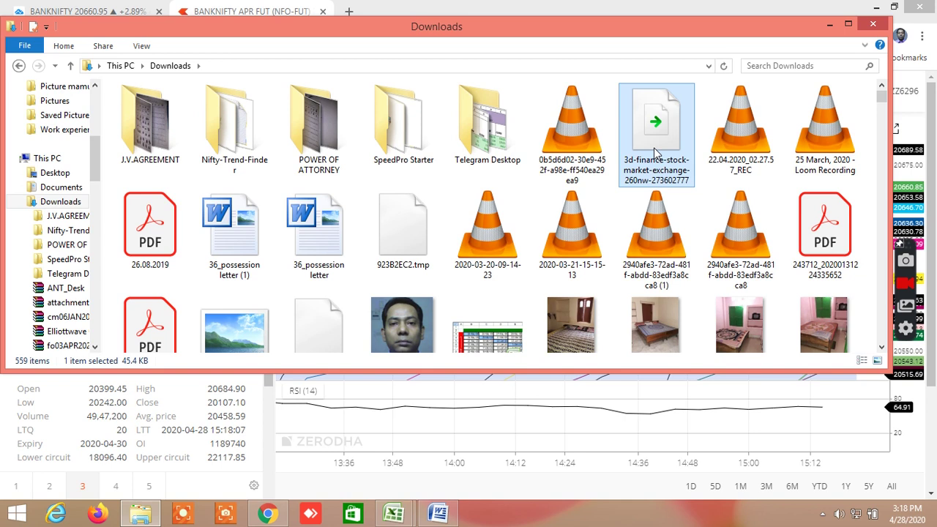
type("gann")
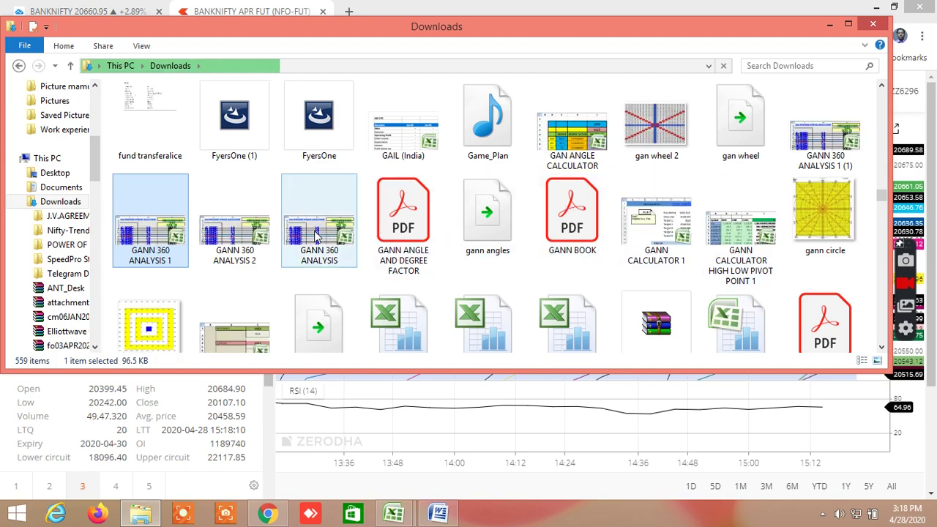
double_click(336, 230)
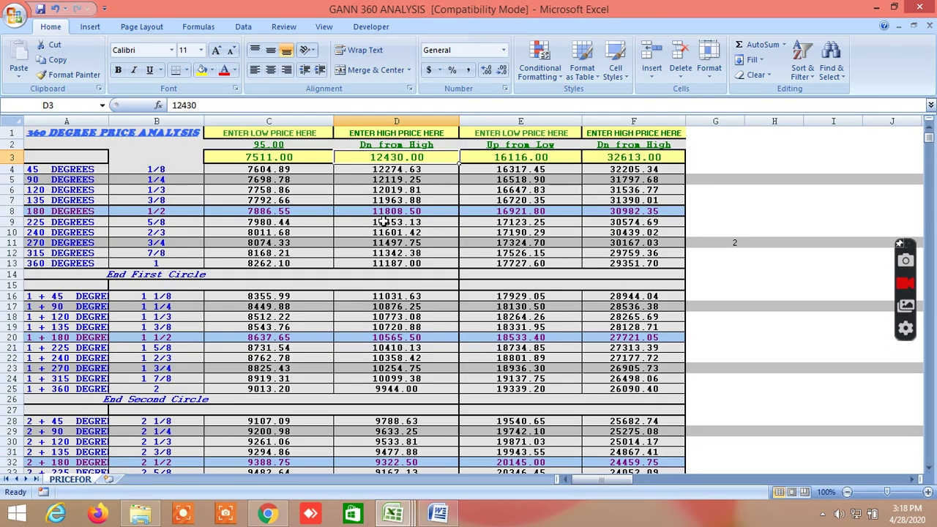
Examine the 360-degree price levels down to the third circle, and return to the BANKNIFTY APR FUT chart in Chrome.
scroll(367, 248, "down", 3)
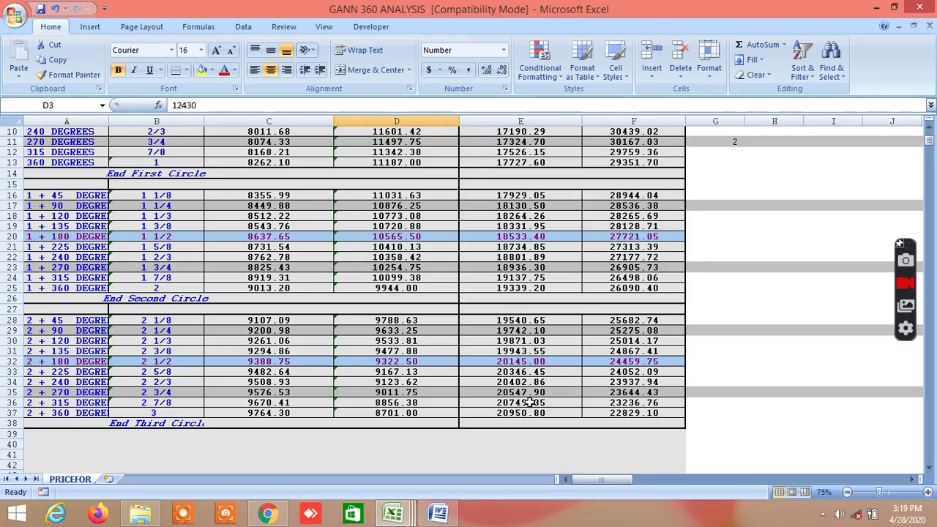
left_click(283, 501)
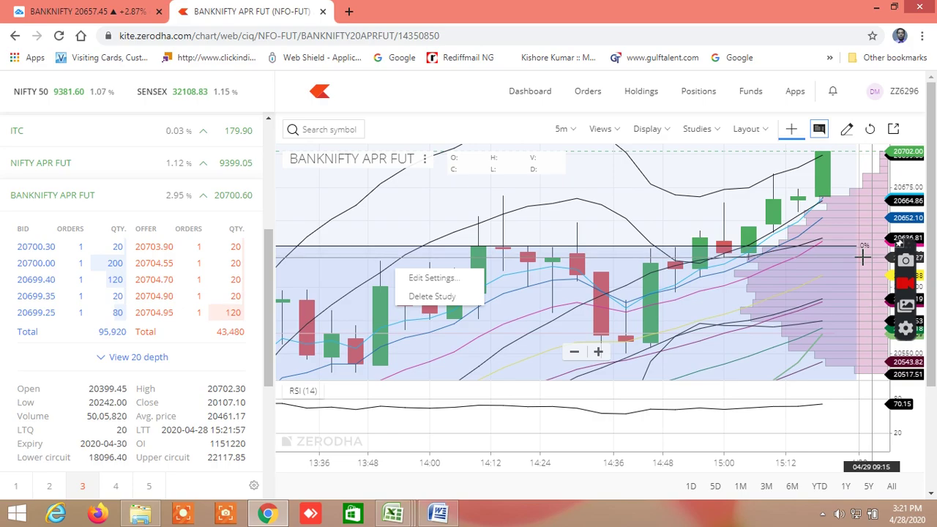
Check BANKNIFTY's Murrey levels in the BUY LEVEL AND SELL LEVEL CUM SCREENER workbook in Excel and return to the Kite chart in Chrome.
mouse_move(391, 516)
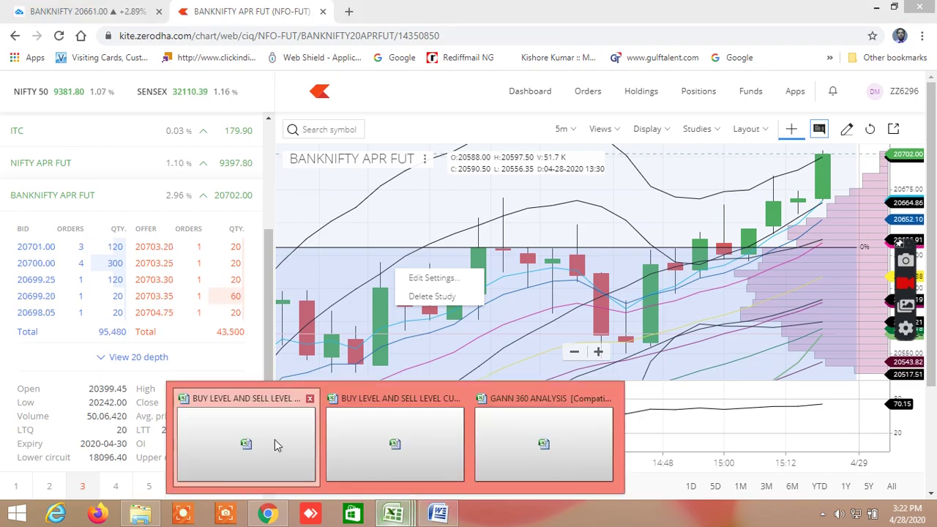
left_click(275, 439)
left_click(275, 439)
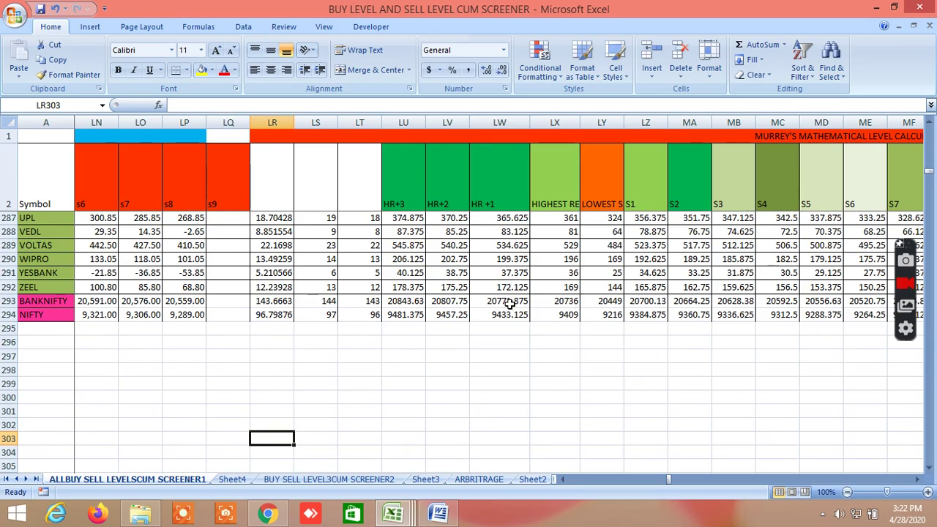
left_click(278, 513)
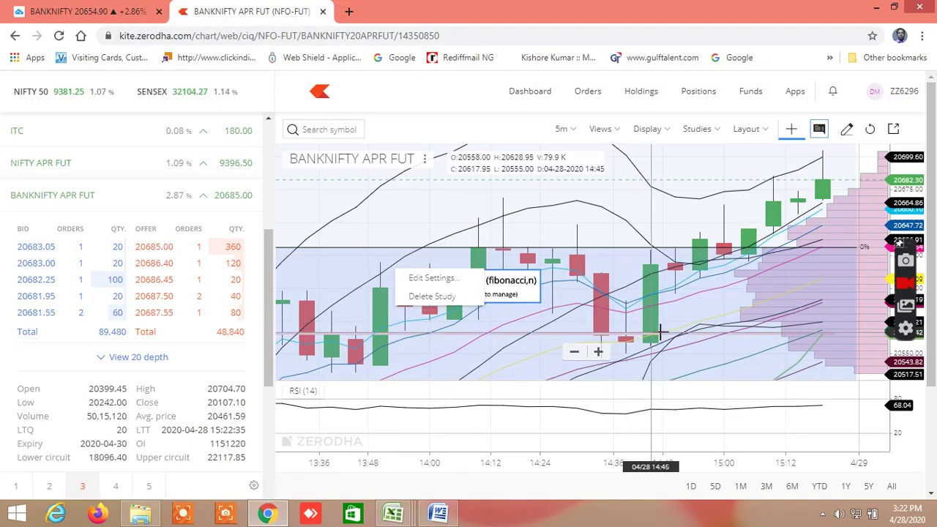